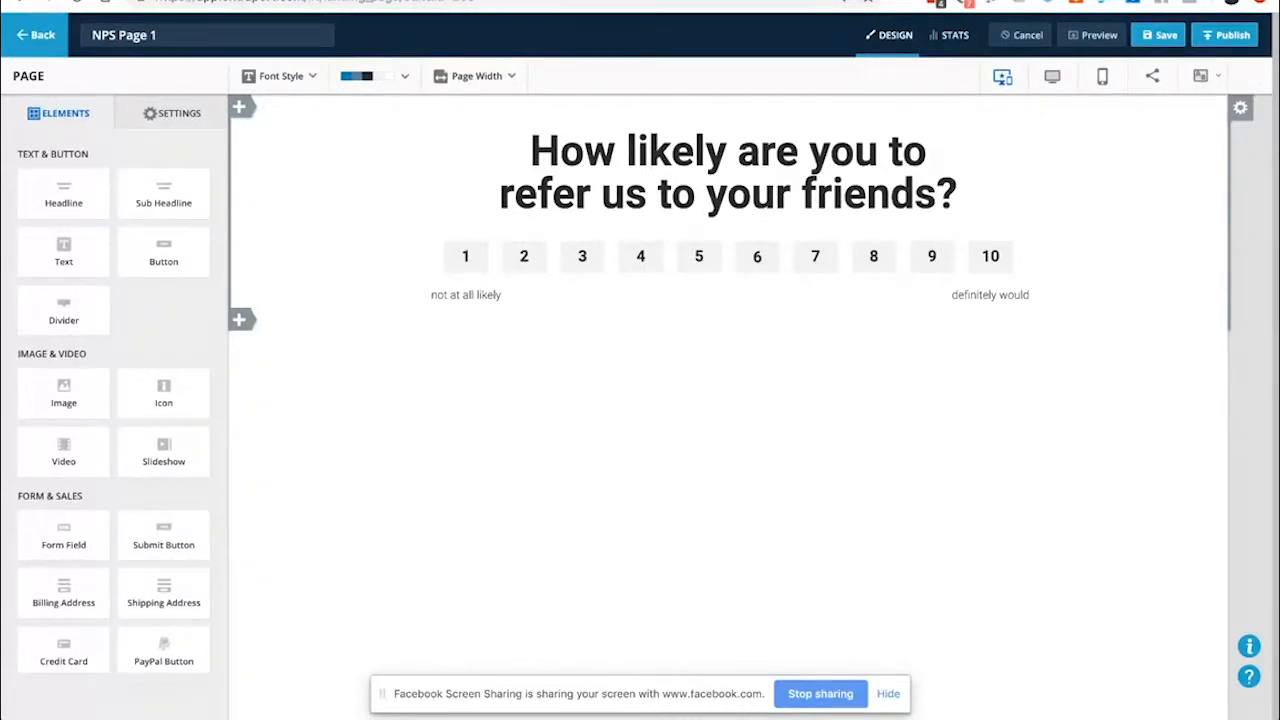
# Open Block settings for the referral-question block with its 1–10 rating buttons
pyautogui.click(1050, 0)
pyautogui.click(1246, 350)
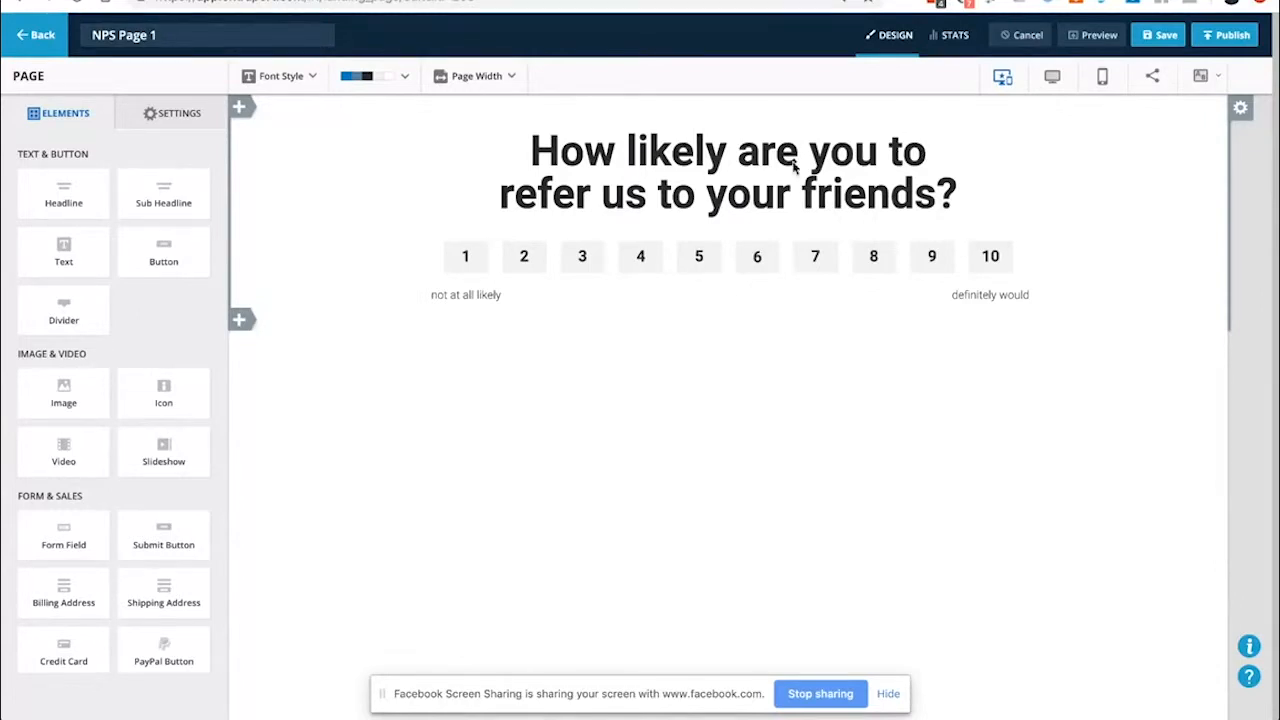
pyautogui.click(1240, 110)
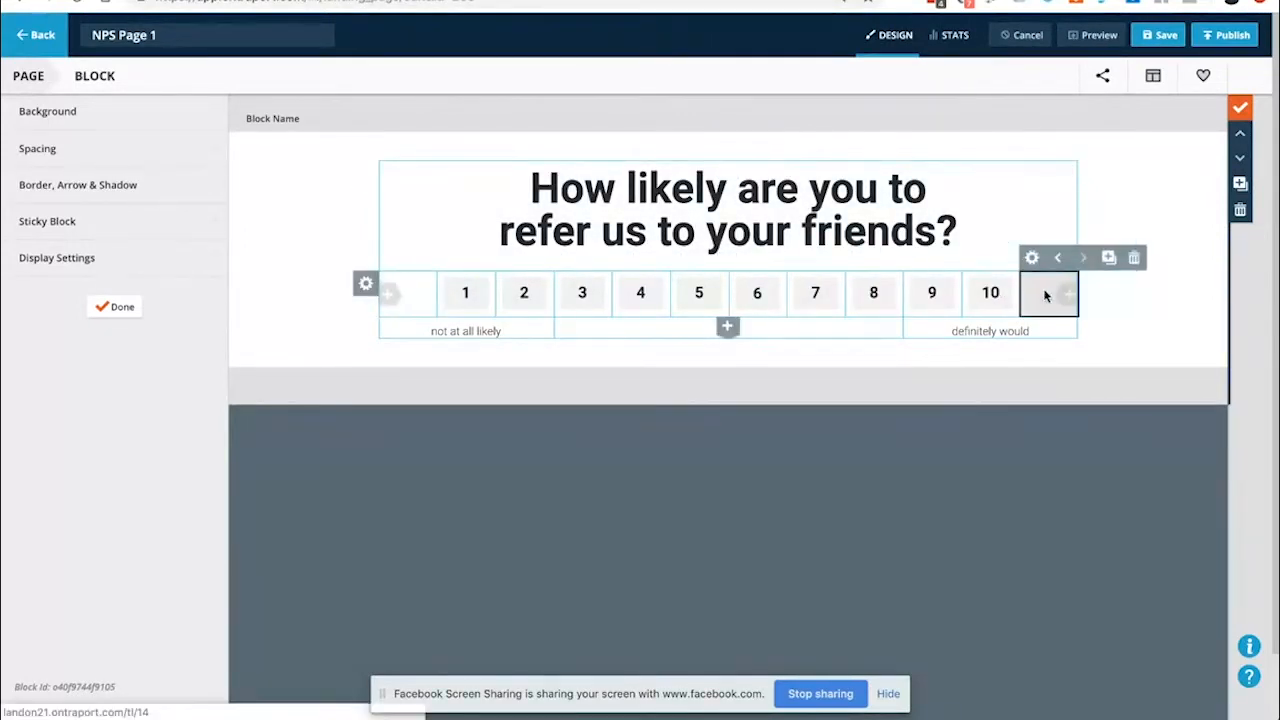
# Check the spacing of rating 1's column, then close column and block editing
pyautogui.click(446, 259)
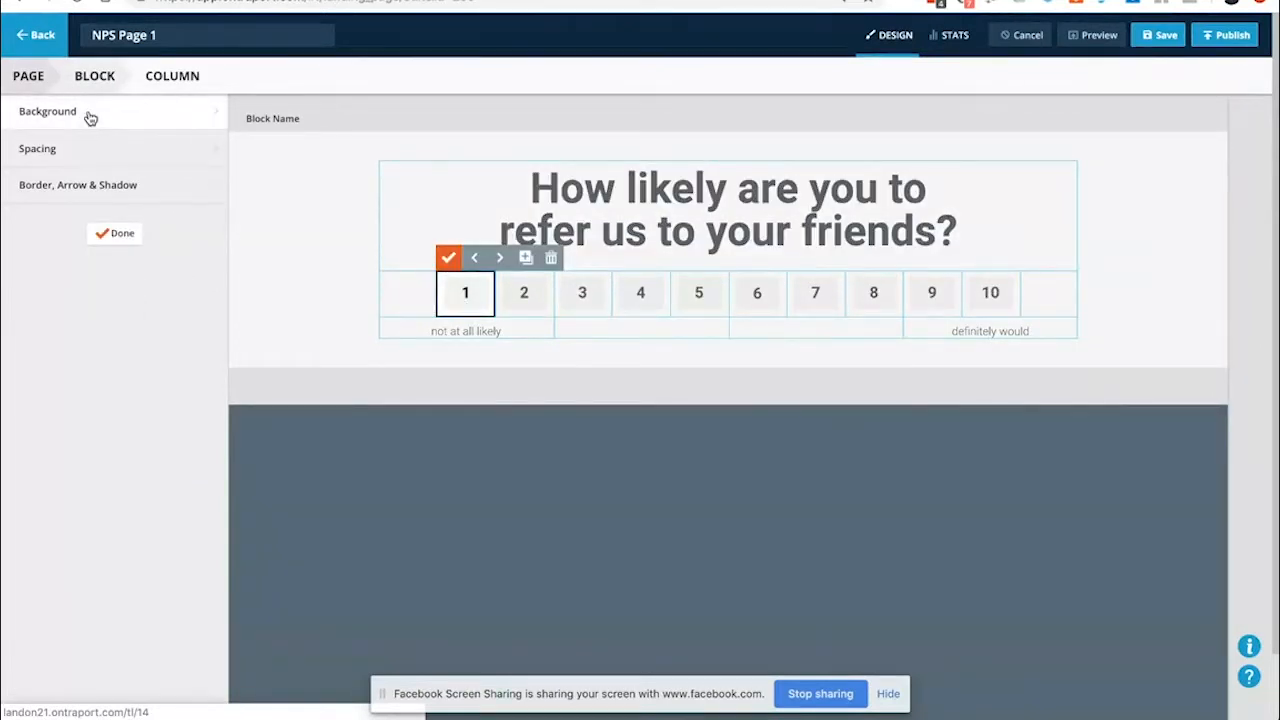
pyautogui.click(75, 154)
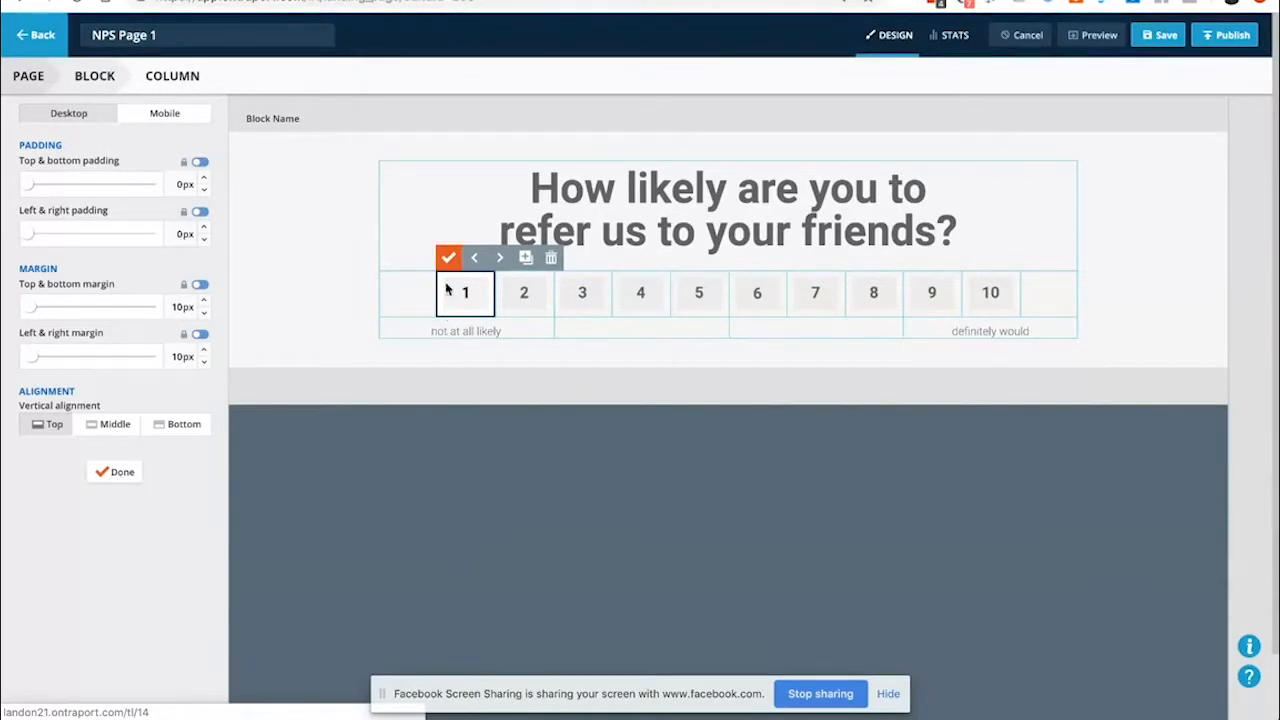
pyautogui.click(121, 472)
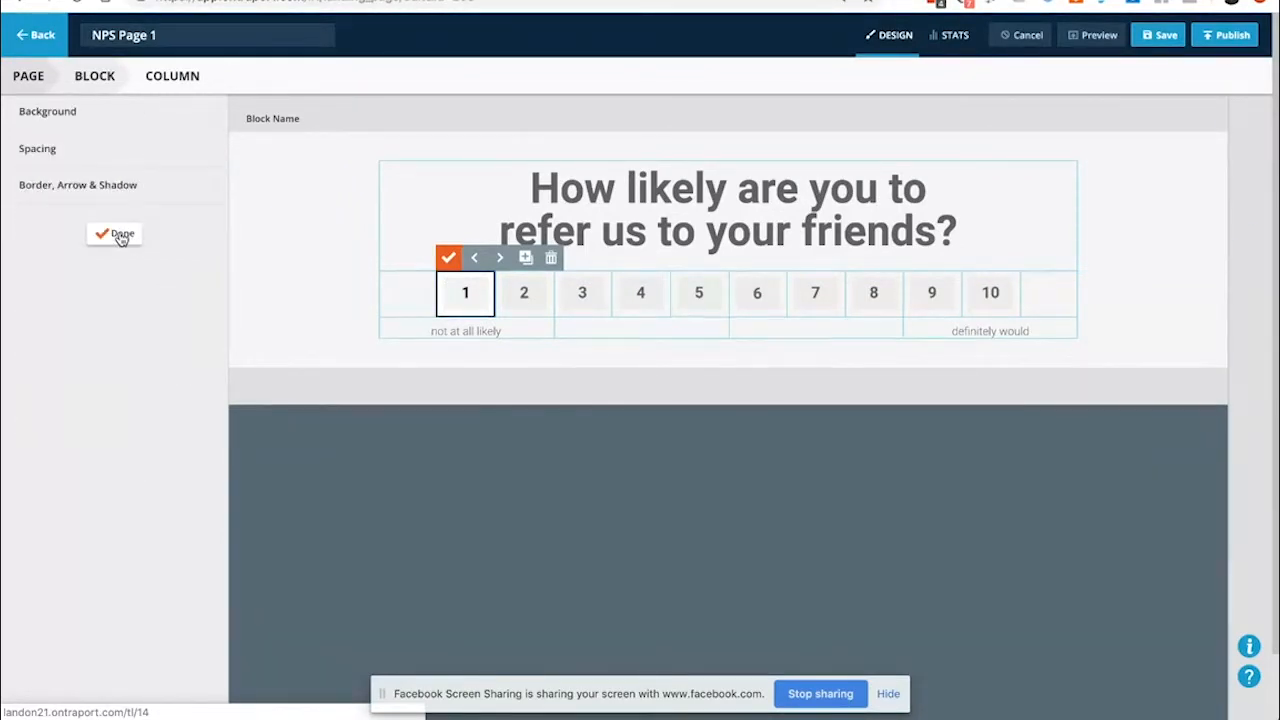
pyautogui.click(121, 237)
pyautogui.click(120, 309)
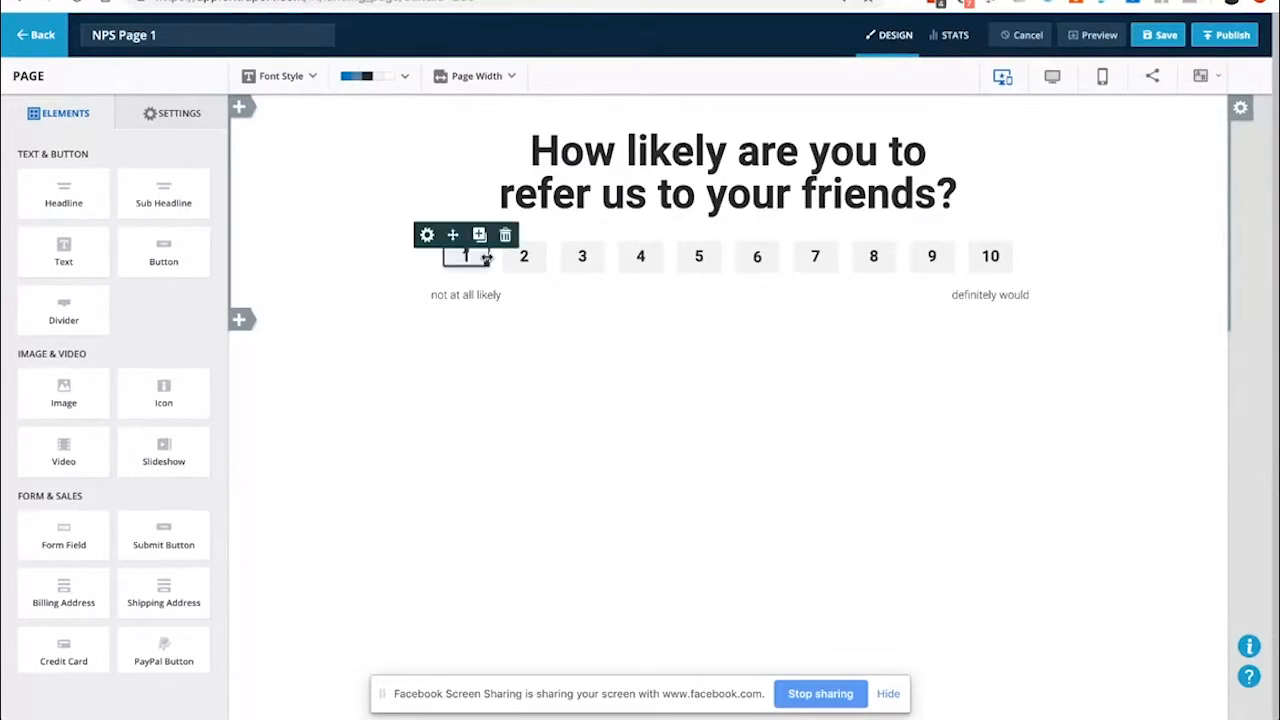
# Confirm rating 1 links to NPS 1 and open the tracked links list in a new tab
pyautogui.click(427, 235)
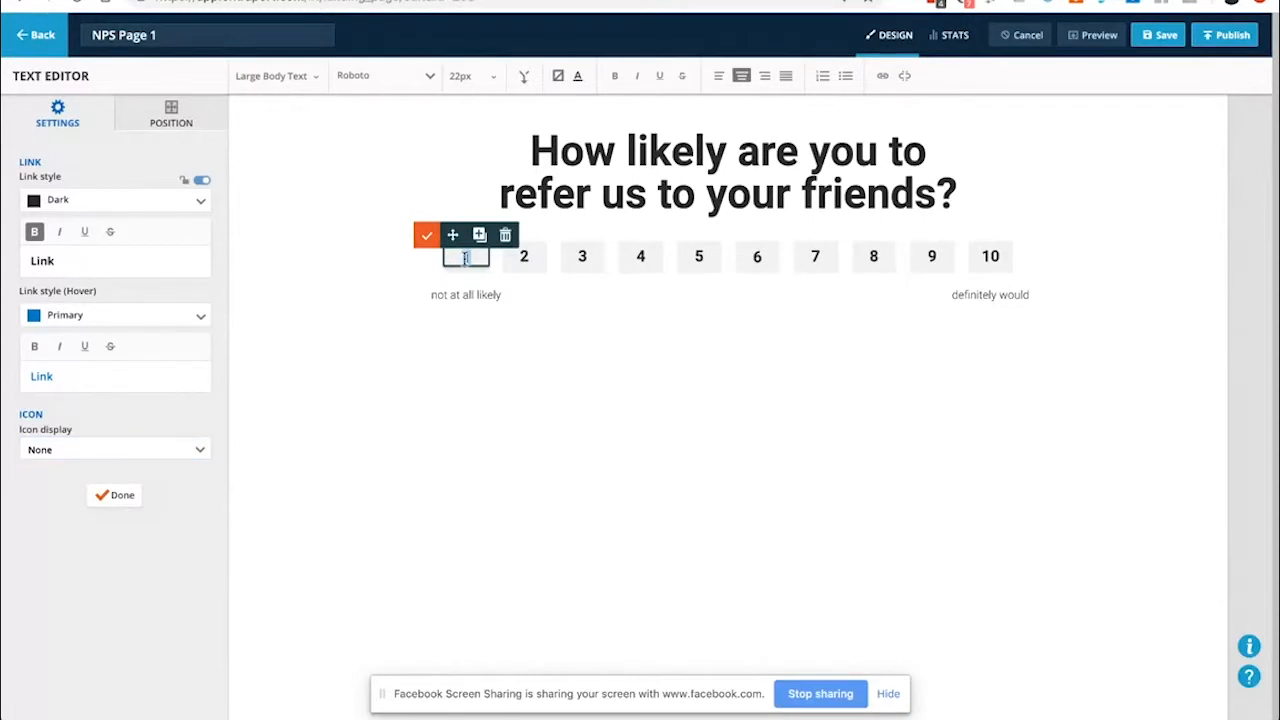
pyautogui.click(882, 75)
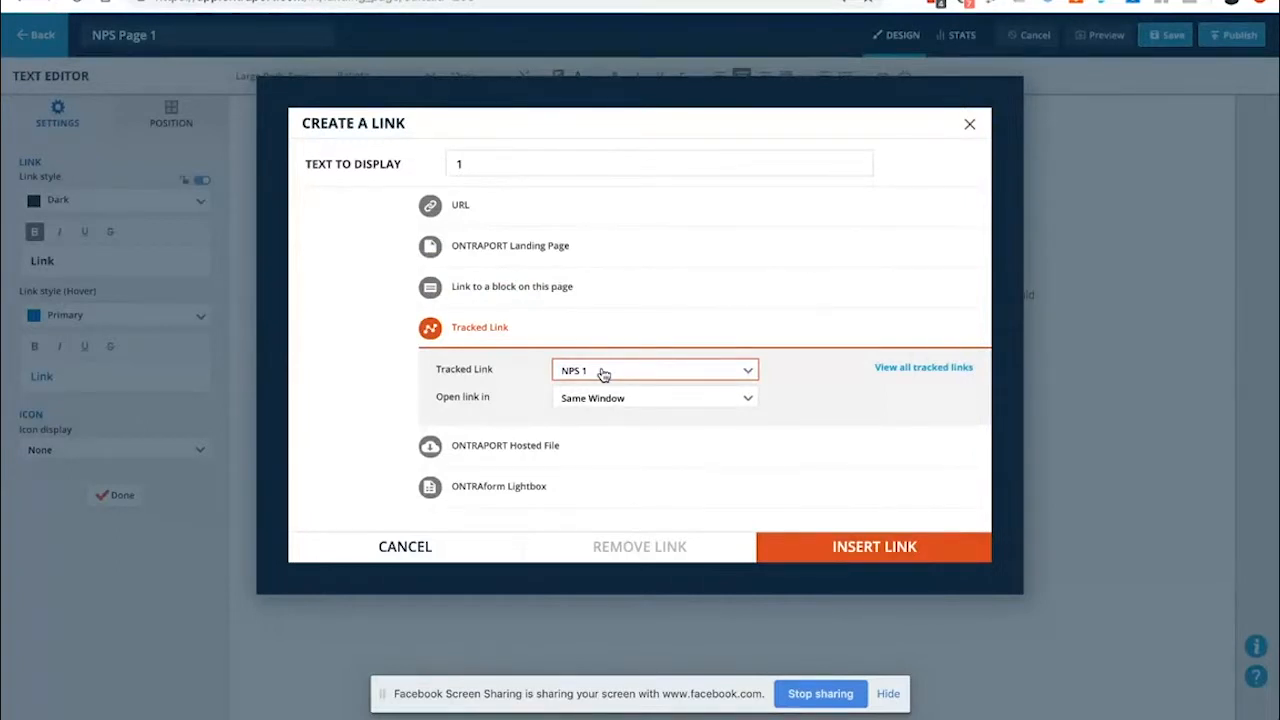
pyautogui.rightClick(927, 372)
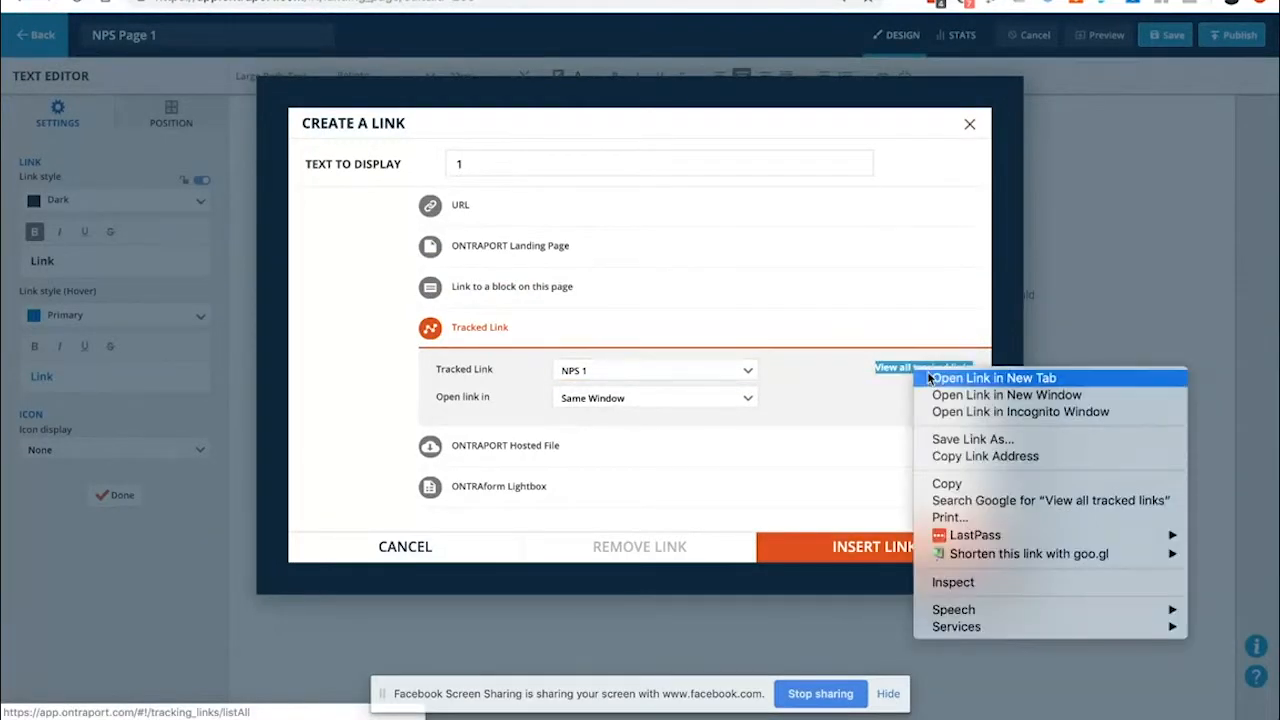
pyautogui.click(929, 378)
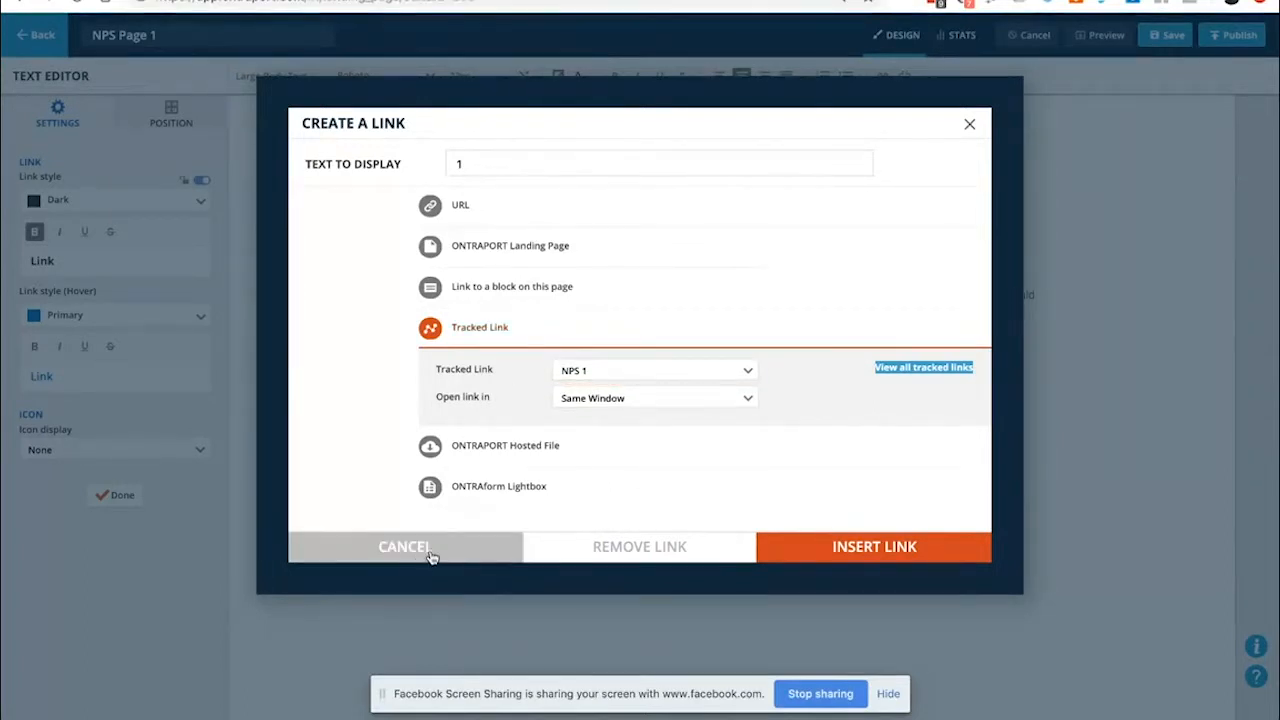
pyautogui.click(970, 126)
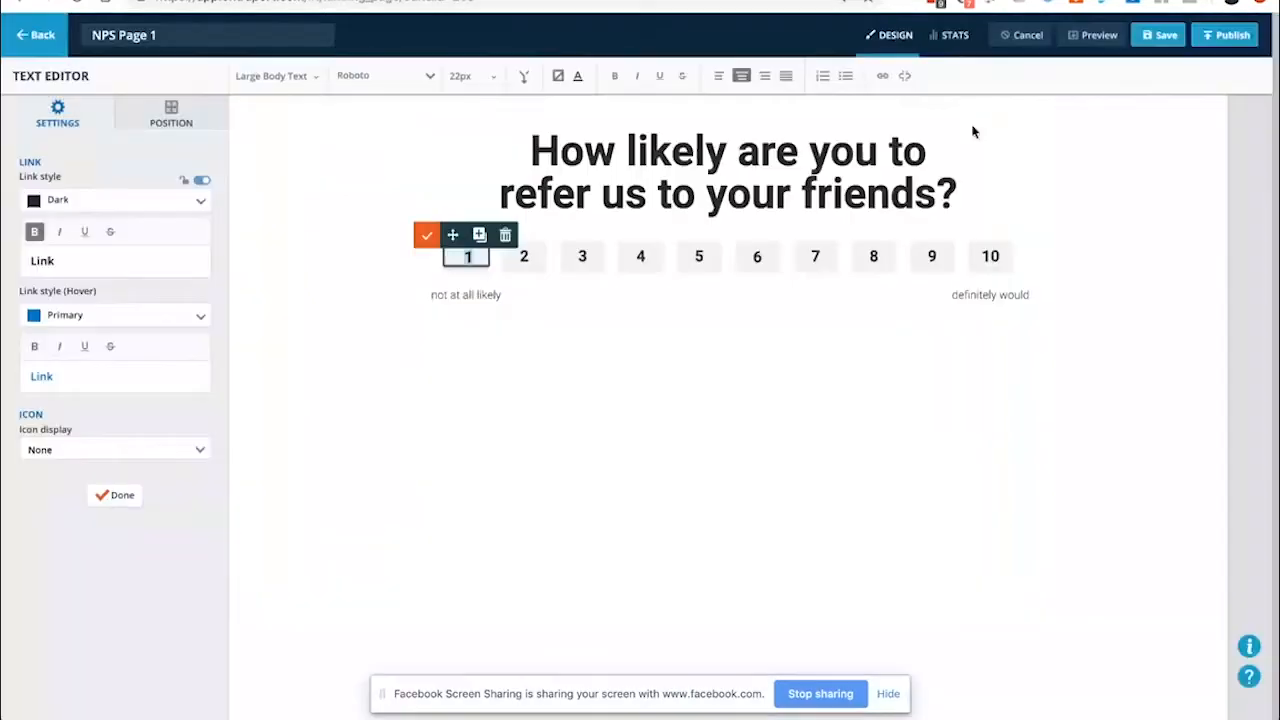
# Confirm rating 2 links to the NPS 2 tracked link
pyautogui.click(523, 257)
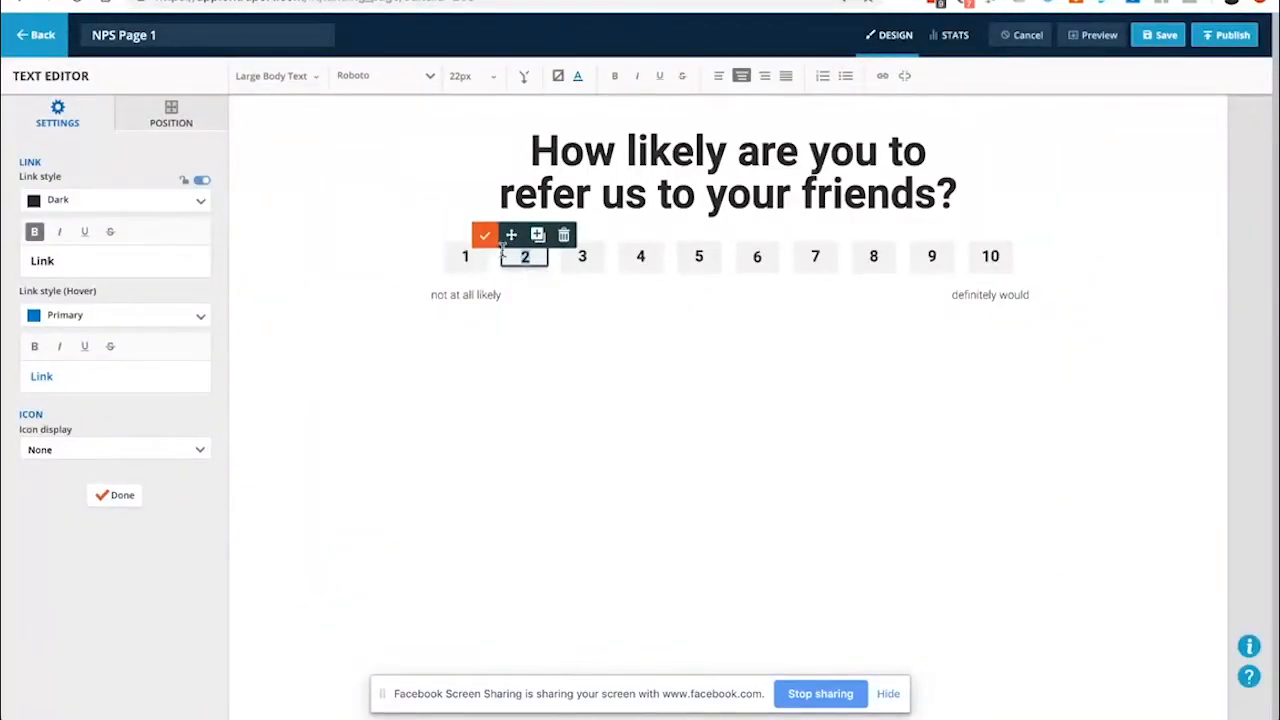
pyautogui.click(882, 76)
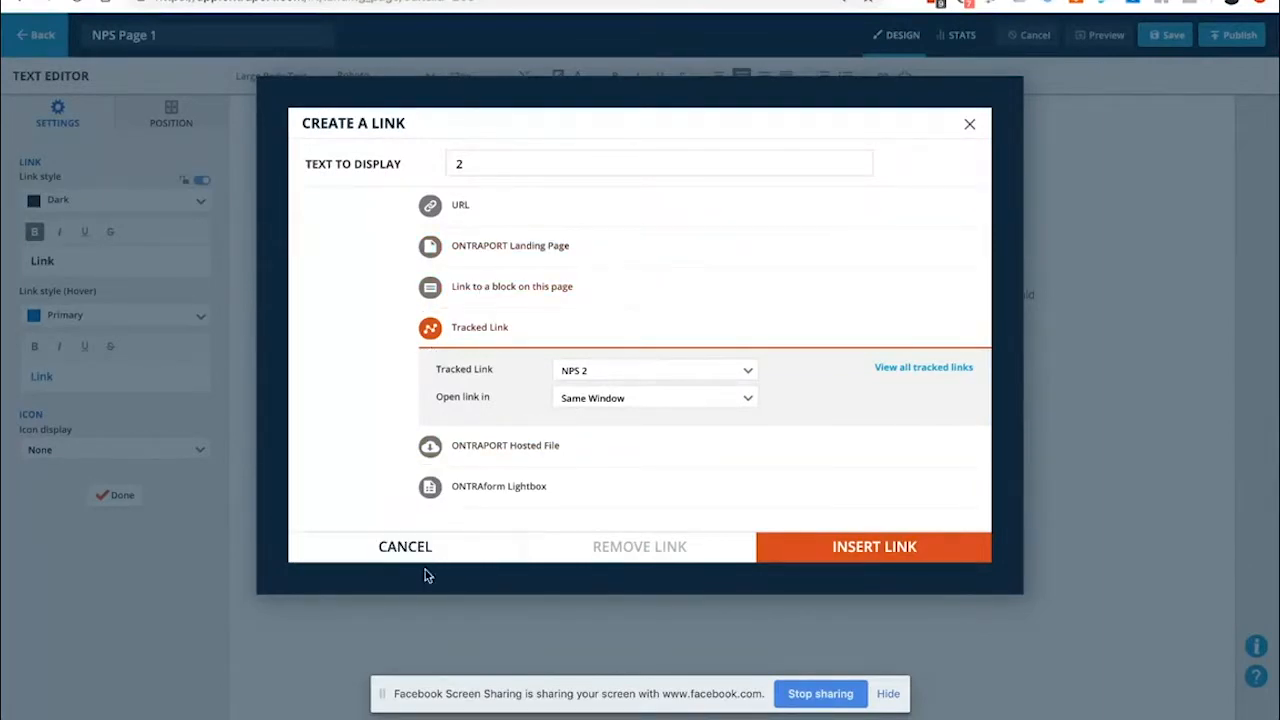
pyautogui.click(403, 550)
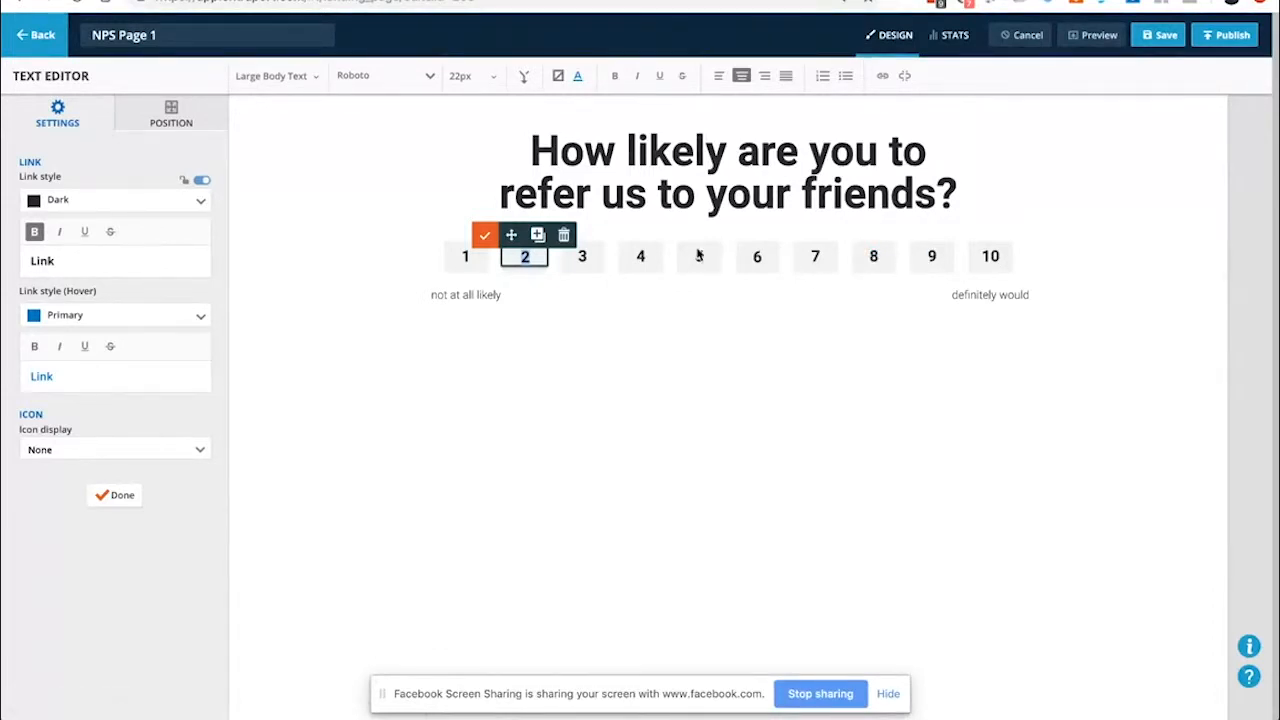
pyautogui.click(500, 316)
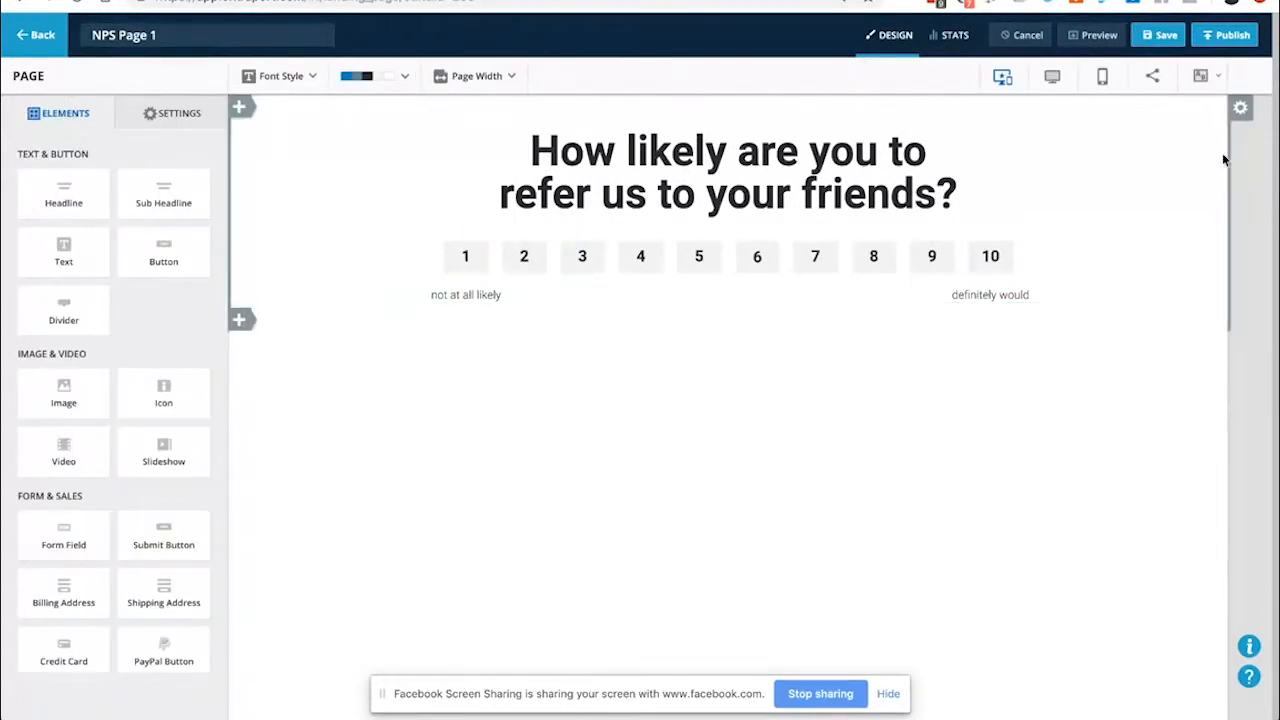
# Publish NPS Page 1 under subdomain npsscore on the .respond.ontraport.net domain
pyautogui.click(1224, 160)
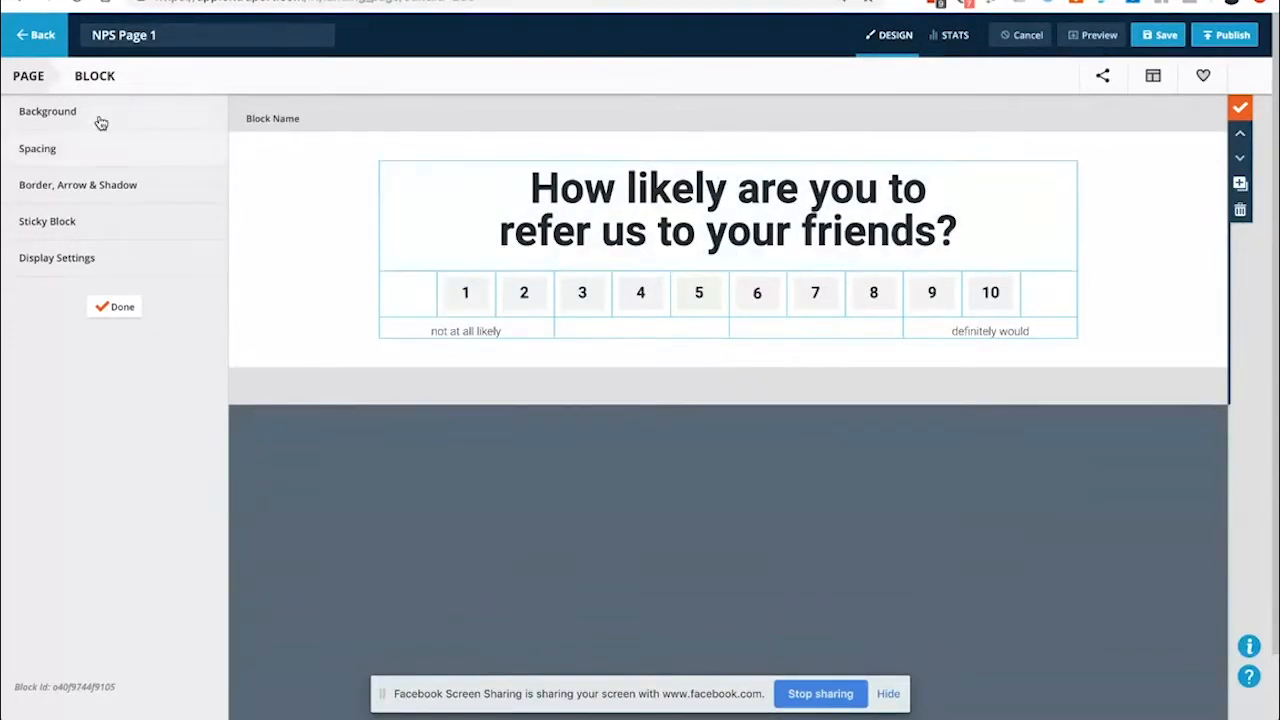
pyautogui.click(1228, 35)
pyautogui.click(503, 283)
pyautogui.write('nps')
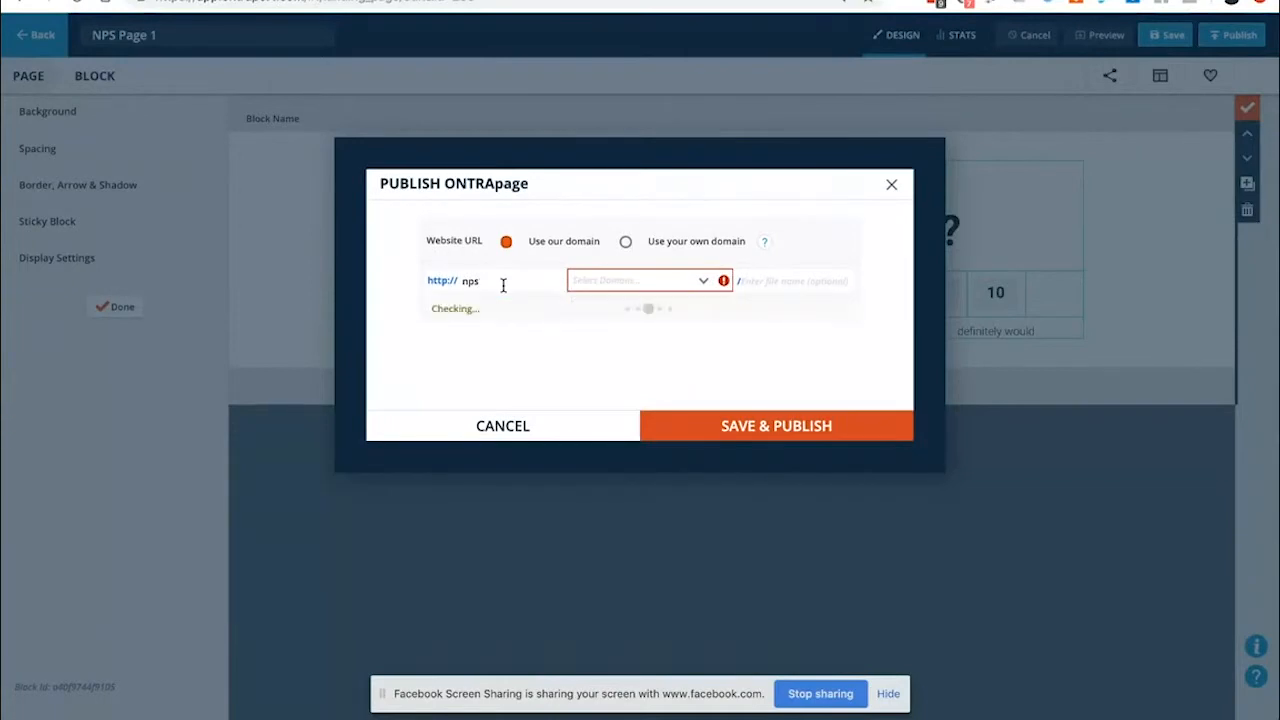
pyautogui.write('score')
pyautogui.press('Tab')
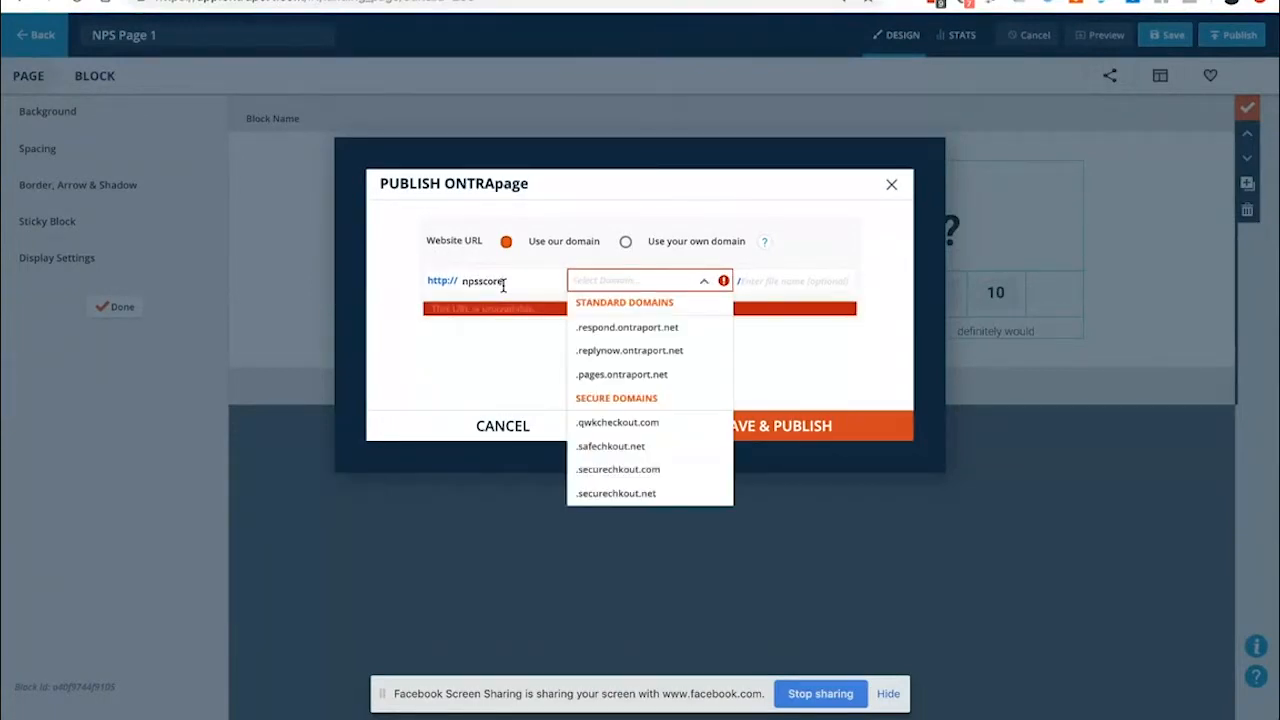
pyautogui.press('Down')
pyautogui.press('Return')
pyautogui.click(758, 425)
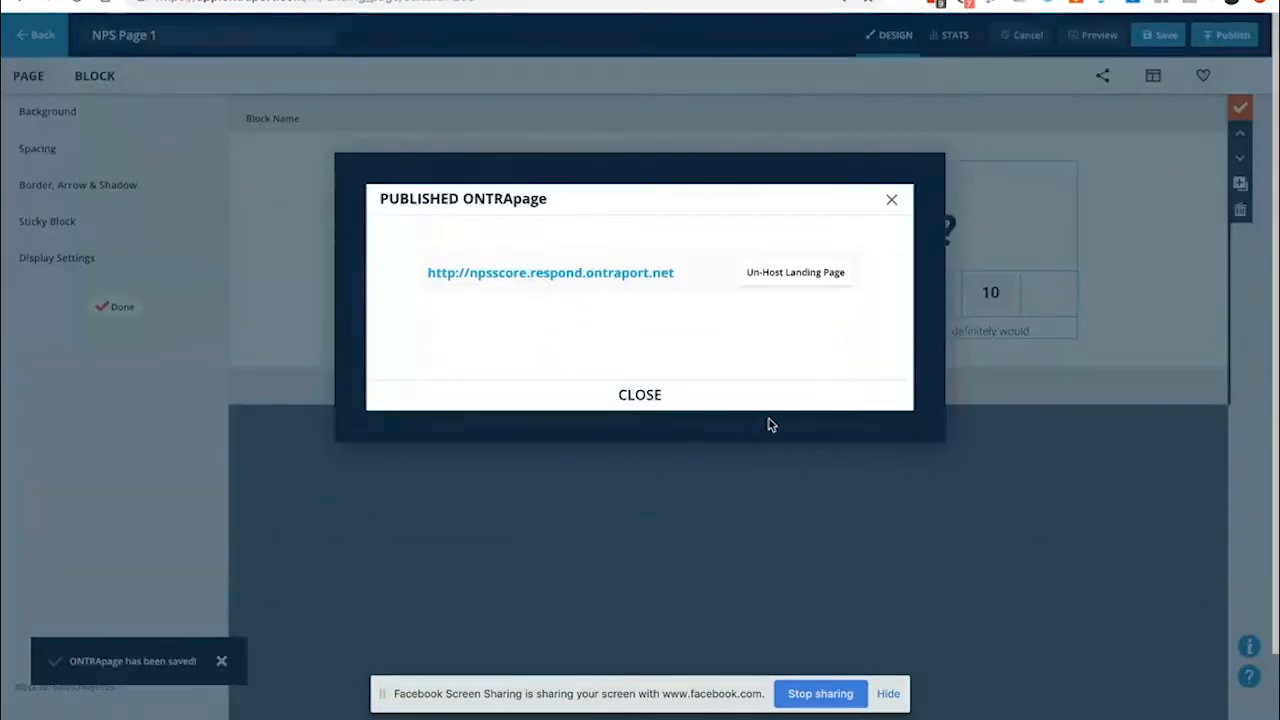
# Open the live NPS page and give a rating of 1
pyautogui.click(597, 273)
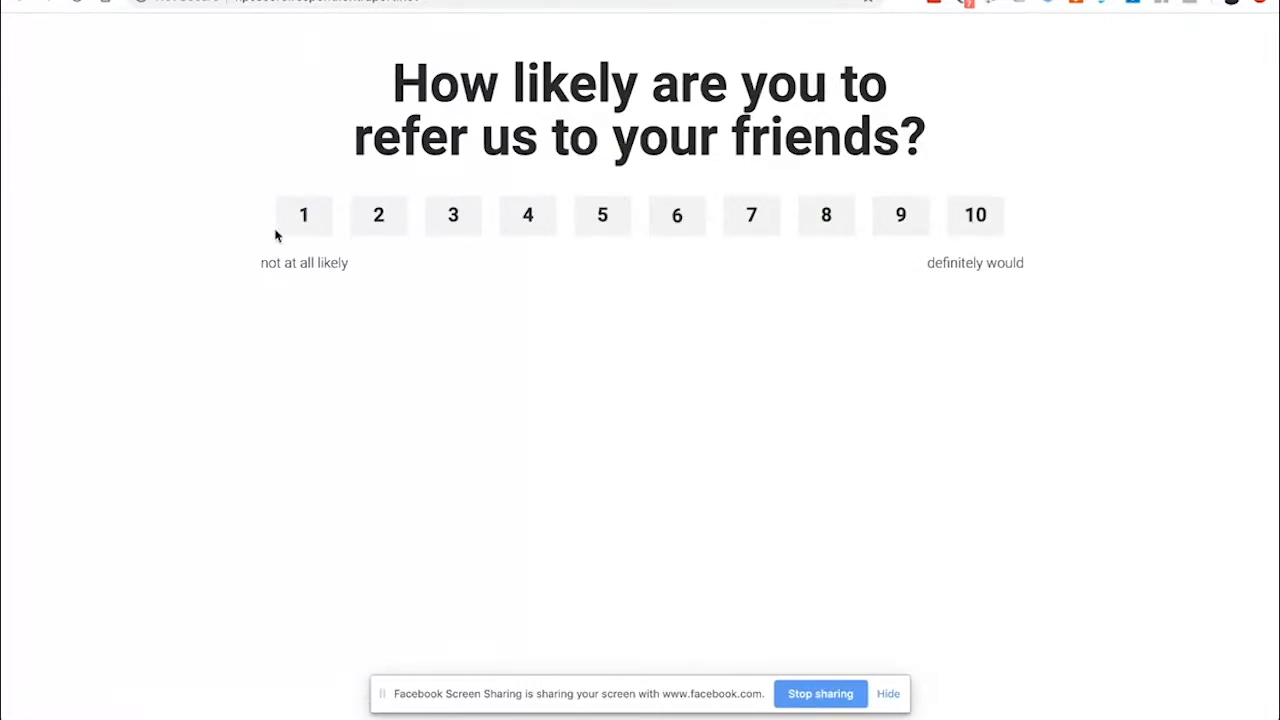
pyautogui.click(308, 223)
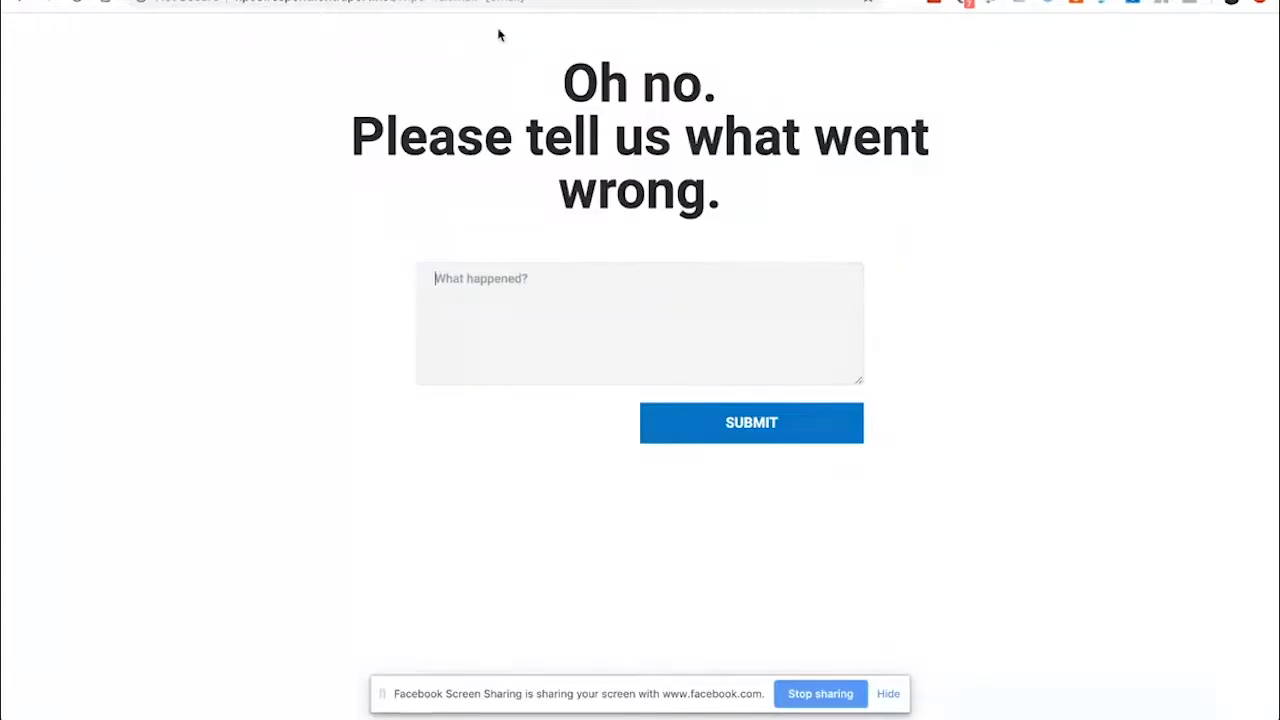
# Close the Published ONTRApage confirmation and go back to the Landing Pages list
pyautogui.click(432, 263)
pyautogui.moveTo(437, 2); pyautogui.dragTo(420, 2)
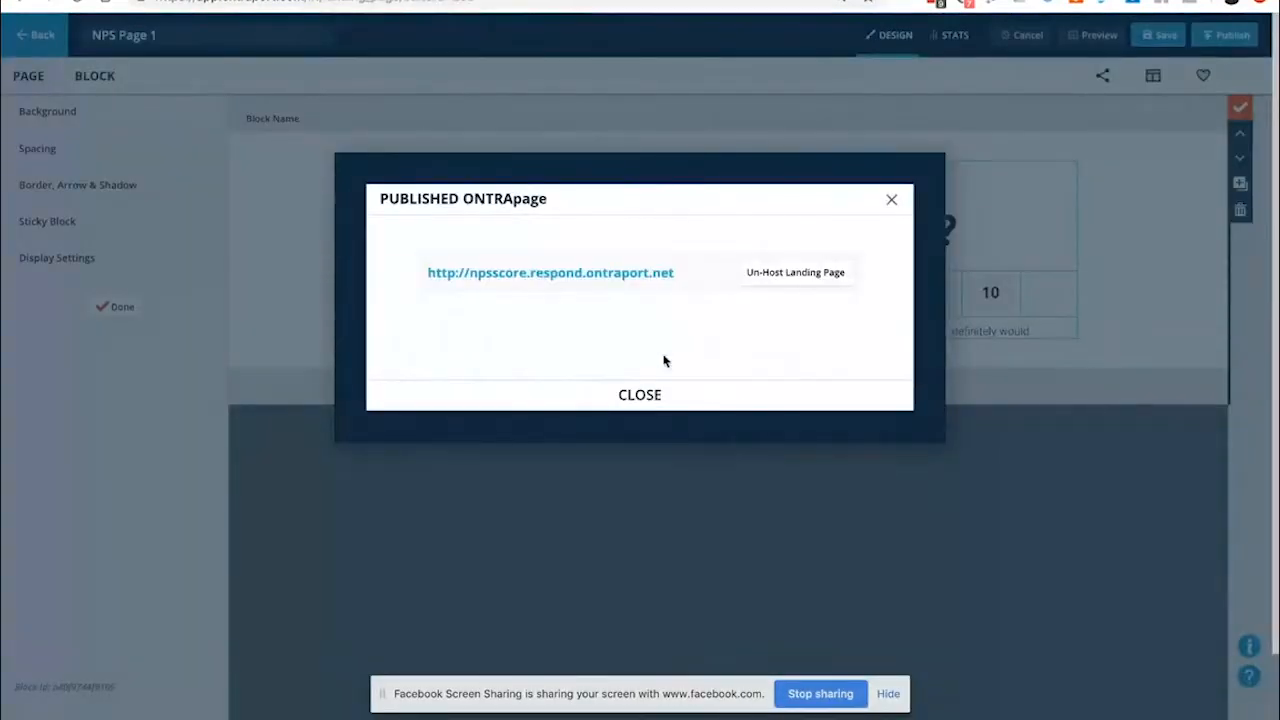
pyautogui.click(646, 394)
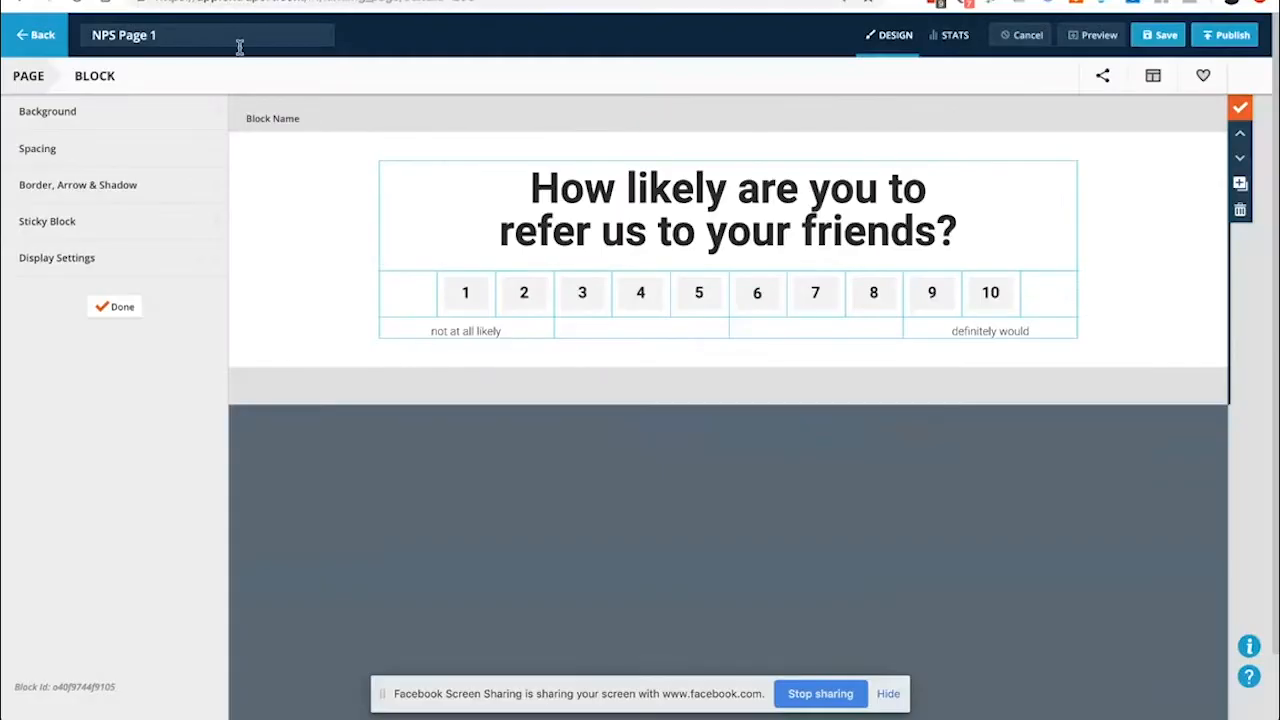
pyautogui.click(48, 31)
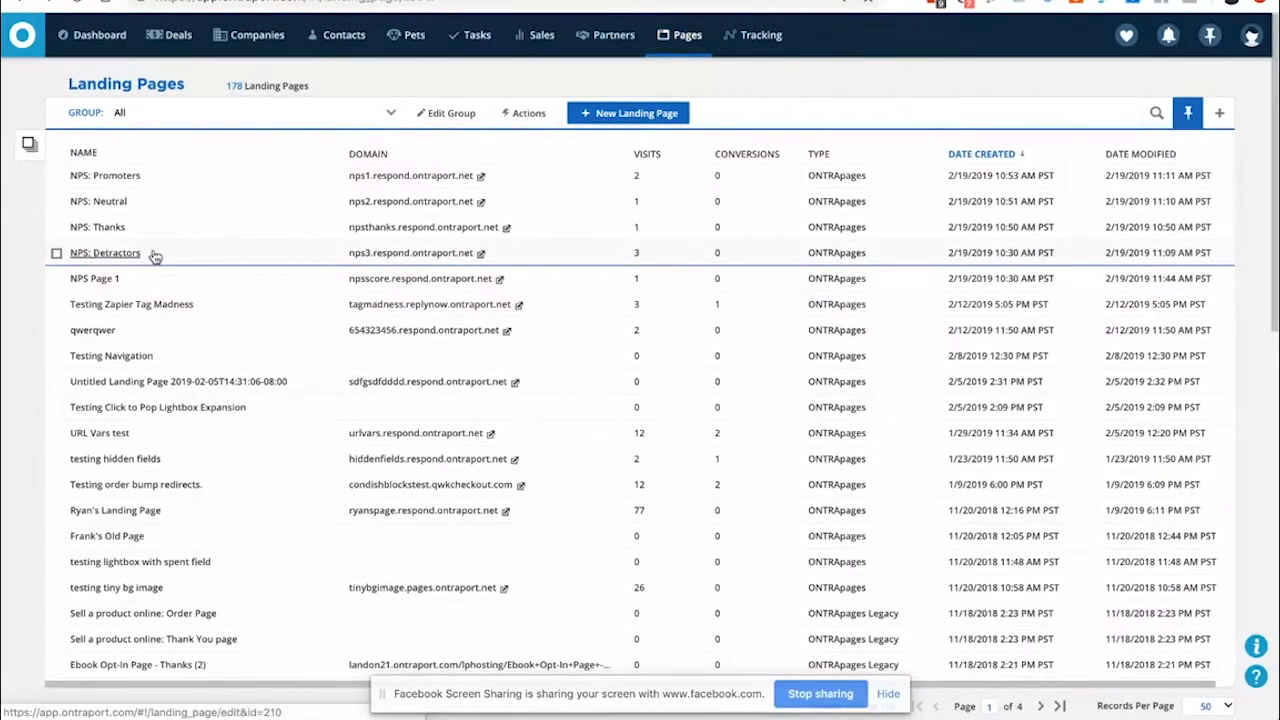
# Open the NPS: Detractors page and review its form settings from the SUBMIT button
pyautogui.click(107, 254)
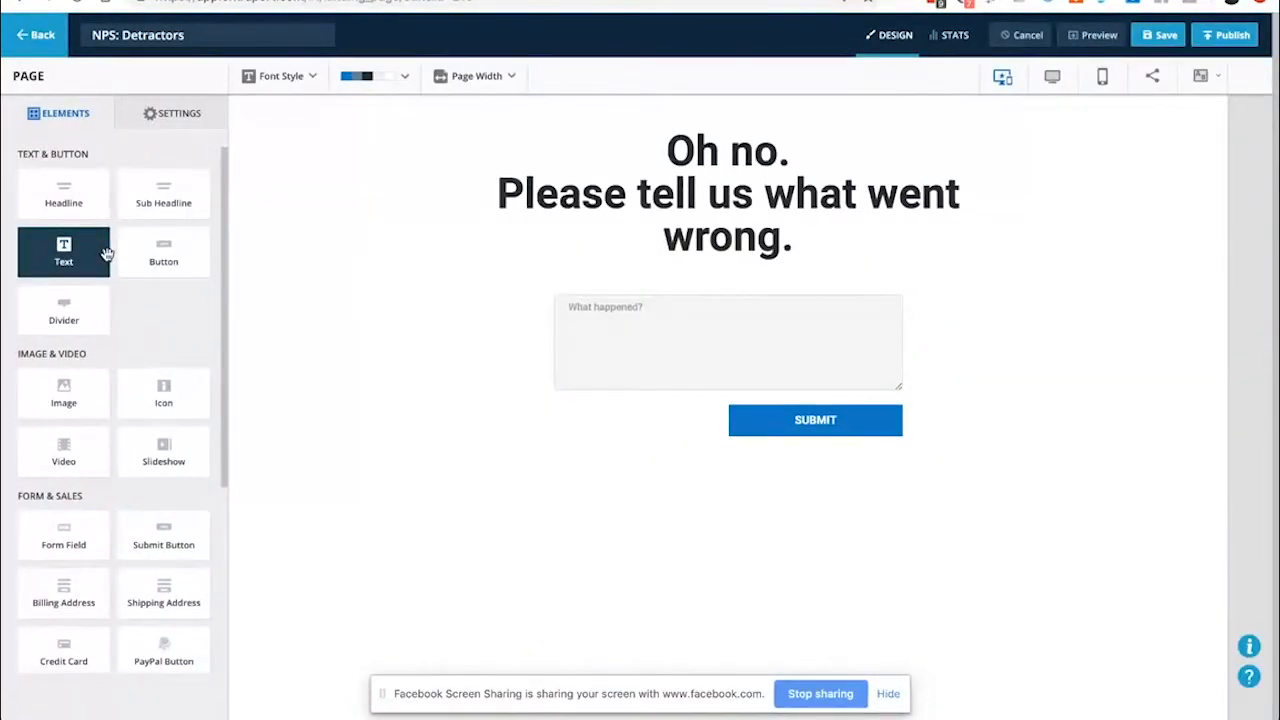
pyautogui.click(773, 440)
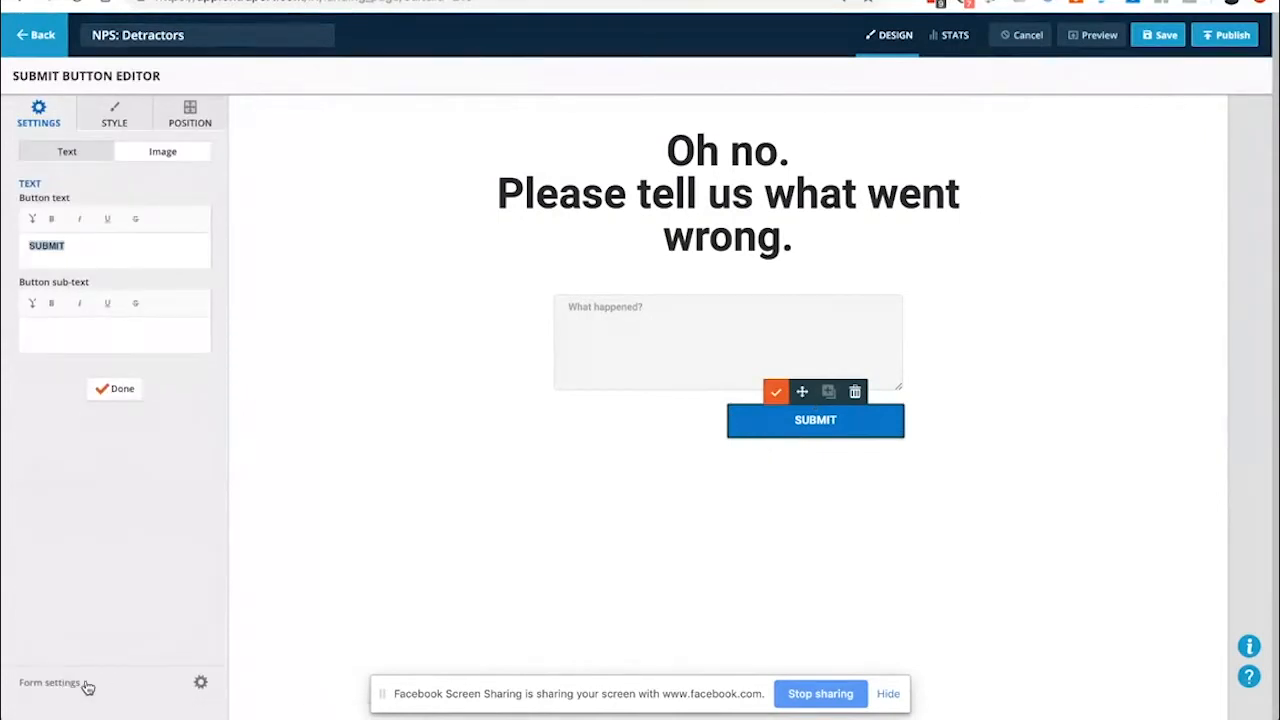
pyautogui.click(87, 684)
pyautogui.scroll(-2, 555, 170)
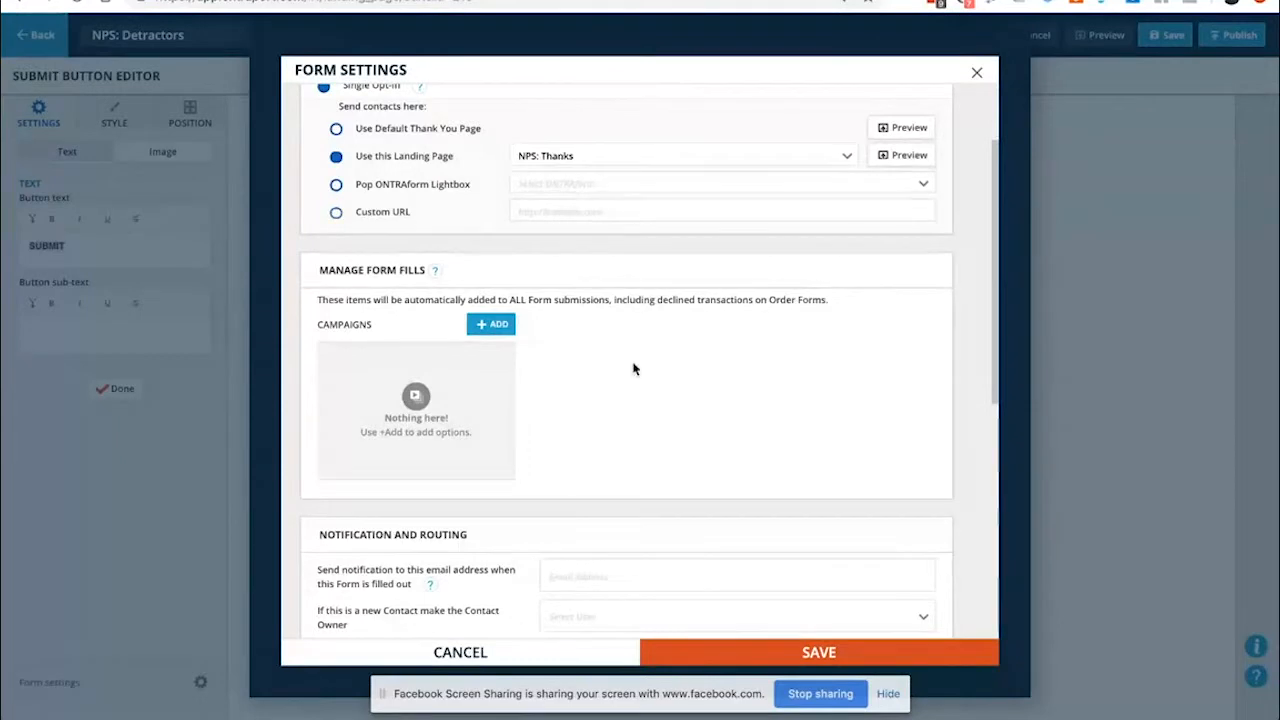
pyautogui.scroll(-5, 633, 375)
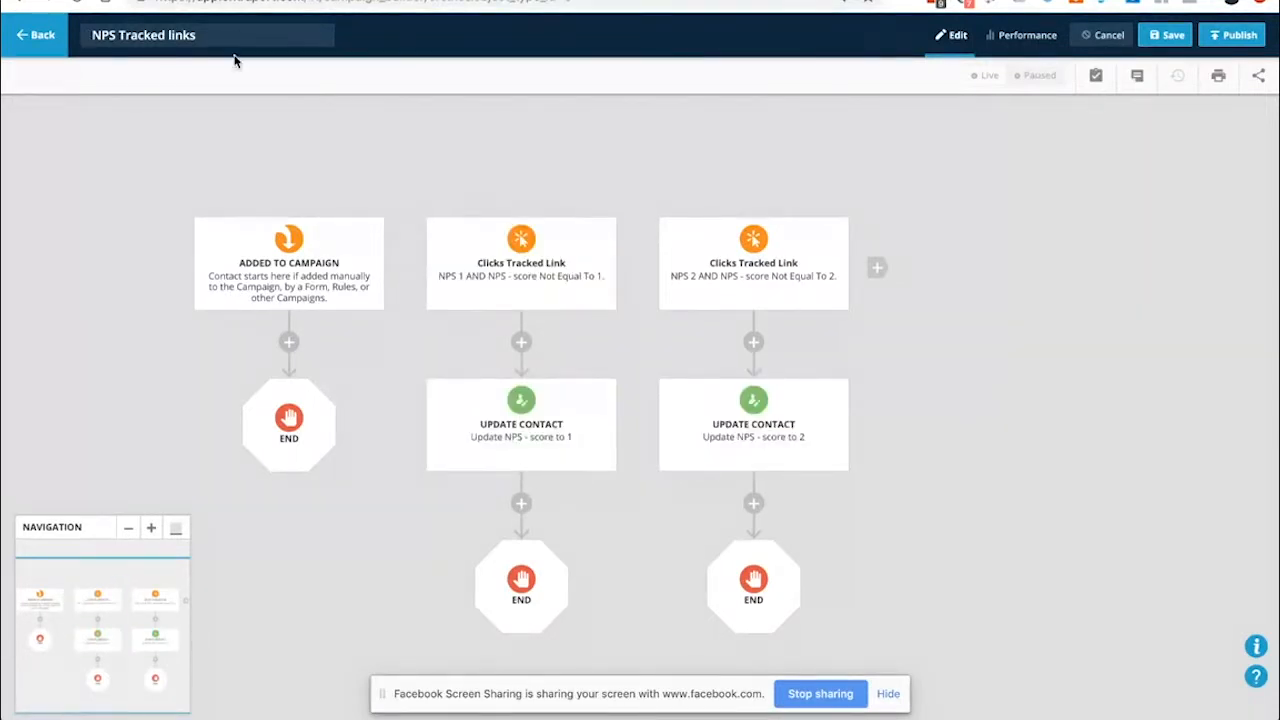
# Review the NPS 1 trigger and its score-to-1 Update Contact step
pyautogui.click(499, 278)
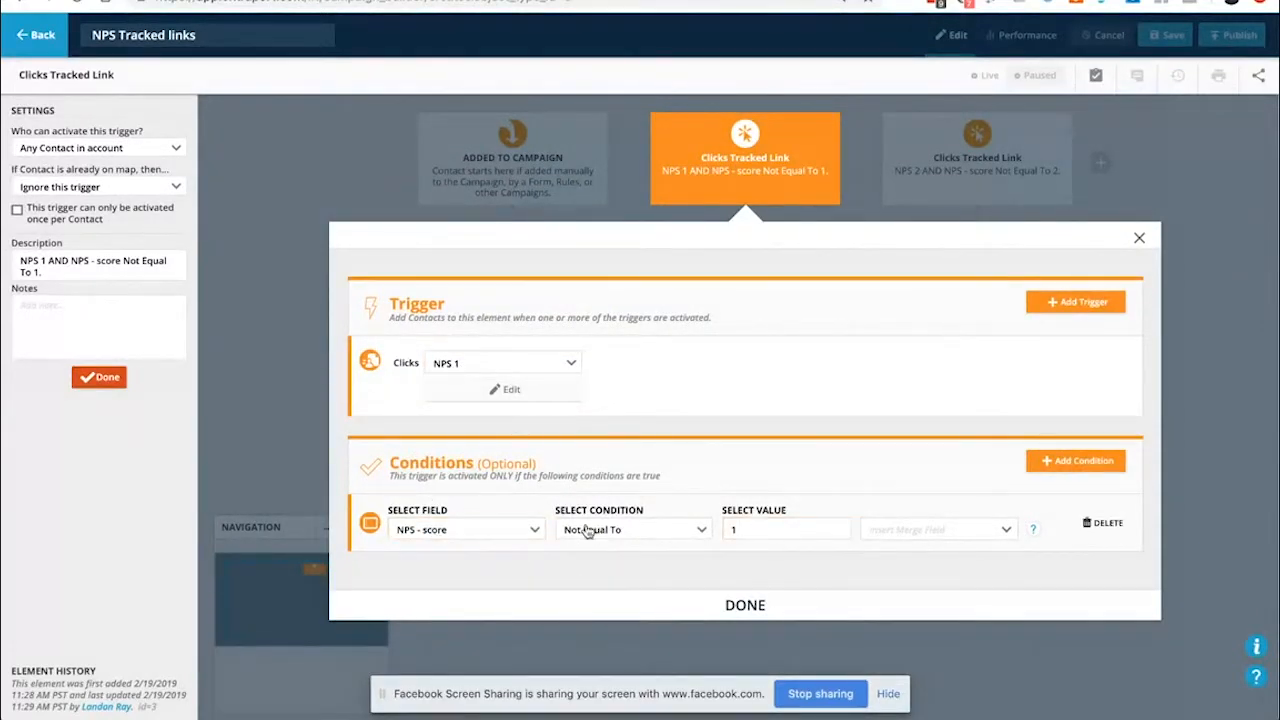
pyautogui.click(740, 604)
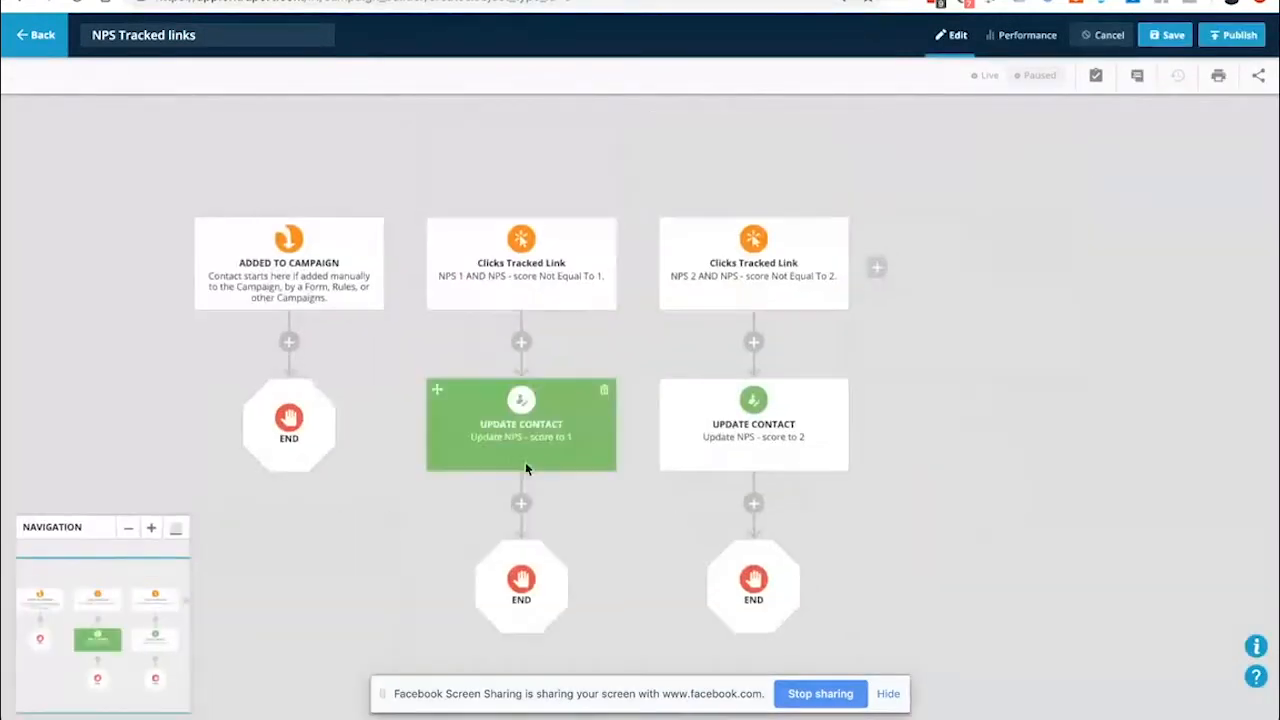
pyautogui.click(514, 455)
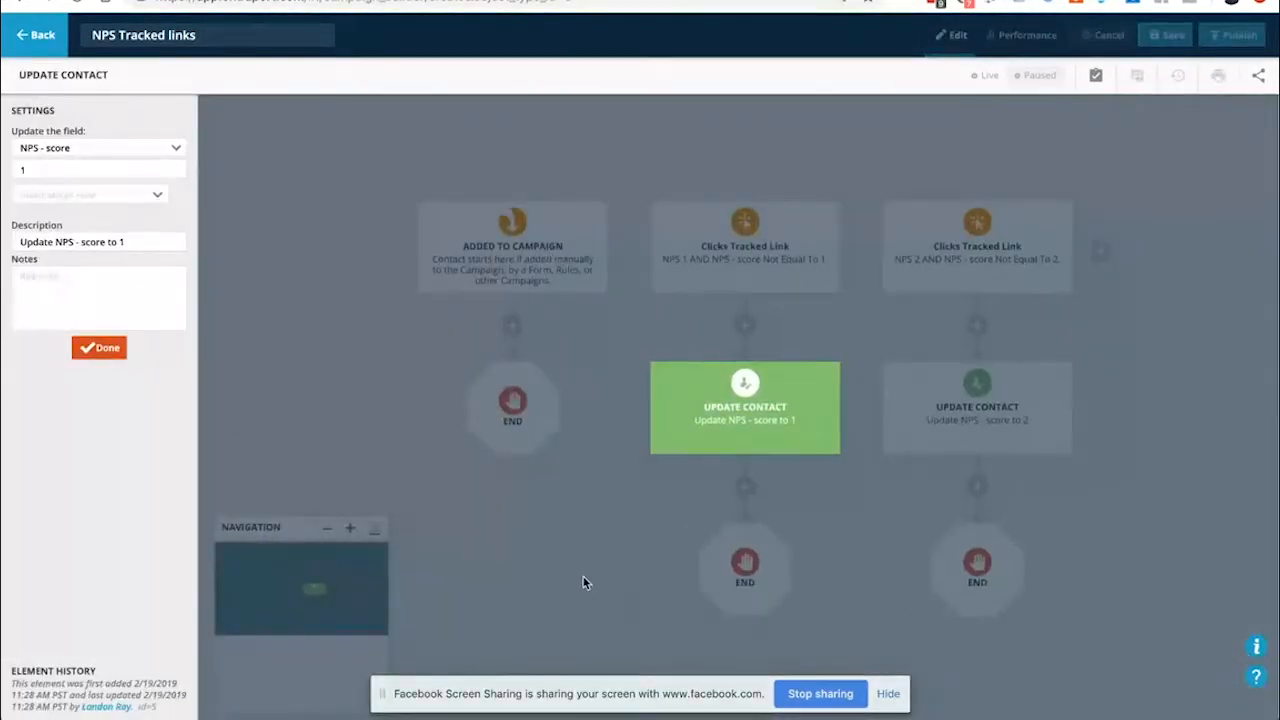
pyautogui.click(98, 347)
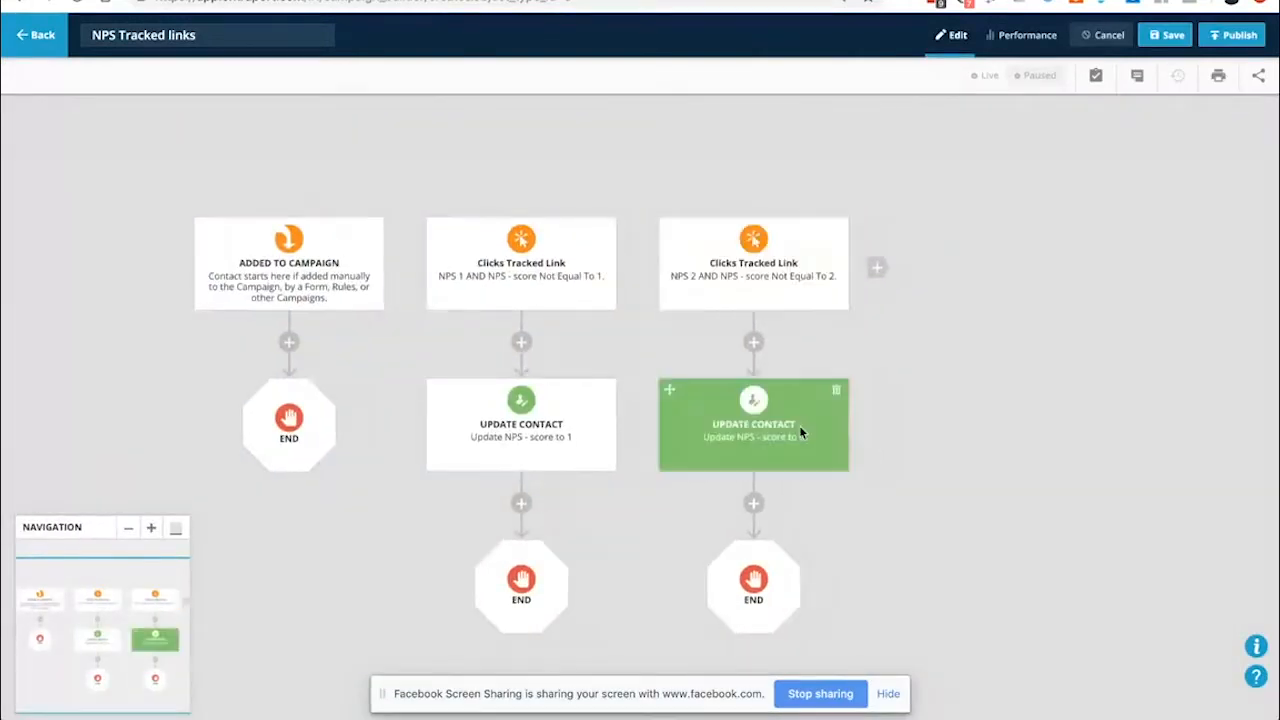
# Copy the NPS 1 branch to a new column, triggered by link NPS 3 when score isn't 3
pyautogui.moveTo(555, 244); pyautogui.dragTo(878, 272)
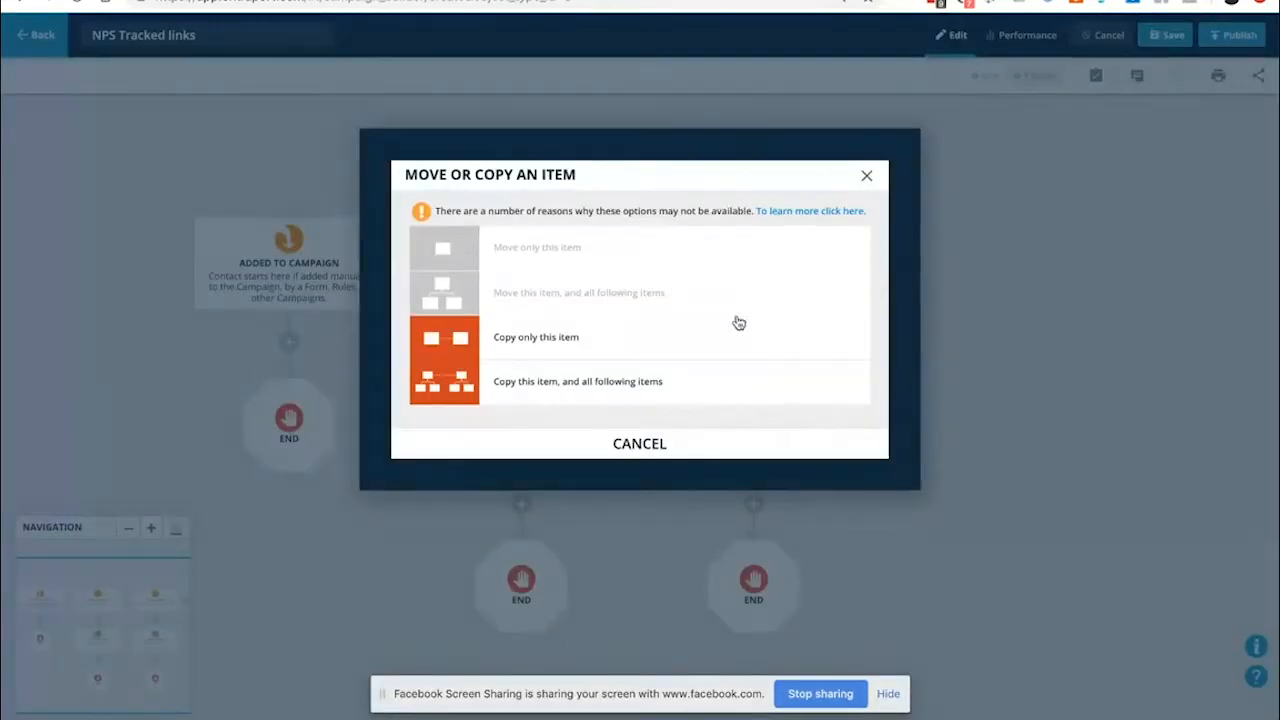
pyautogui.click(597, 395)
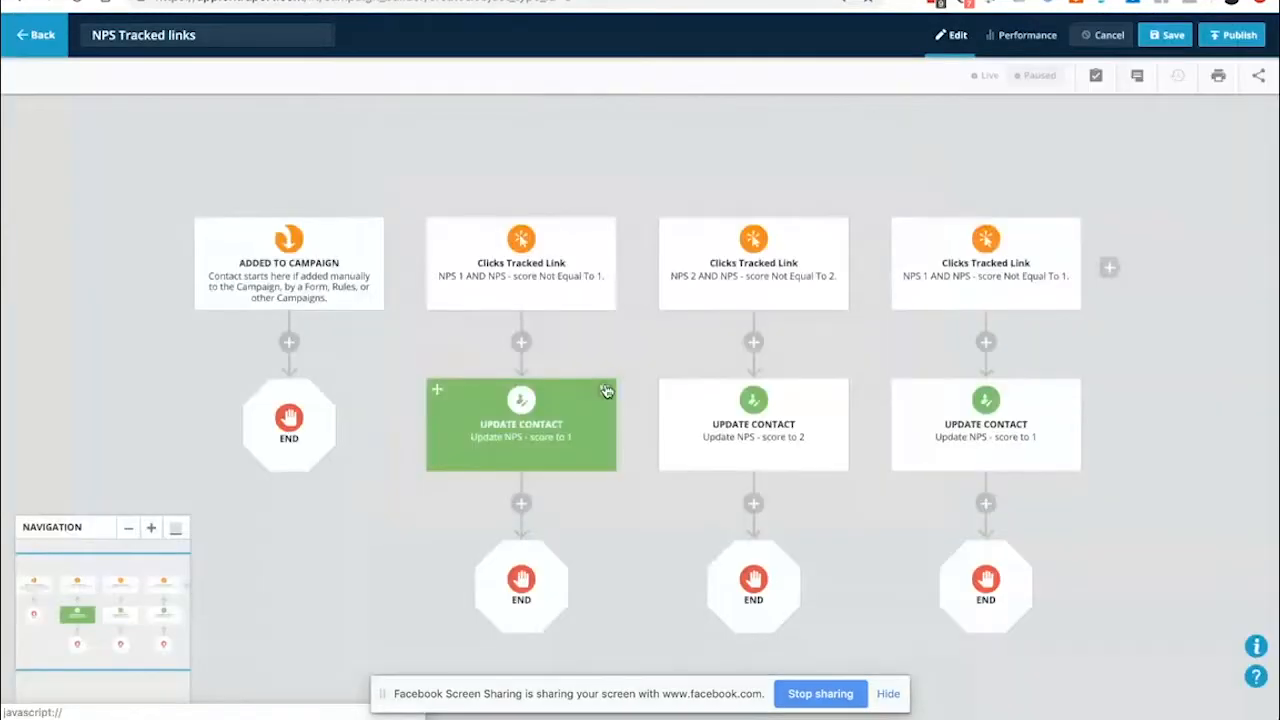
pyautogui.click(999, 274)
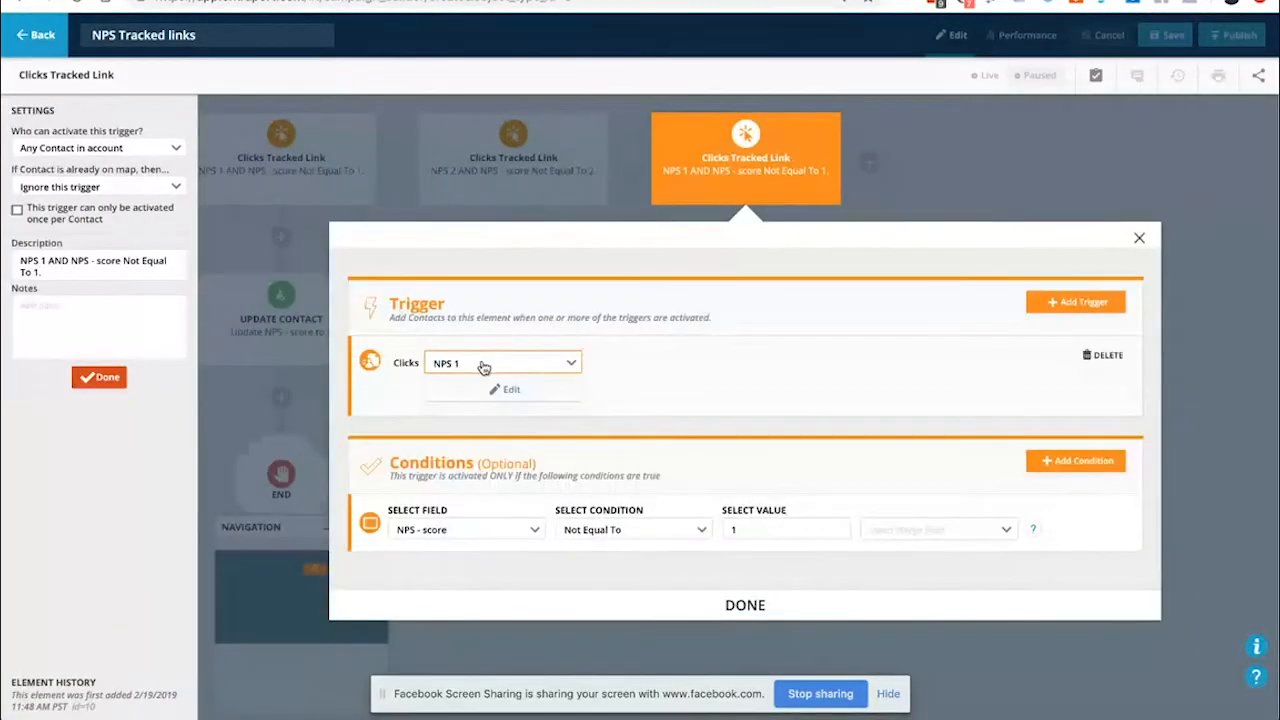
pyautogui.click(486, 364)
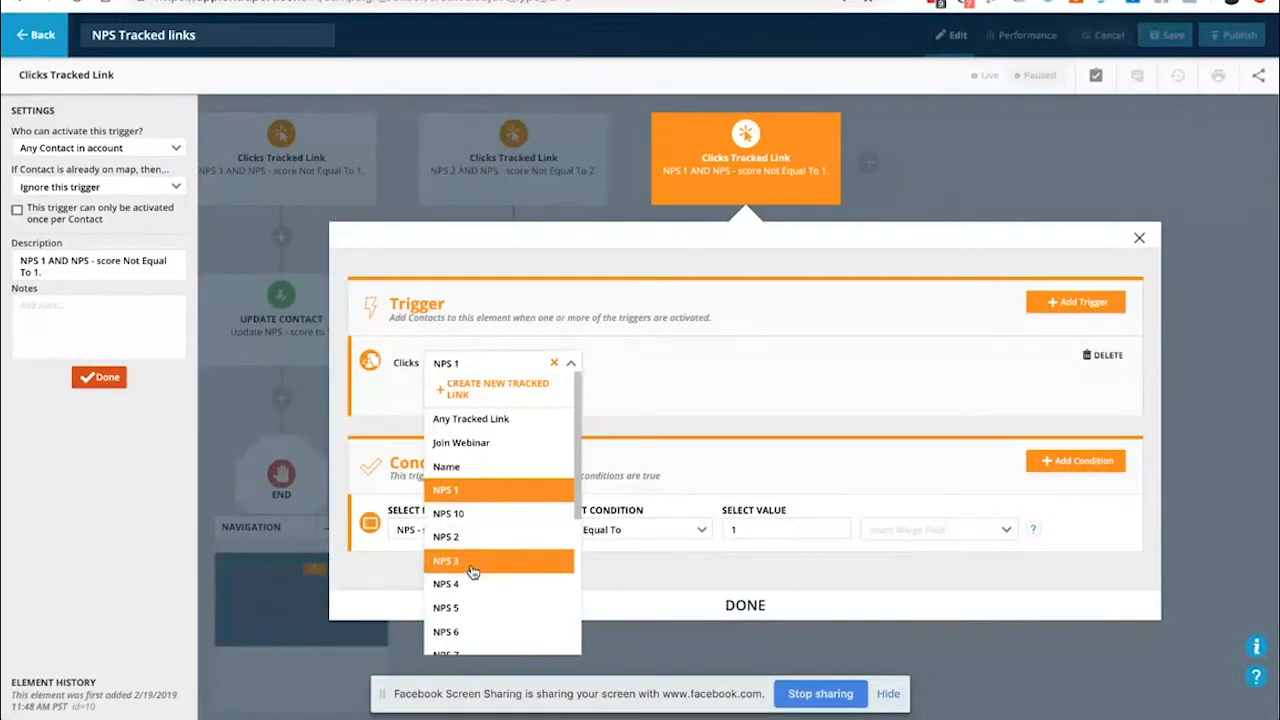
pyautogui.click(466, 560)
pyautogui.press('BackSpace')
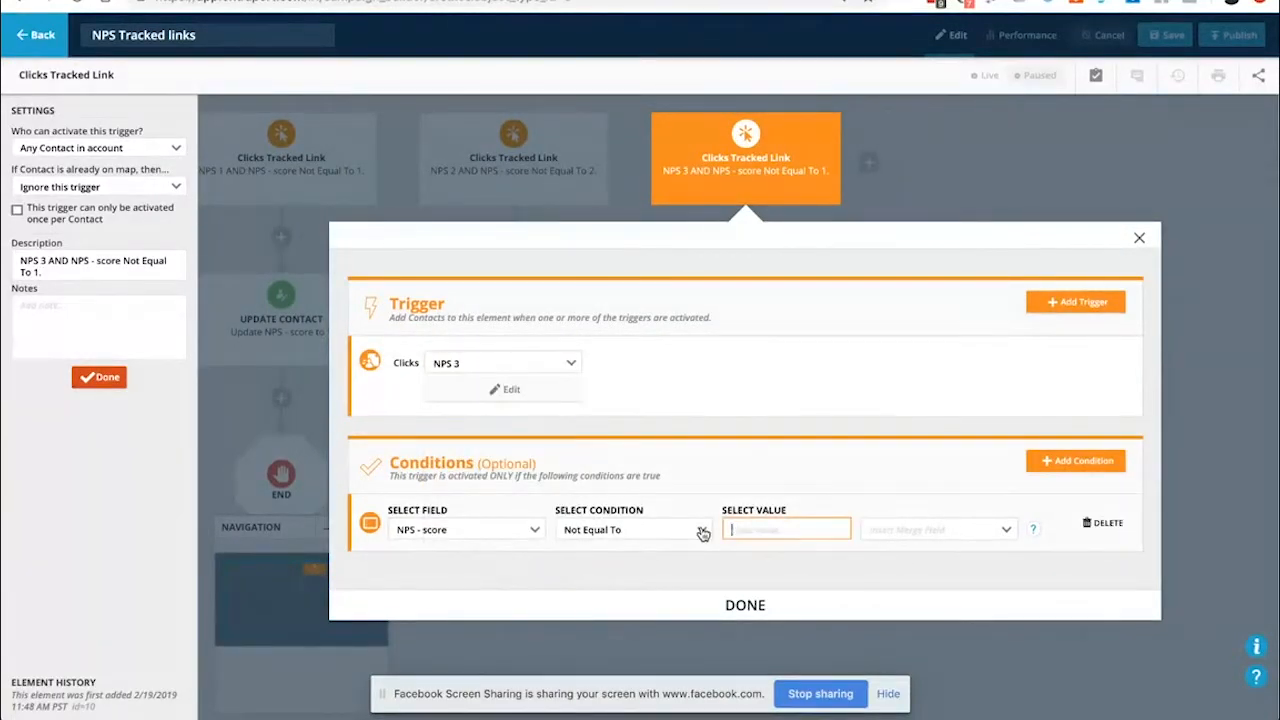
pyautogui.write('3')
pyautogui.click(743, 604)
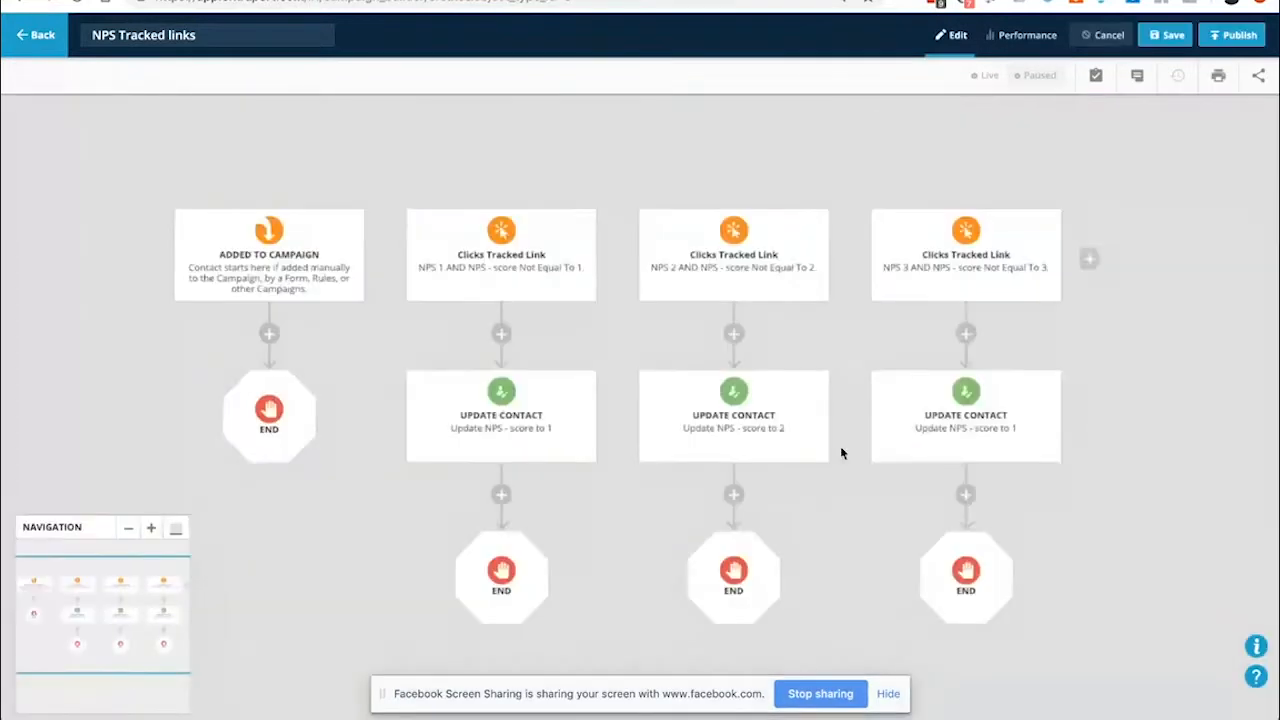
# Set the copied Update Contact step to change NPS - score to 3
pyautogui.click(994, 450)
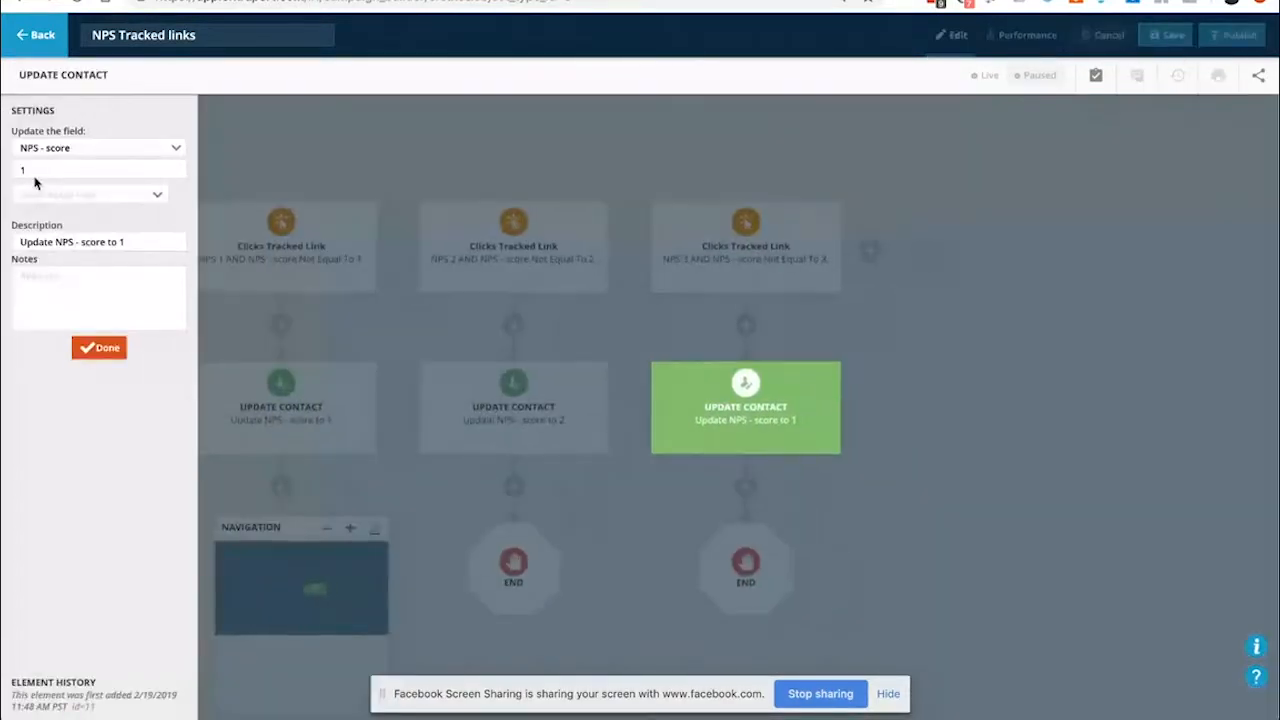
pyautogui.click(14, 169)
pyautogui.press('BackSpace')
pyautogui.write('3')
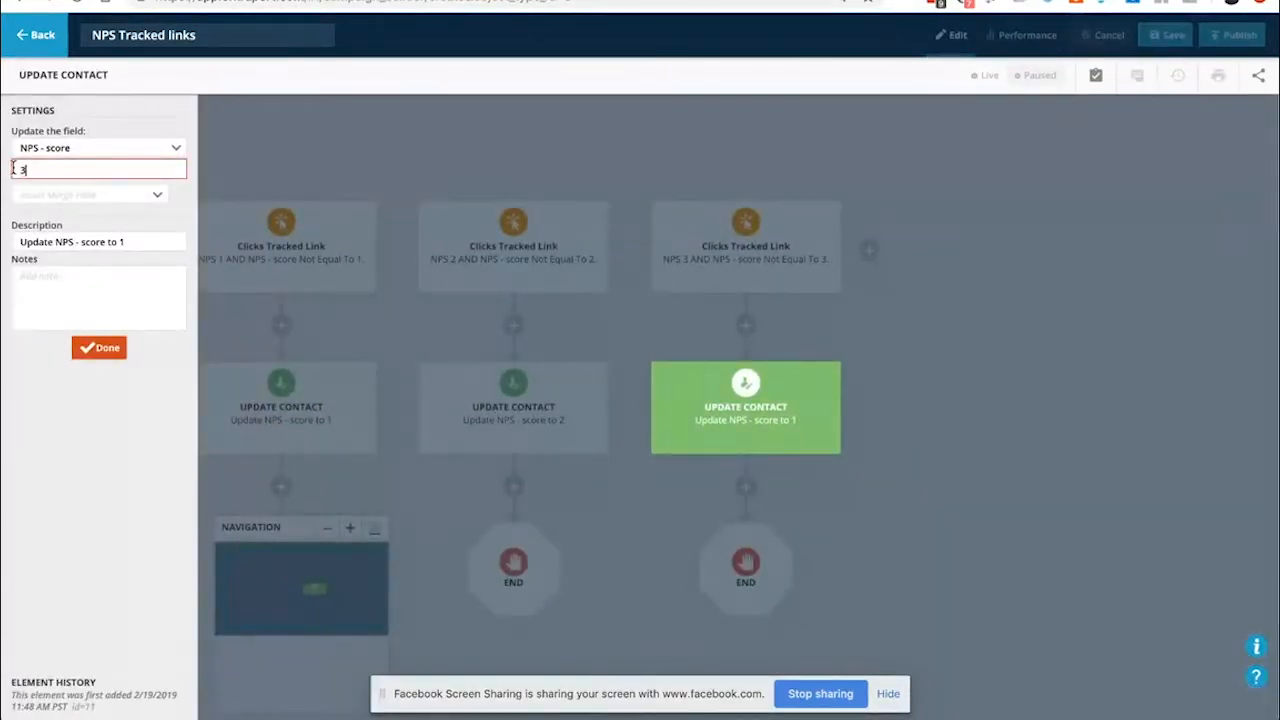
pyautogui.click(99, 347)
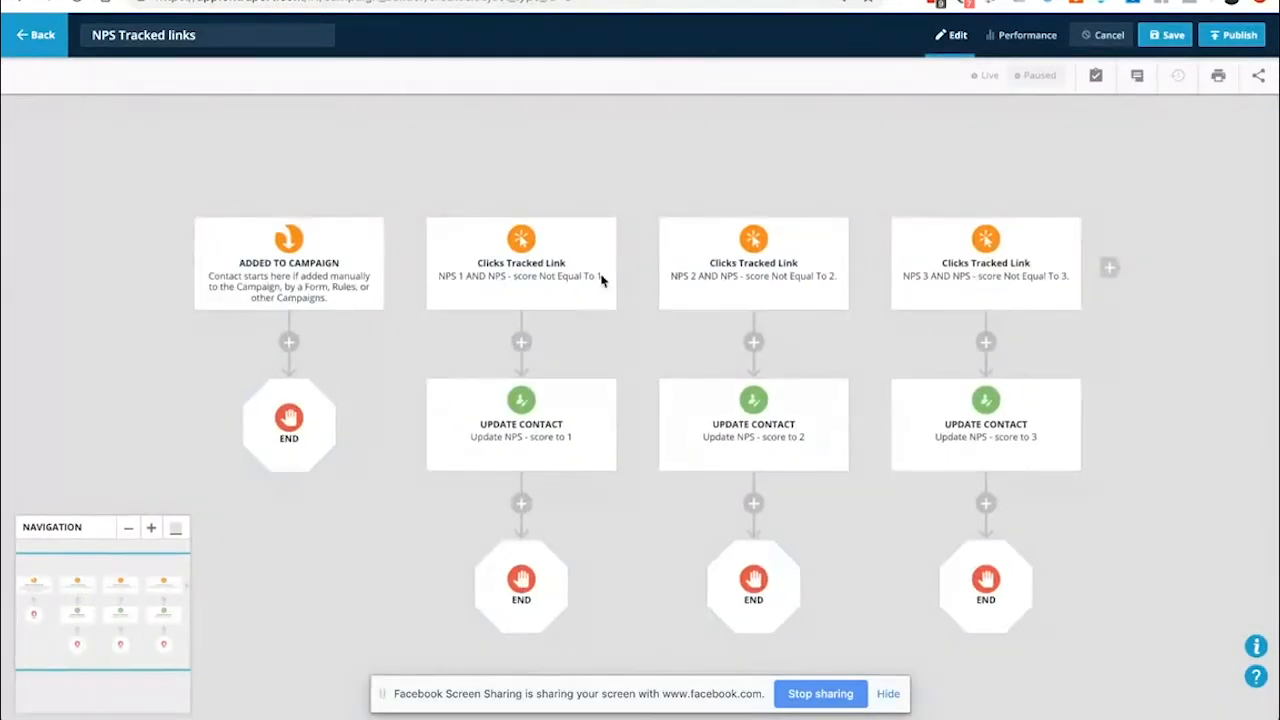
# Check the Detractors form's hidden NPS - score value [nps], then cancel Form Settings
pyautogui.moveTo(1116, 490); pyautogui.dragTo(571, 448)
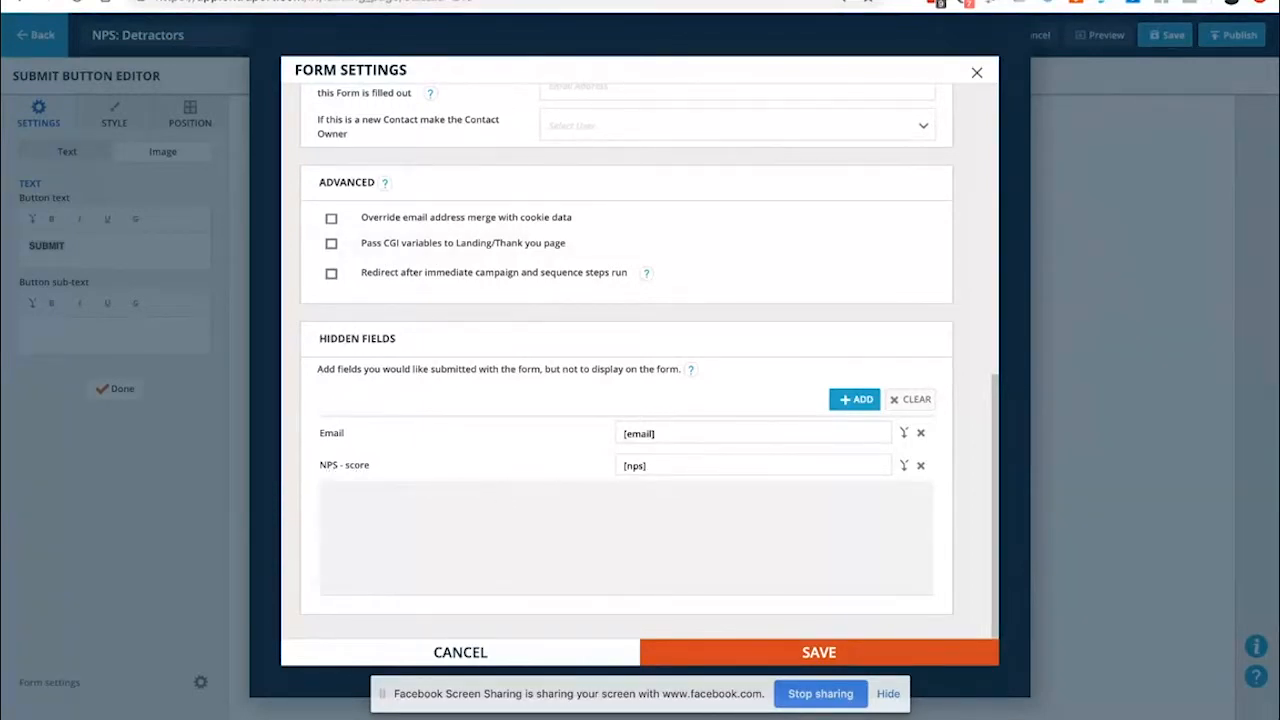
pyautogui.click(480, 1)
pyautogui.click(436, 1)
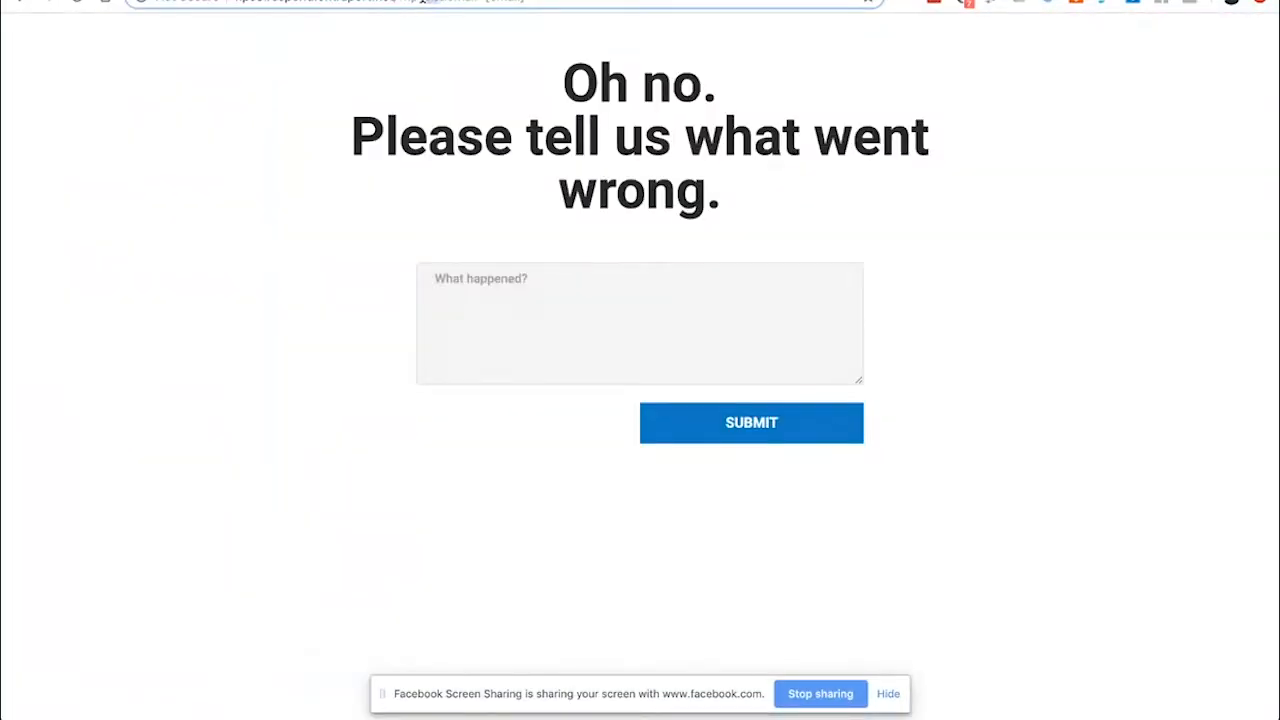
pyautogui.click(400, 1)
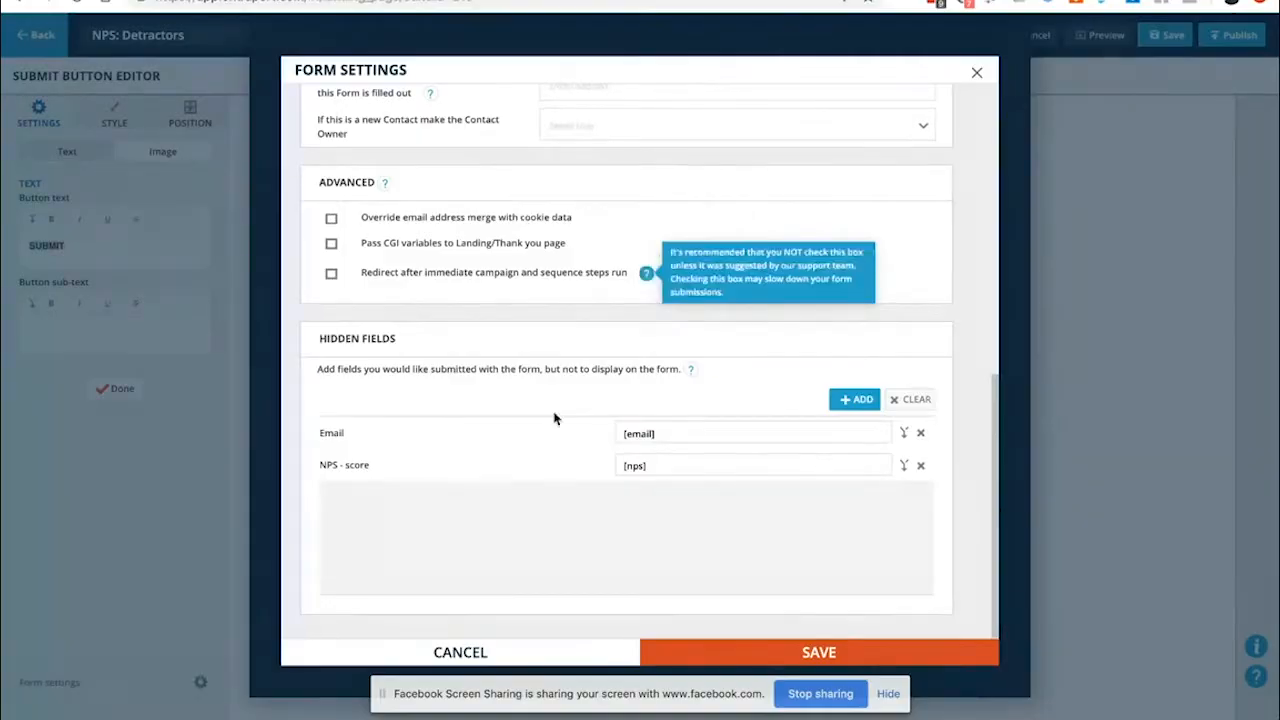
pyautogui.click(711, 463)
pyautogui.moveTo(711, 463); pyautogui.dragTo(597, 466)
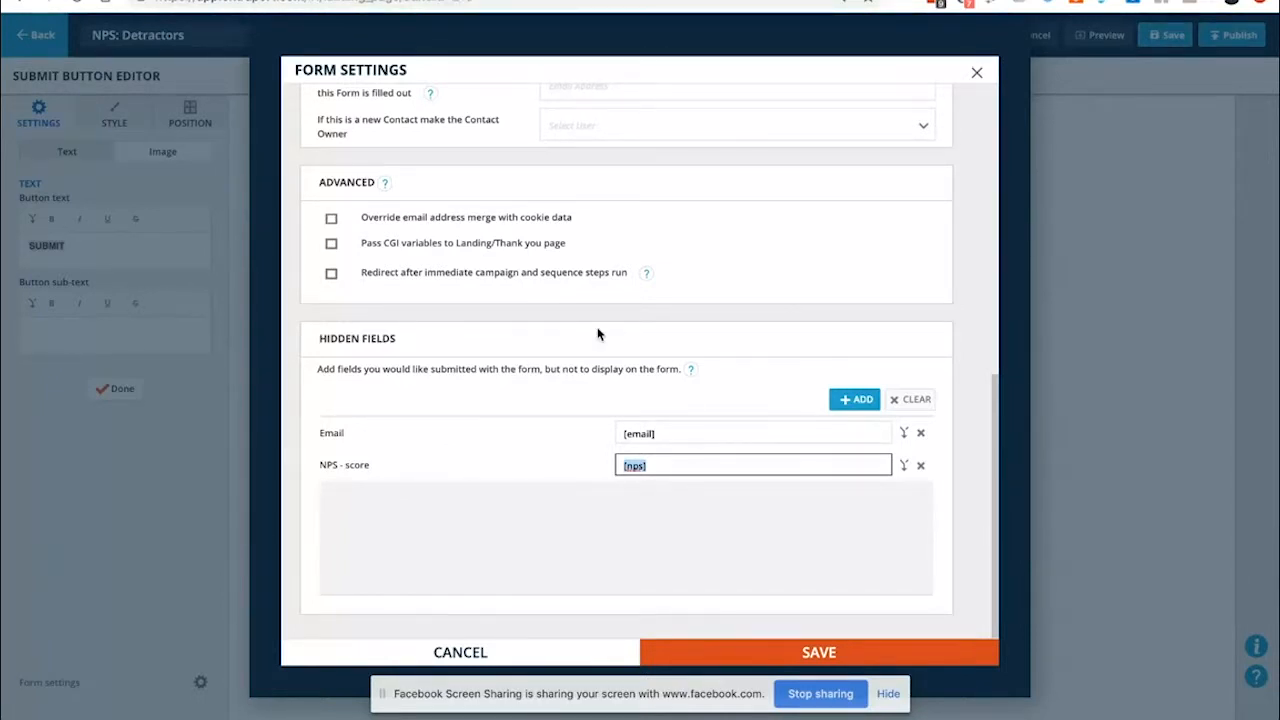
pyautogui.click(562, 530)
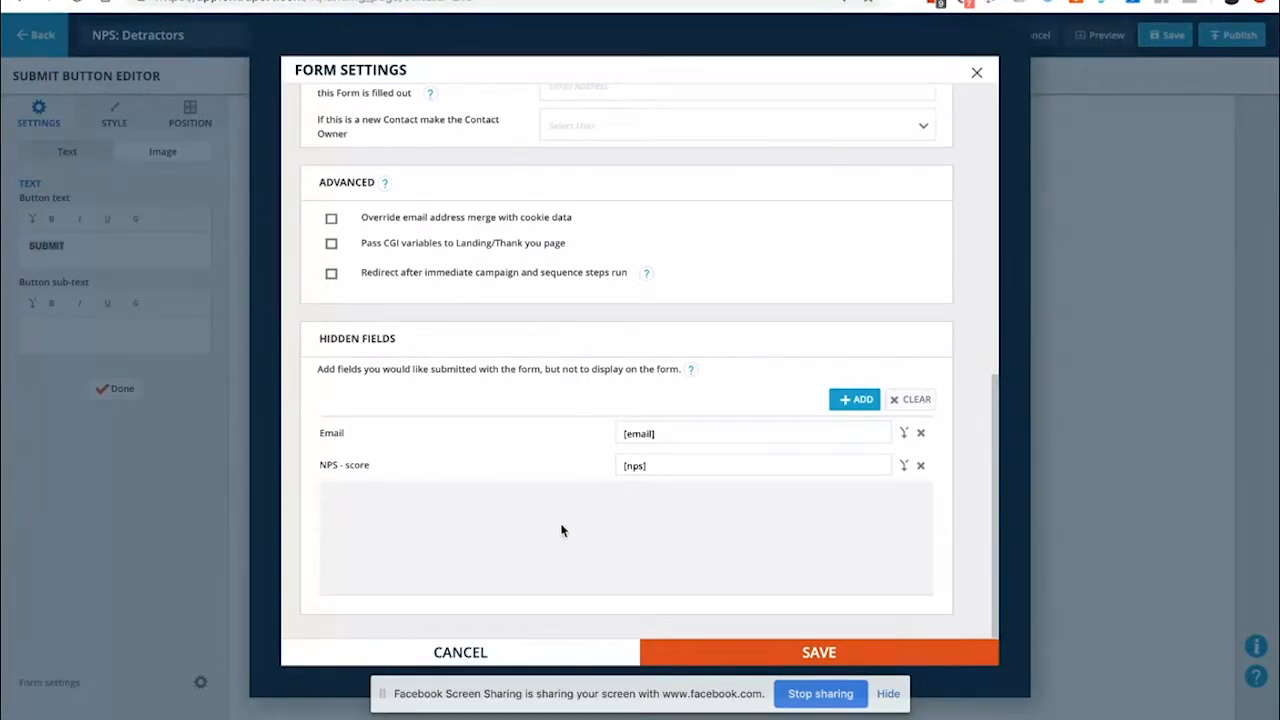
pyautogui.click(486, 652)
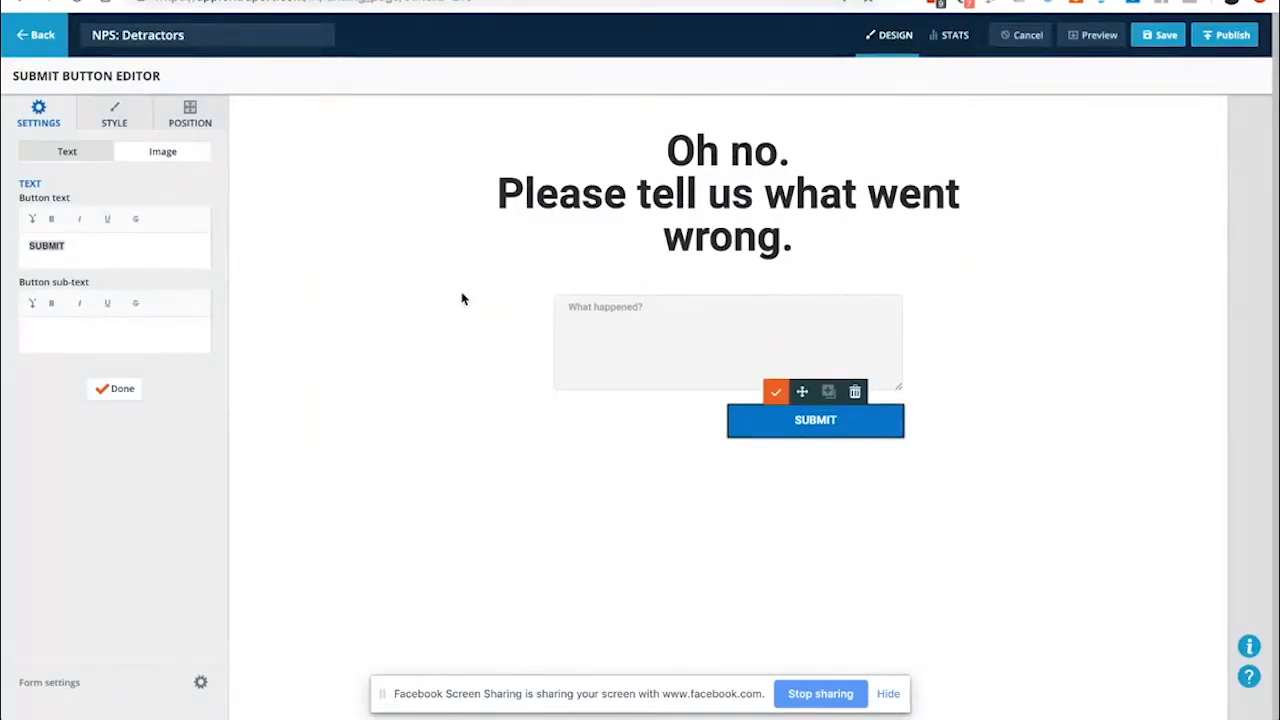
# Leave the editor without saving, open NPS: Neutral, then load the live referral survey page
pyautogui.click(28, 38)
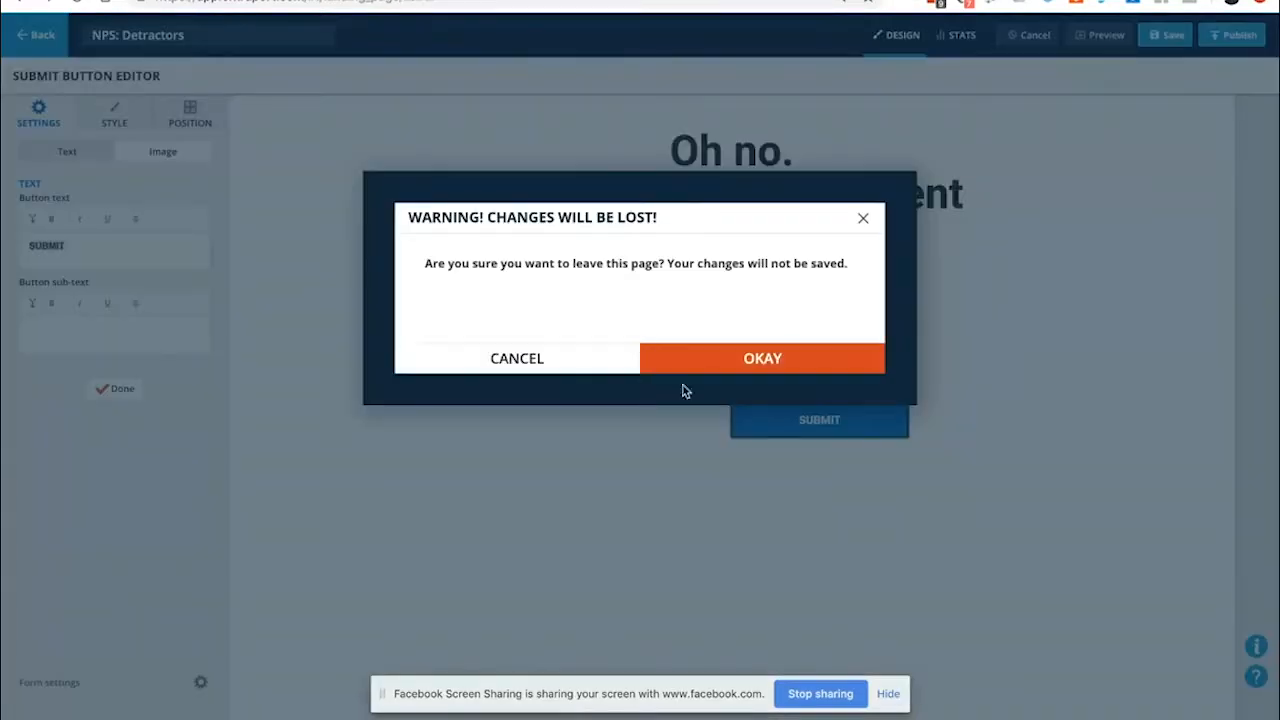
pyautogui.click(742, 358)
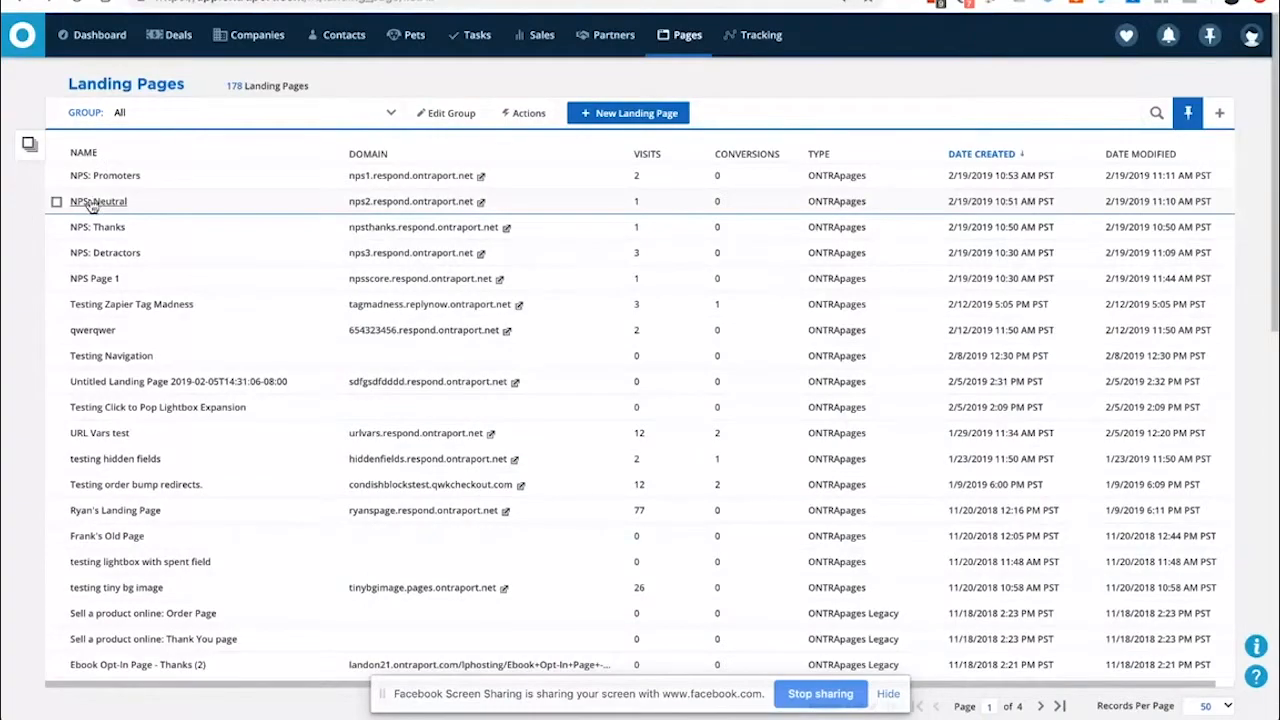
pyautogui.click(92, 202)
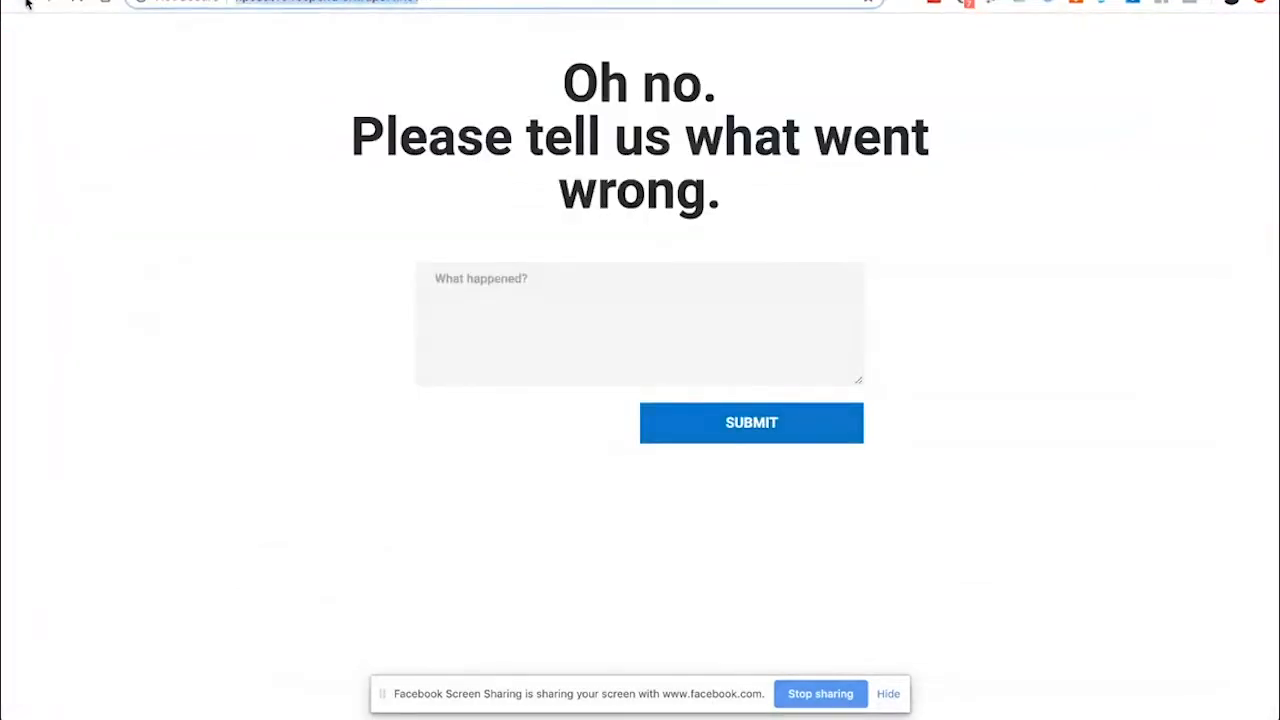
pyautogui.click(26, 3)
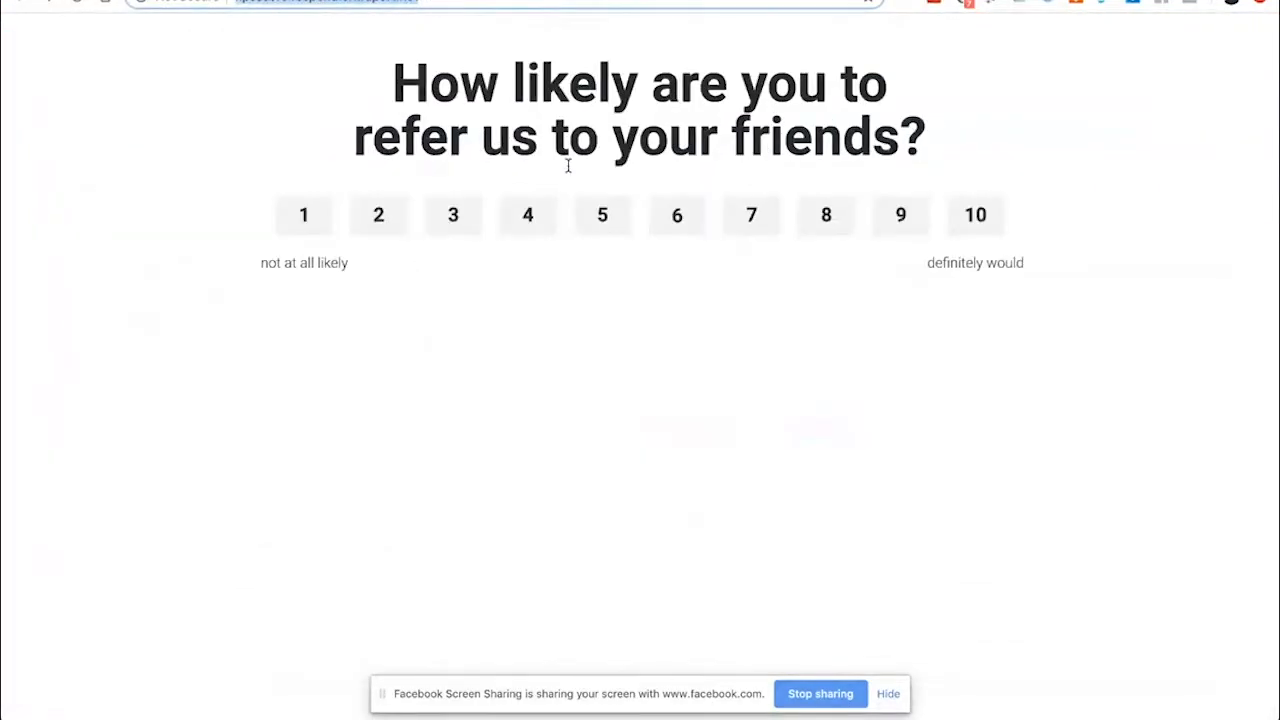
# Rate 7 to preview the neutral improvement-feedback page, then go back to the rating question
pyautogui.click(753, 216)
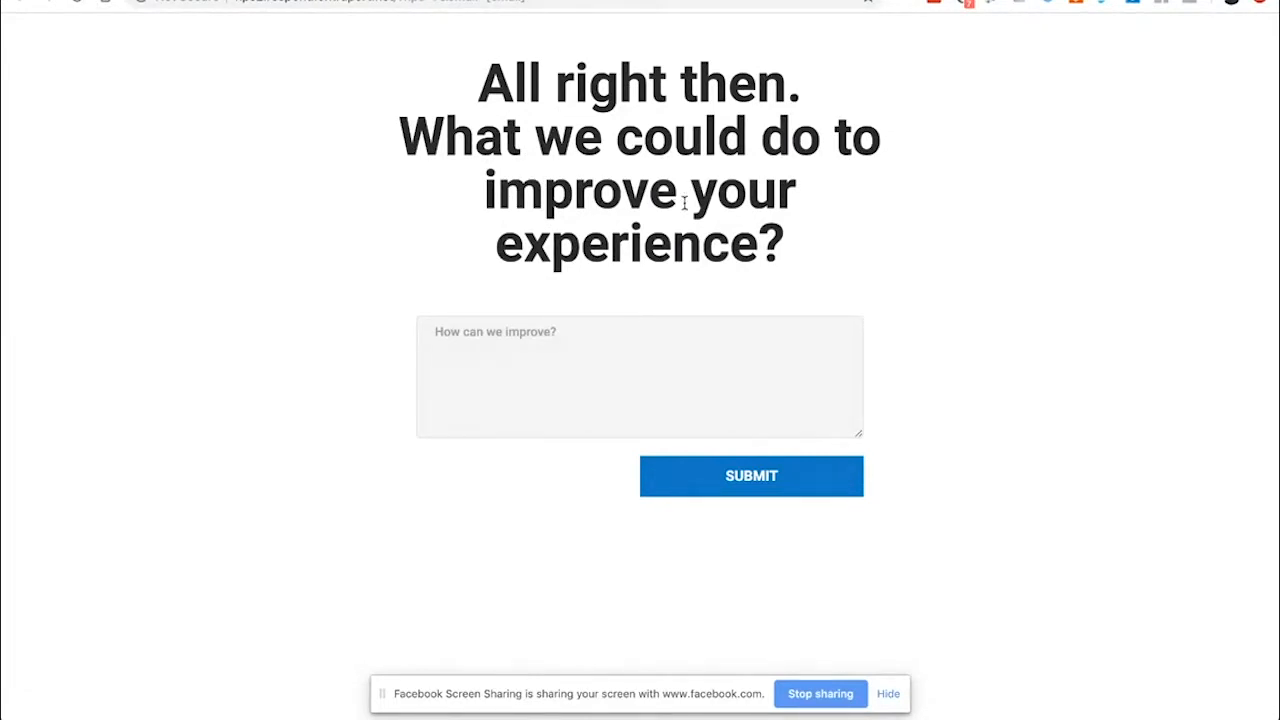
pyautogui.click(422, 332)
pyautogui.click(20, 2)
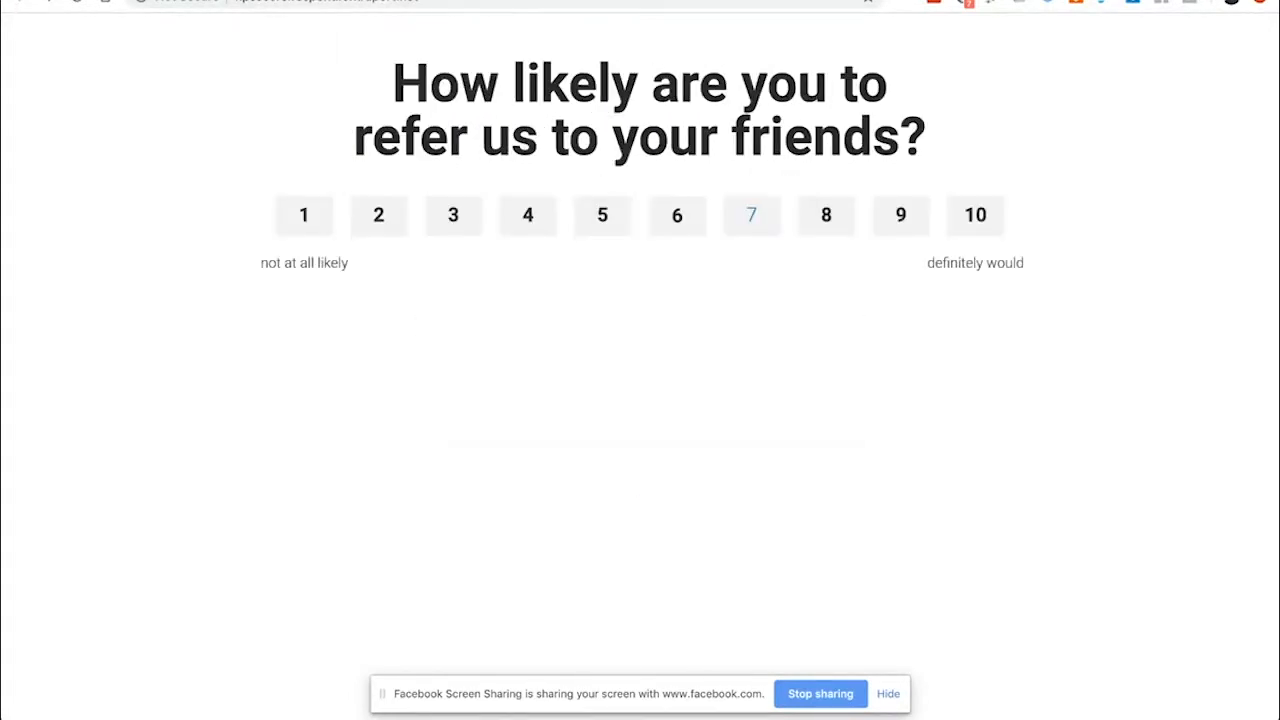
# Rate 1 to preview the detractor 'What happened?' page, then return to the NPS: Neutral editor
pyautogui.click(306, 217)
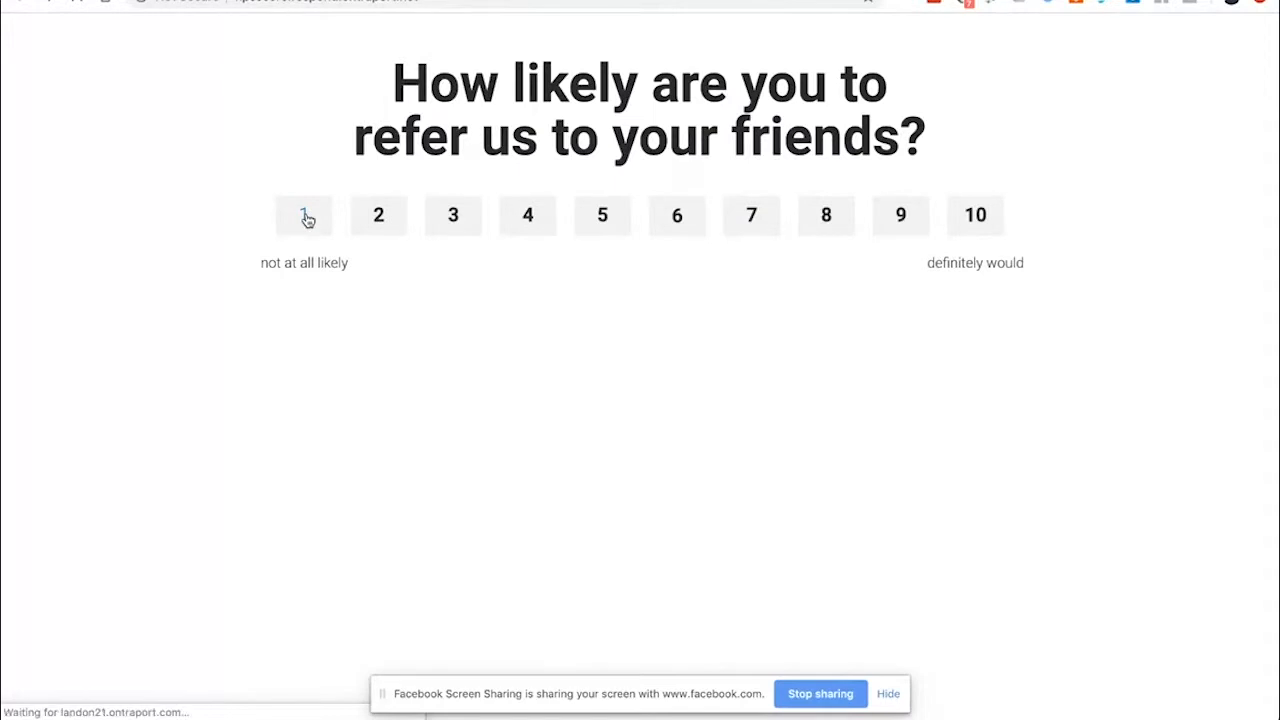
pyautogui.click(437, 278)
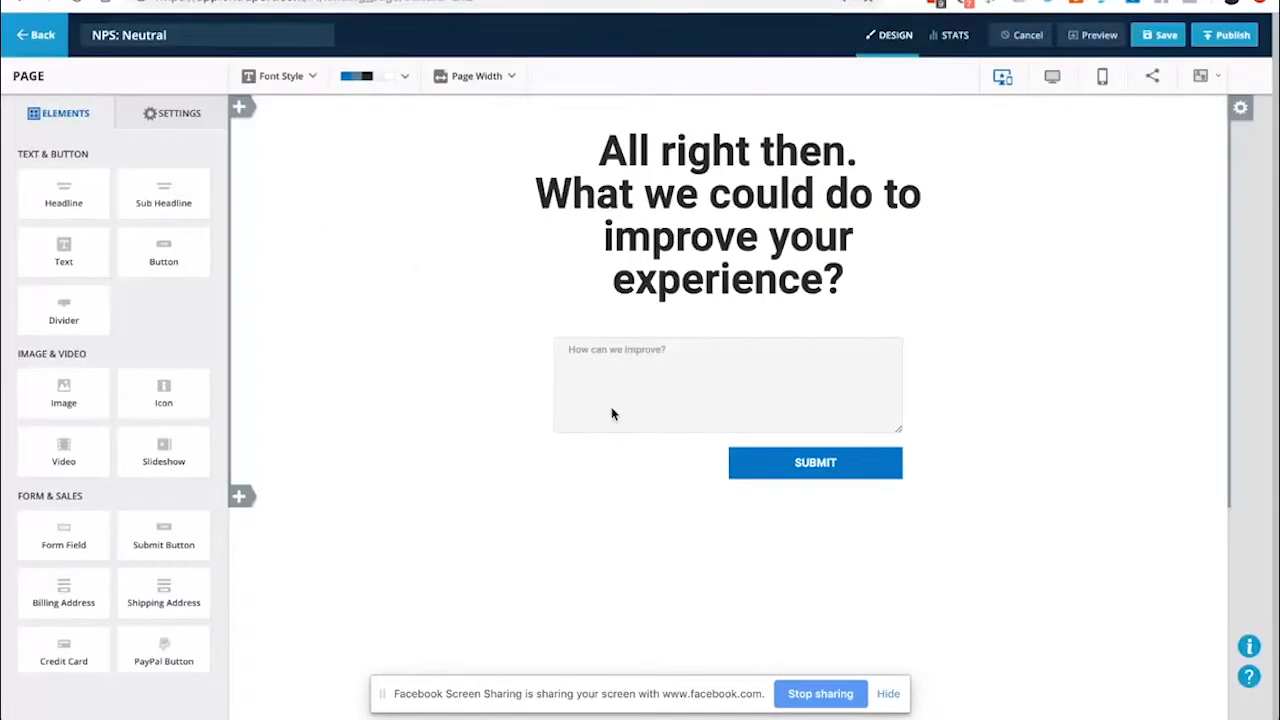
pyautogui.click(648, 390)
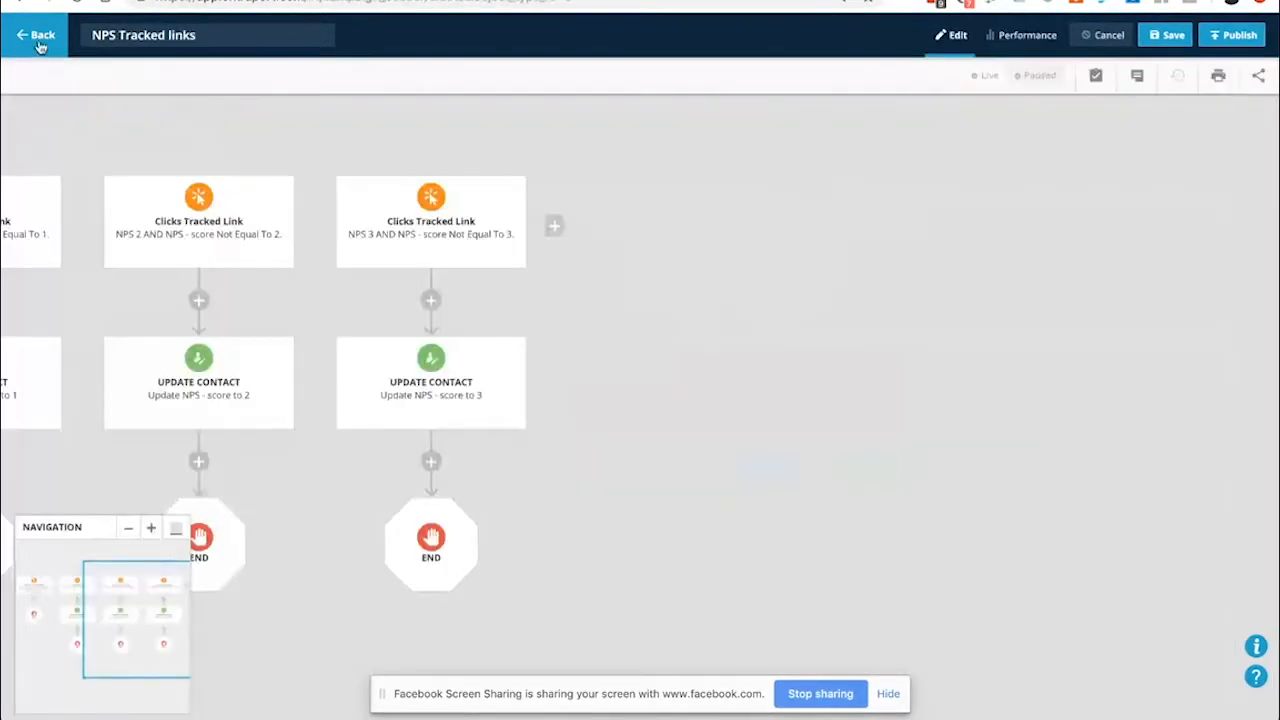
pyautogui.click(38, 40)
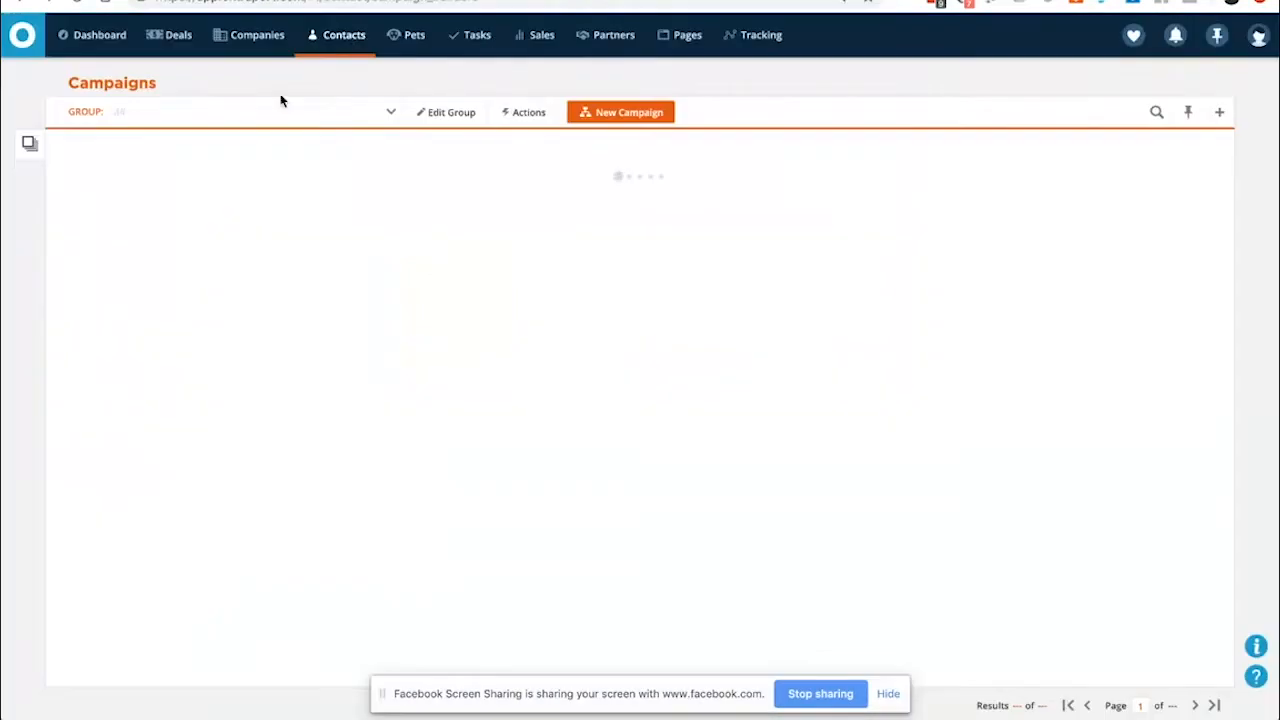
pyautogui.moveTo(343, 45)
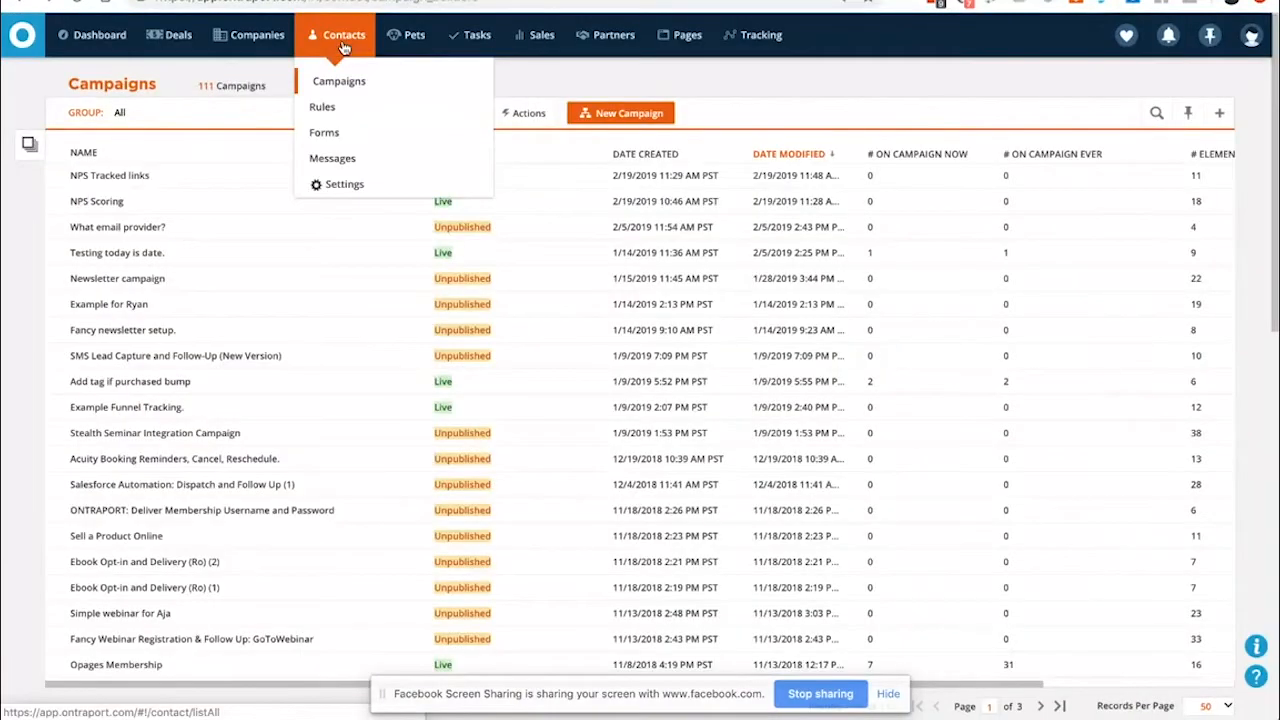
pyautogui.click(340, 181)
pyautogui.click(218, 146)
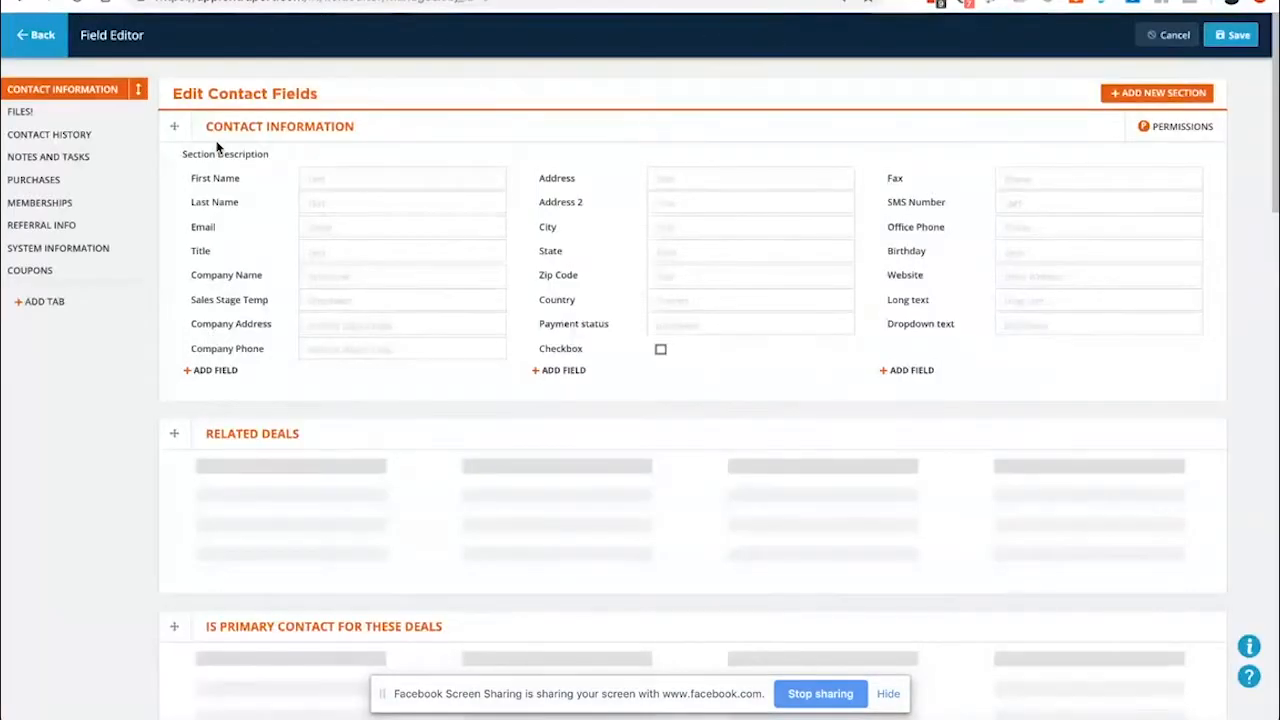
pyautogui.scroll(-3, 228, 490)
pyautogui.scroll(-6, 300, 486)
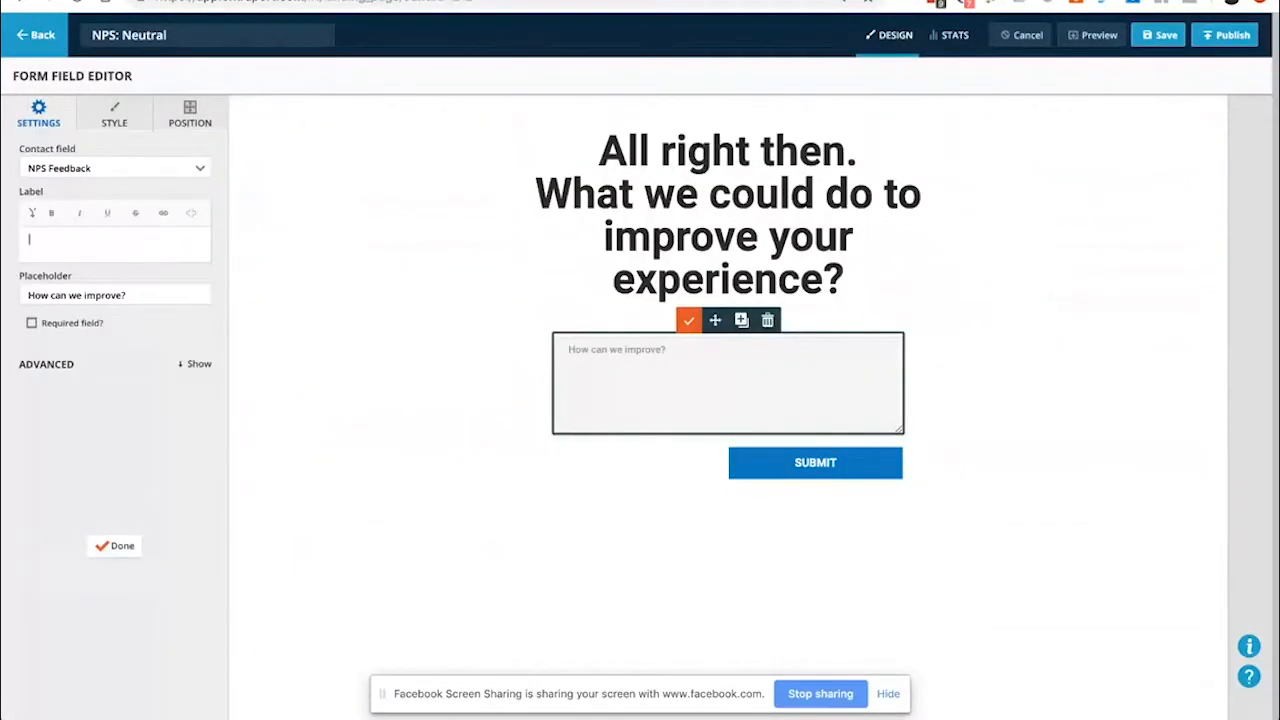
pyautogui.click(592, 1)
pyautogui.click(822, 1)
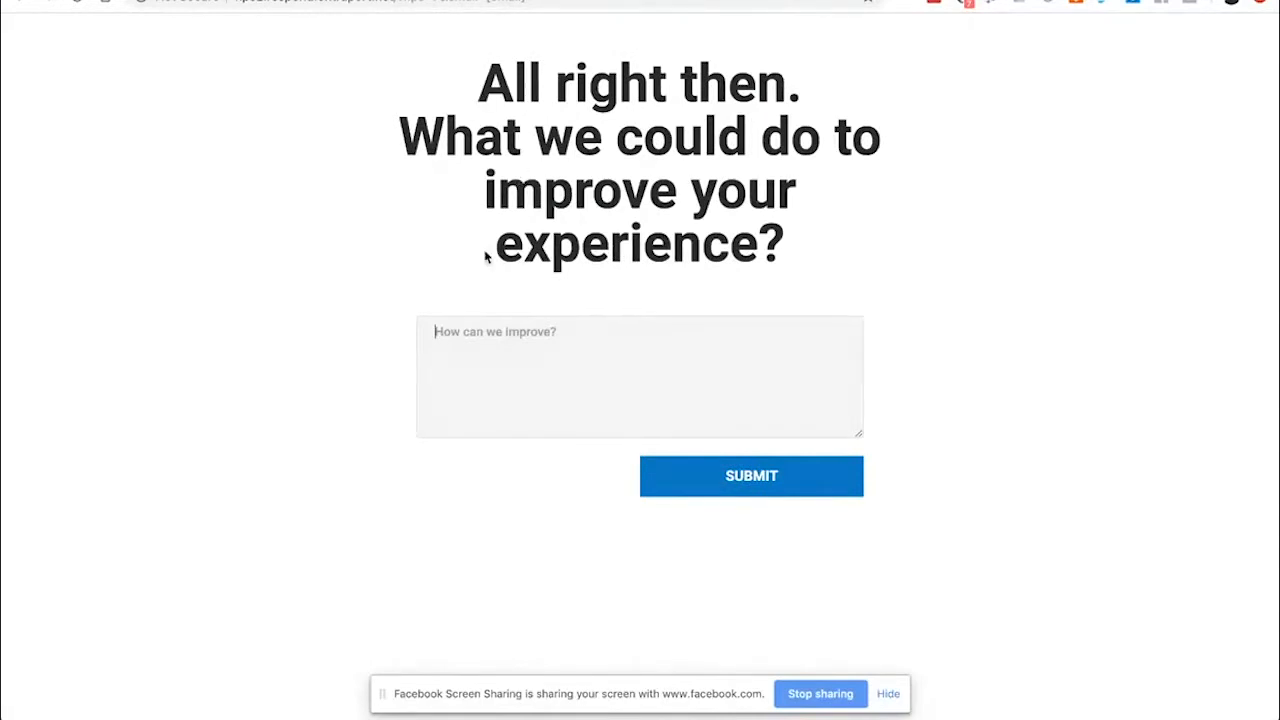
pyautogui.click(472, 351)
pyautogui.hotkey('ctrl', 'Tab')
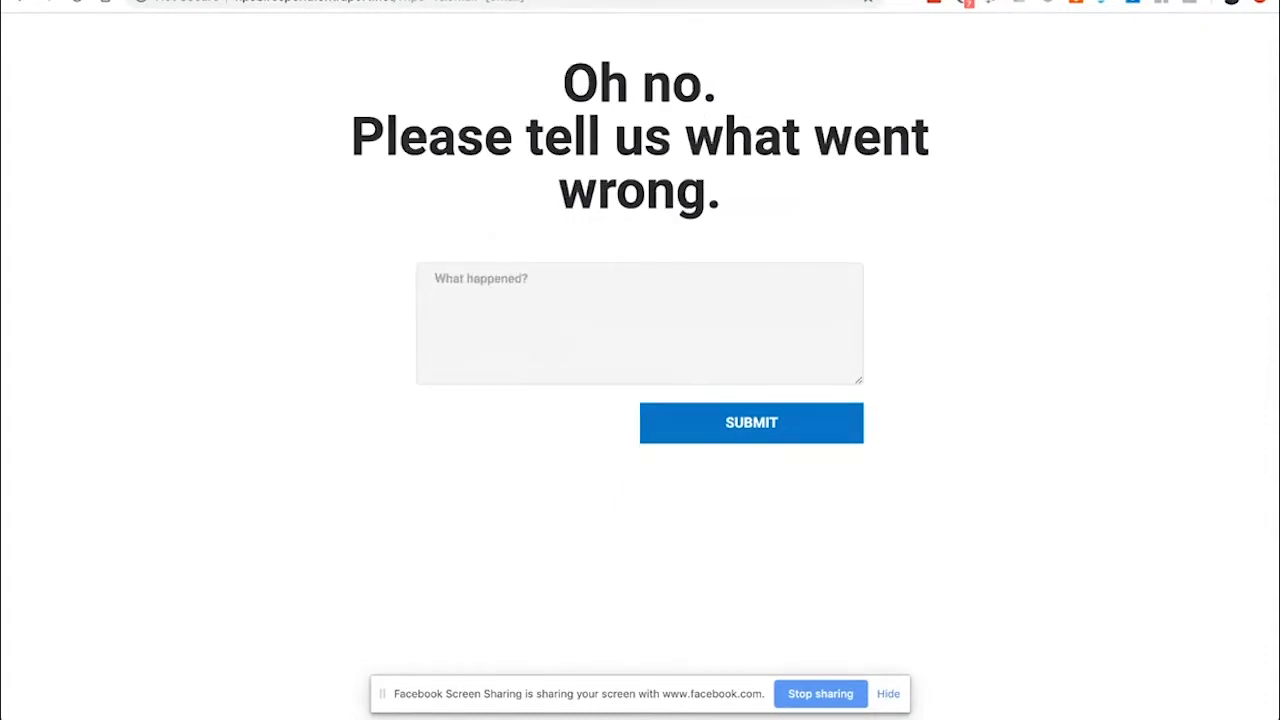
pyautogui.click(408, 1)
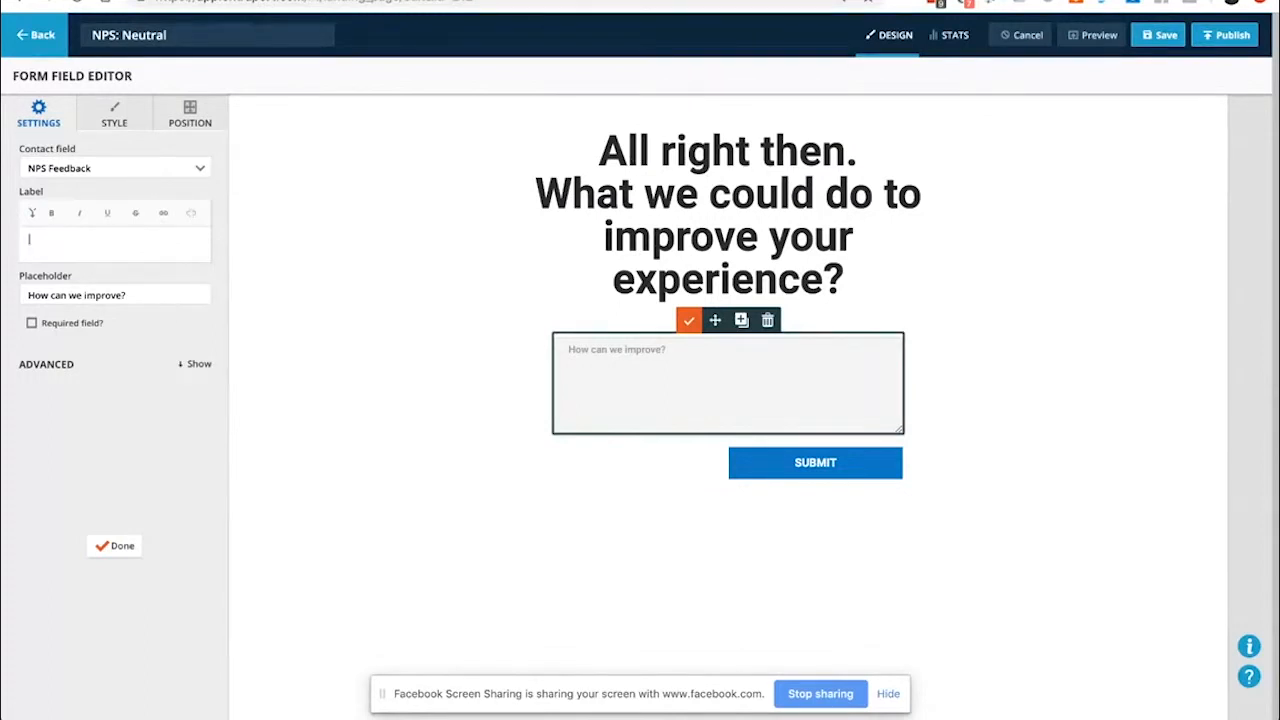
pyautogui.click(582, 1)
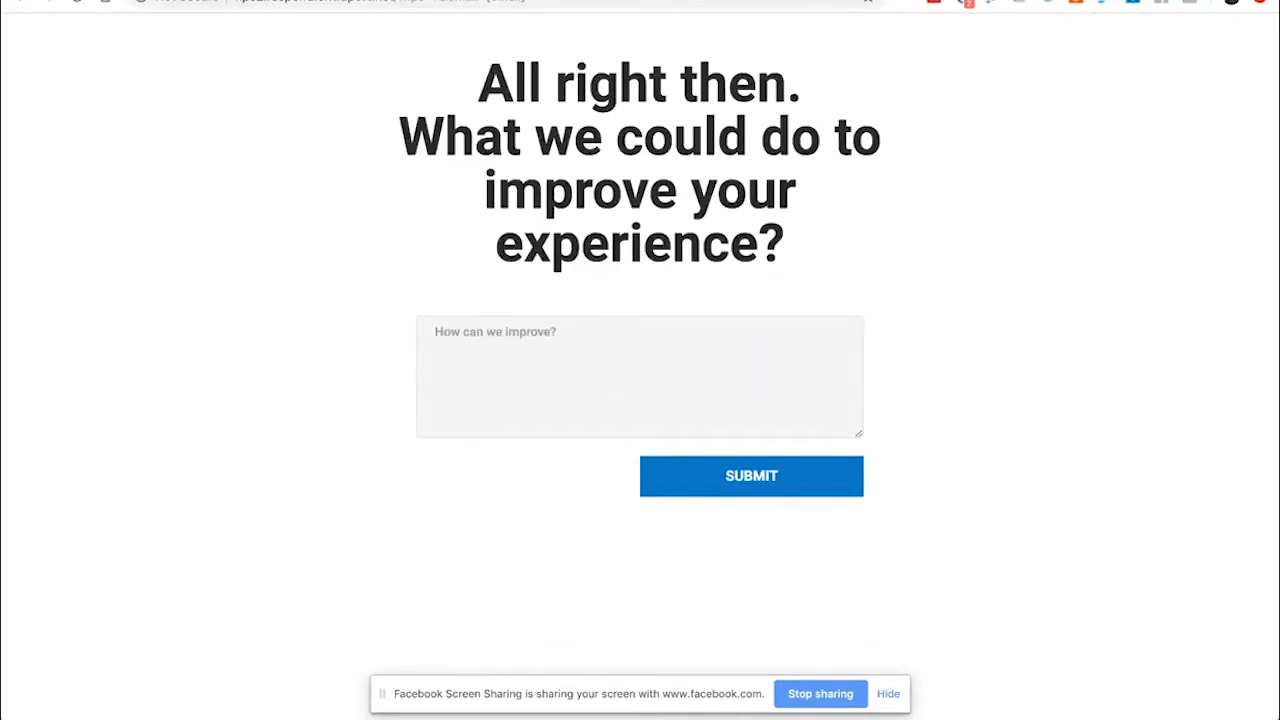
pyautogui.click(66, 1)
pyautogui.click(24, 1)
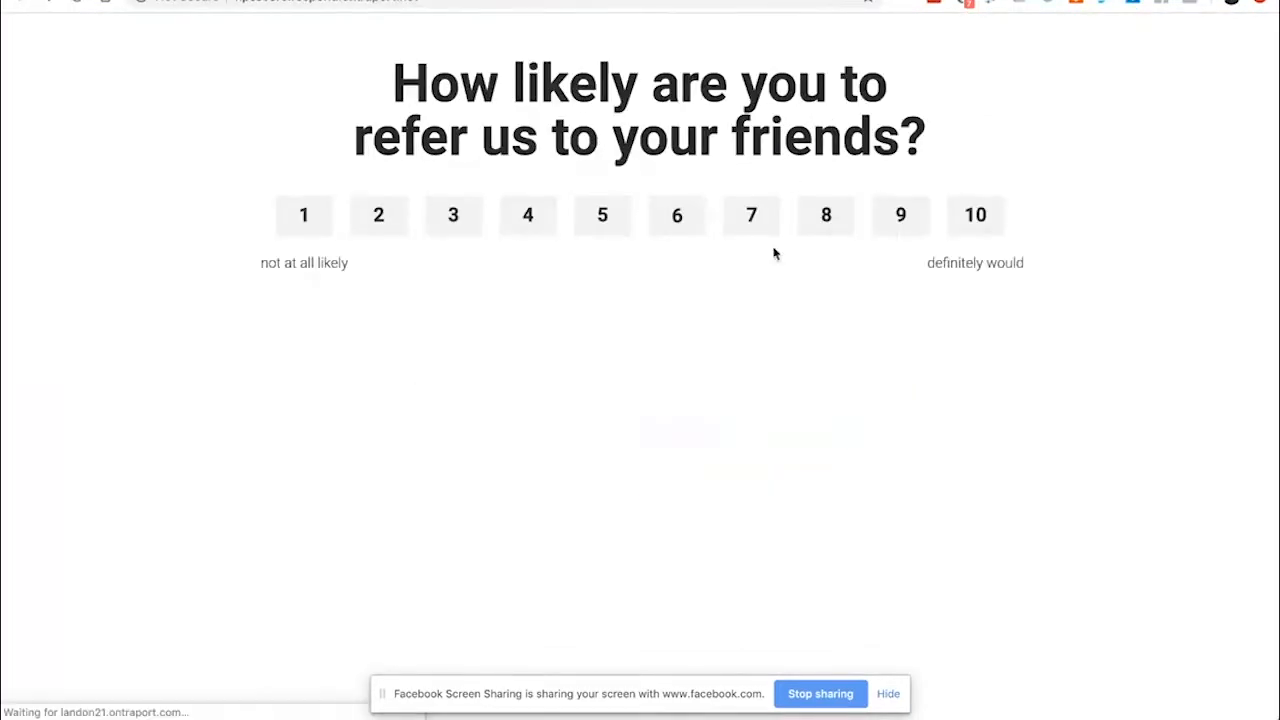
pyautogui.click(304, 218)
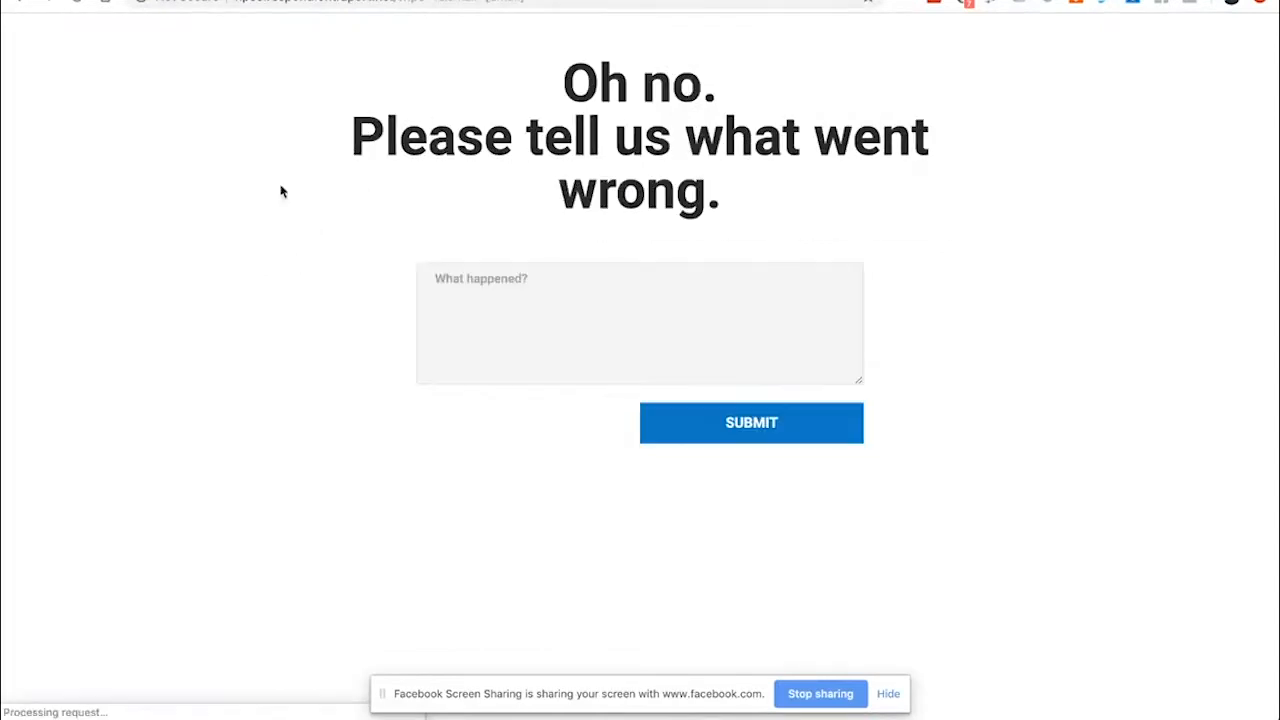
pyautogui.click(22, 1)
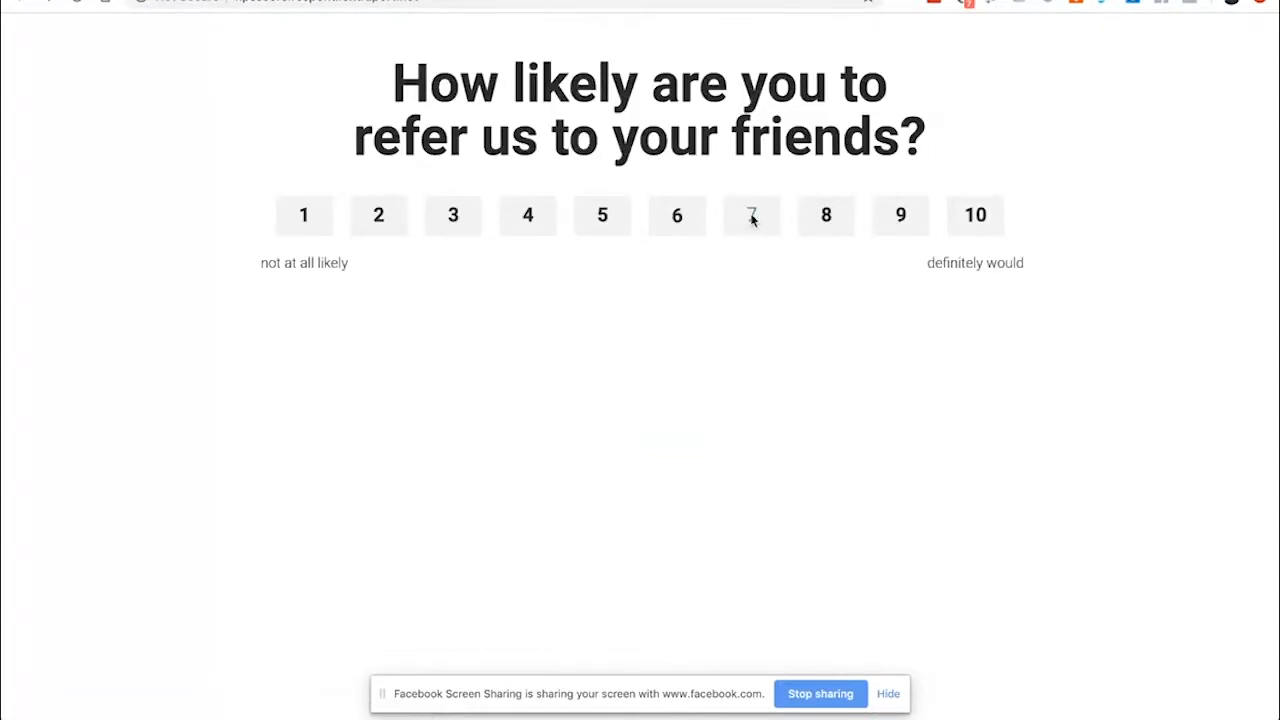
pyautogui.click(752, 218)
pyautogui.click(22, 1)
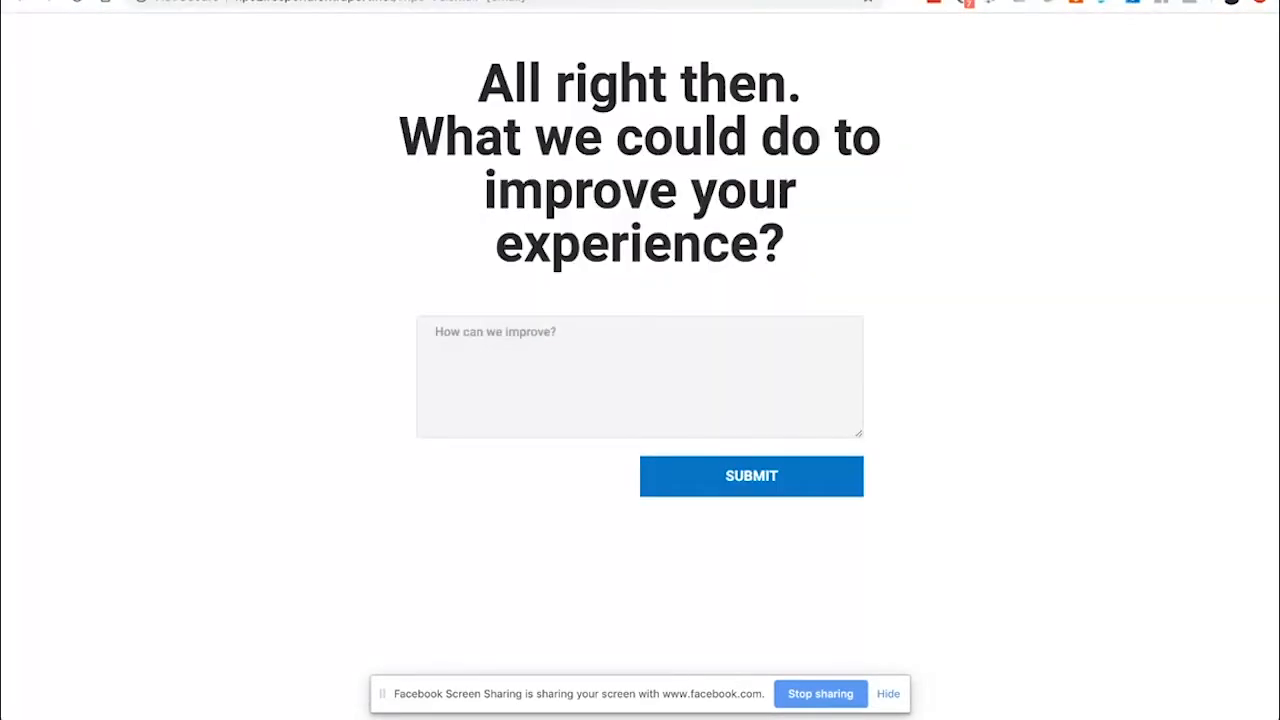
pyautogui.moveTo(401, 1); pyautogui.dragTo(554, 4)
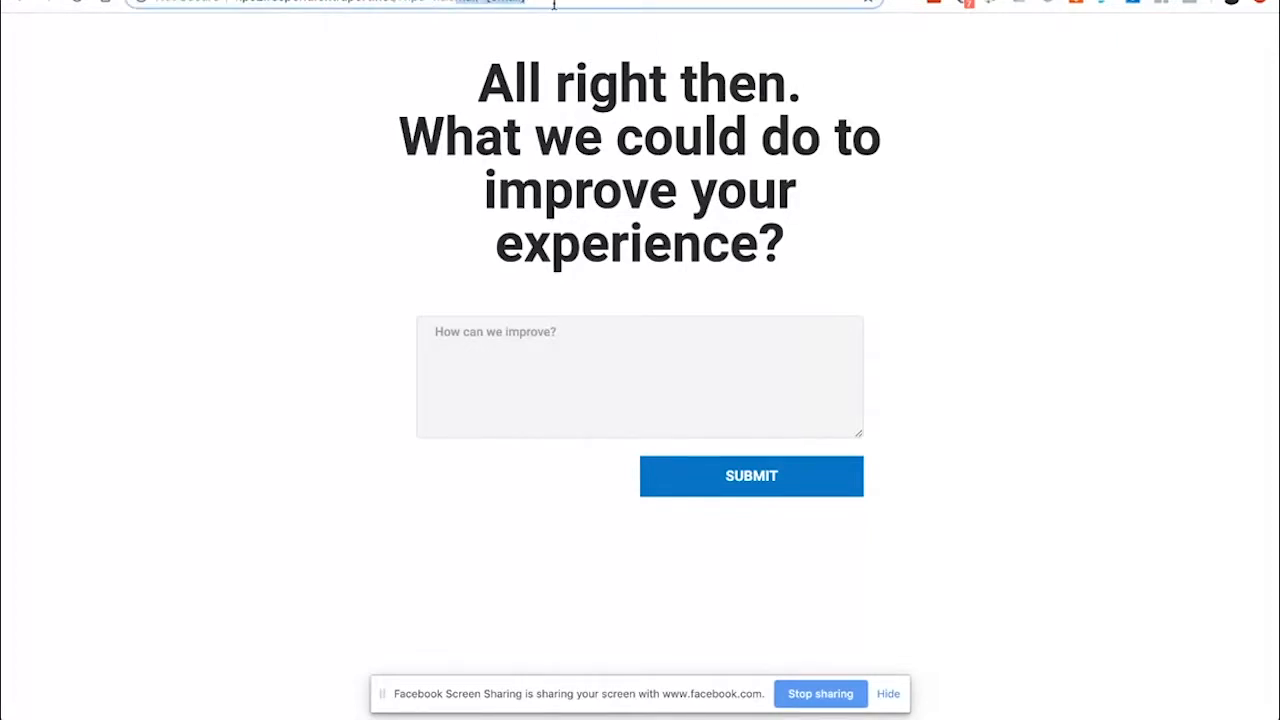
pyautogui.click(554, 4)
pyautogui.click(20, 1)
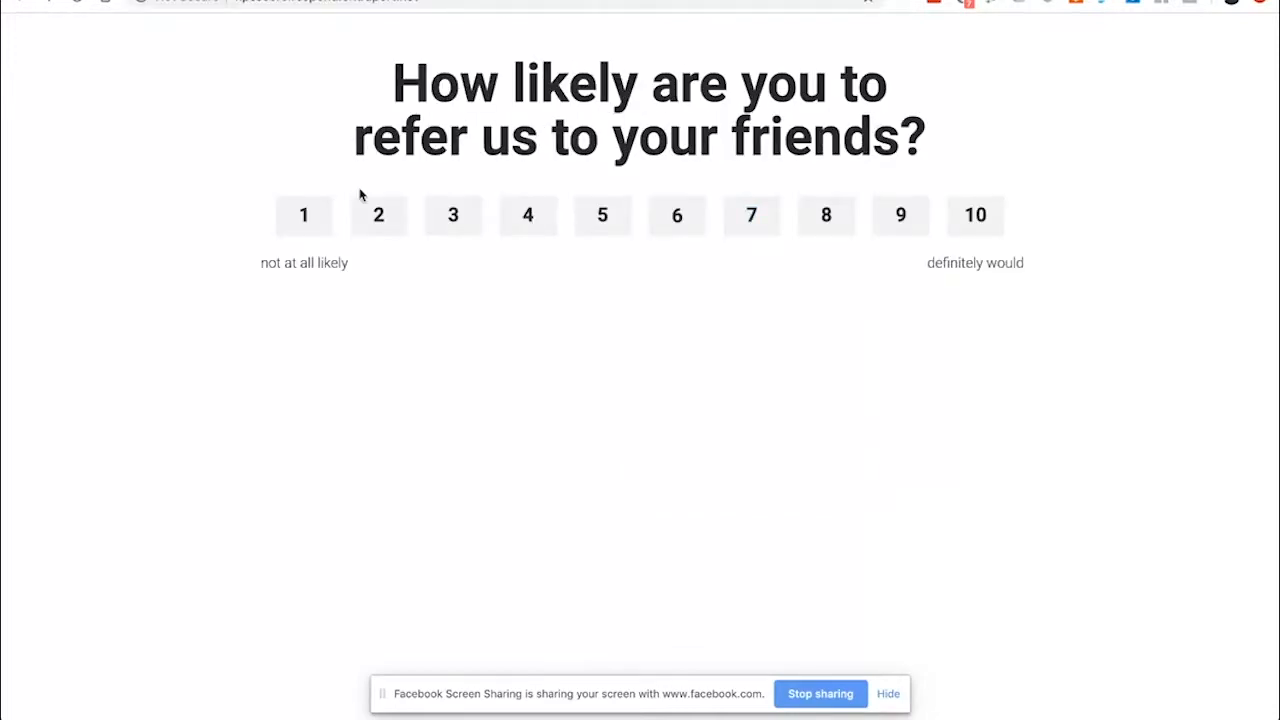
pyautogui.click(692, 1)
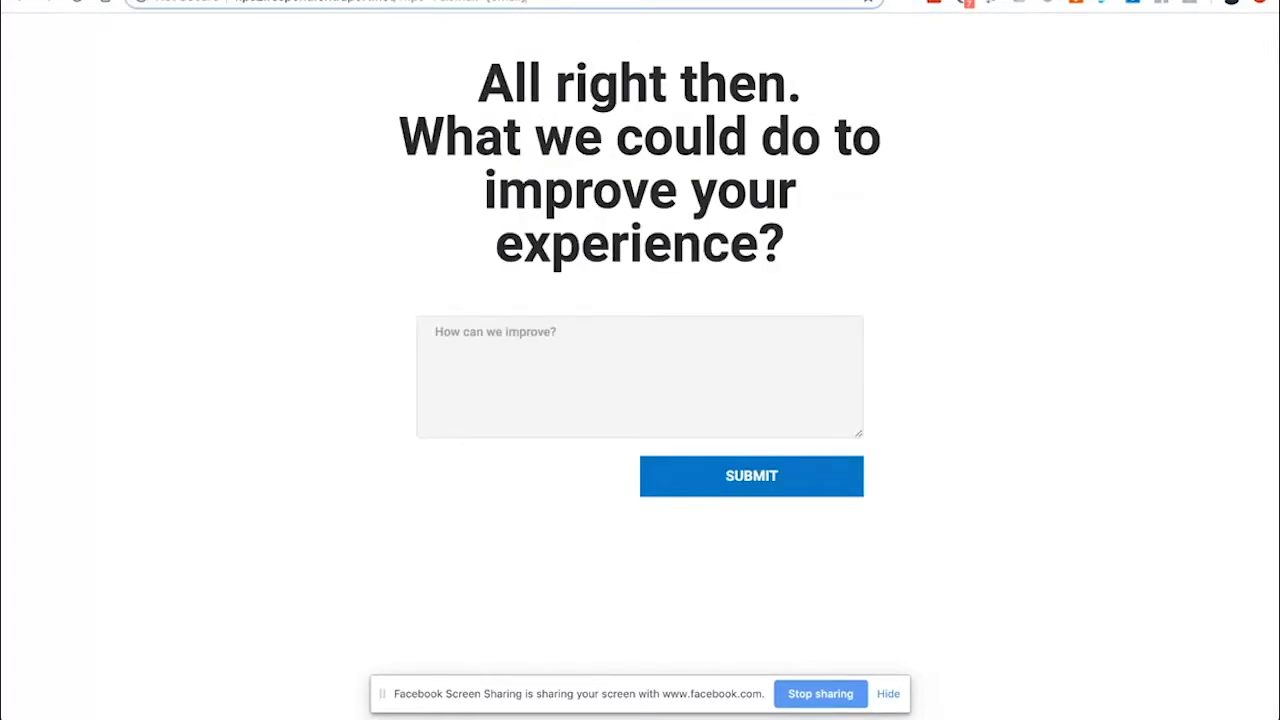
pyautogui.hotkey('ctrl', 'shift', 'Tab')
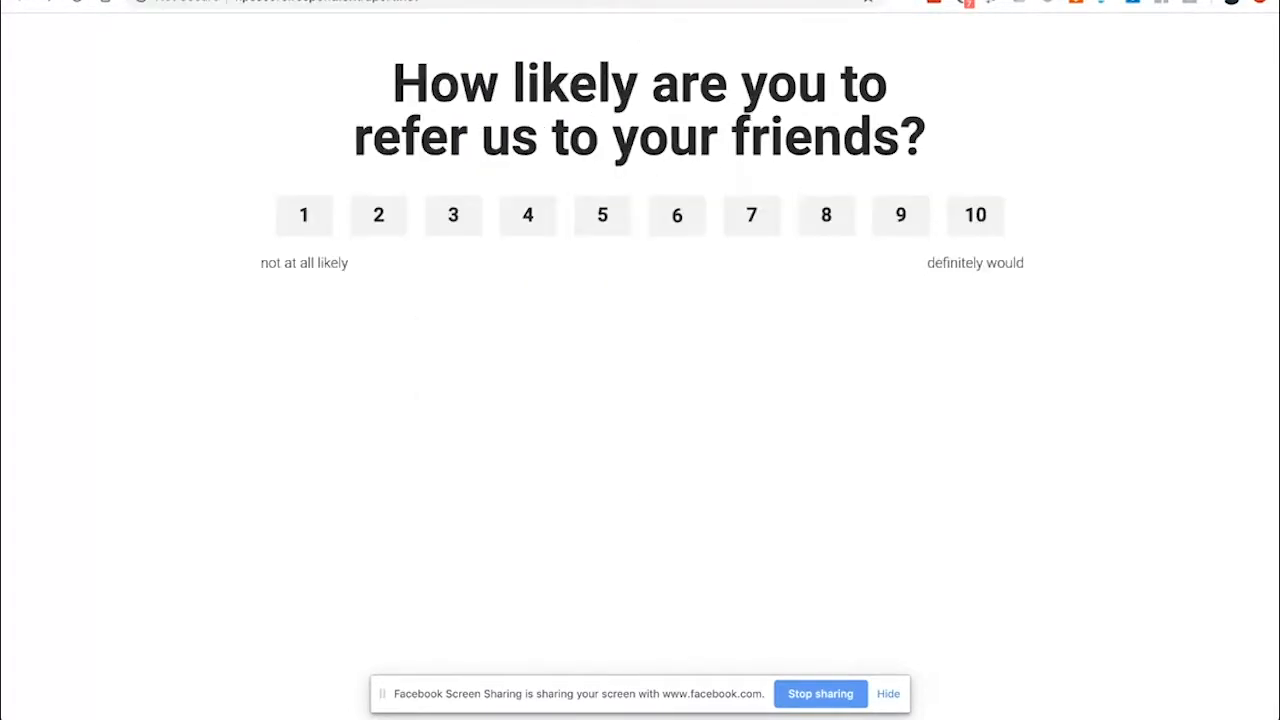
pyautogui.hotkey('ctrl', 'shift', 'Tab')
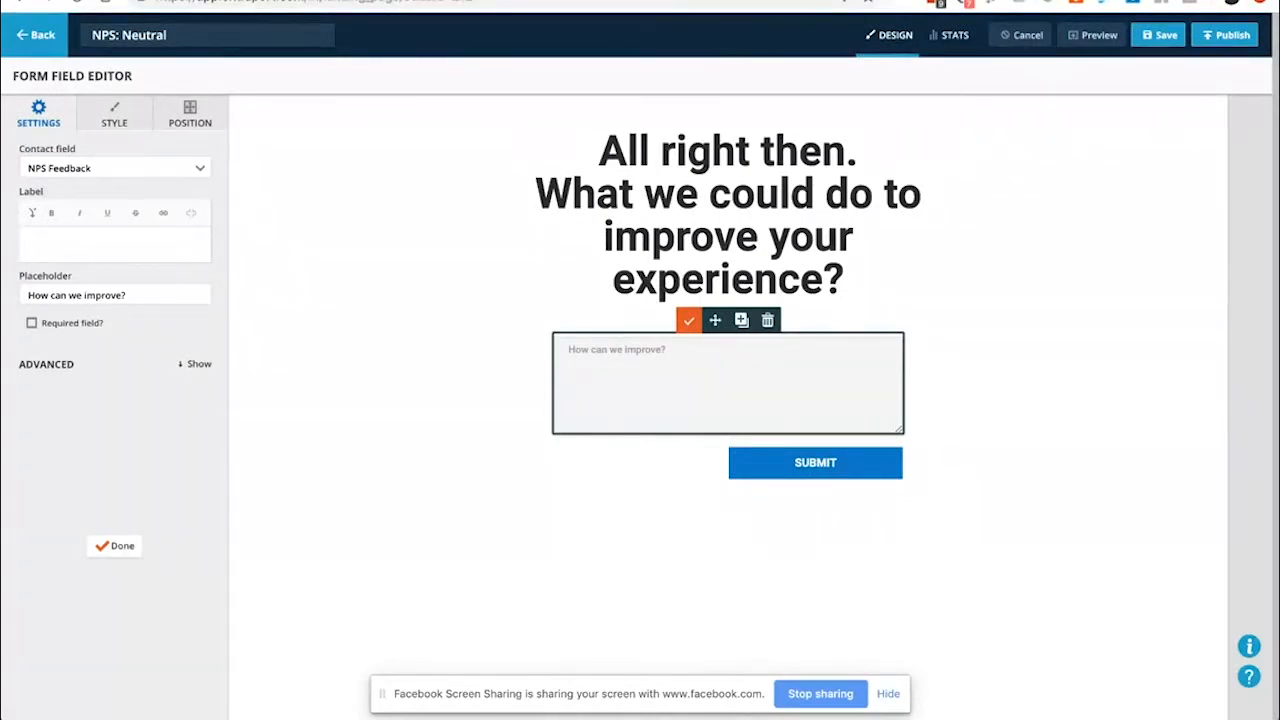
# Leave the NPS: Neutral editor without saving and open NPS Page 1 from Landing Pages
pyautogui.click(38, 40)
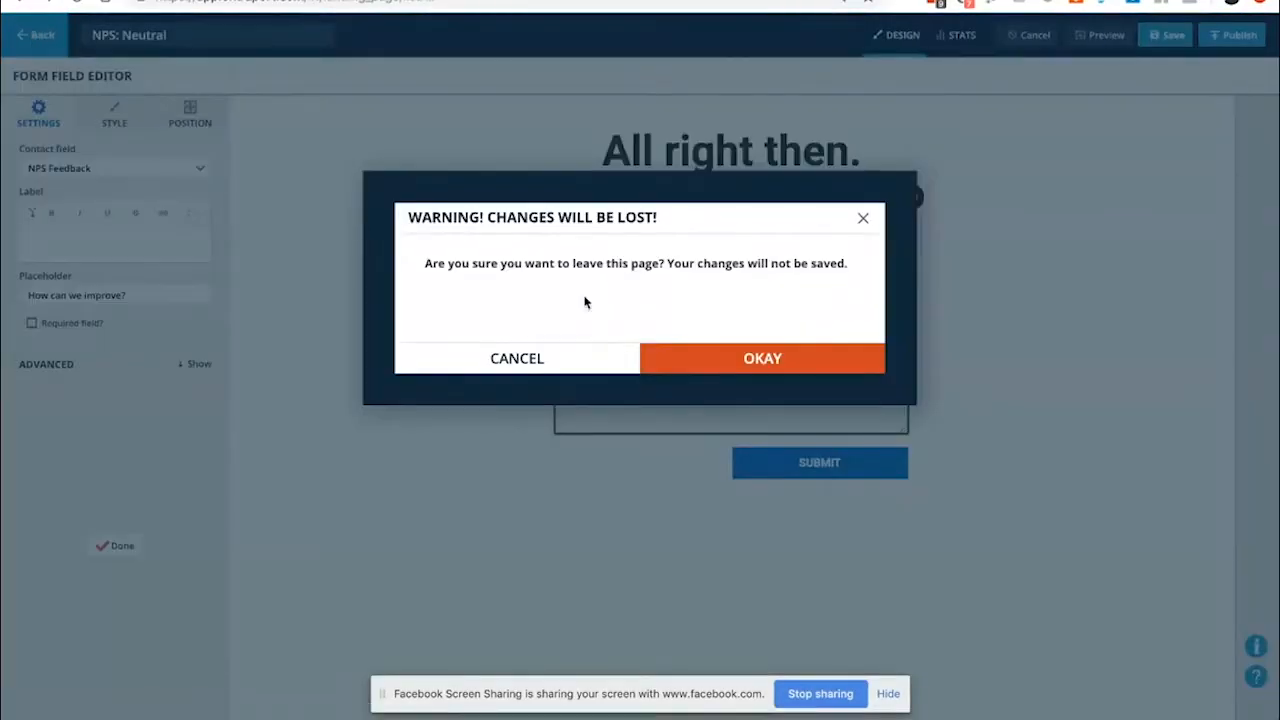
pyautogui.click(721, 354)
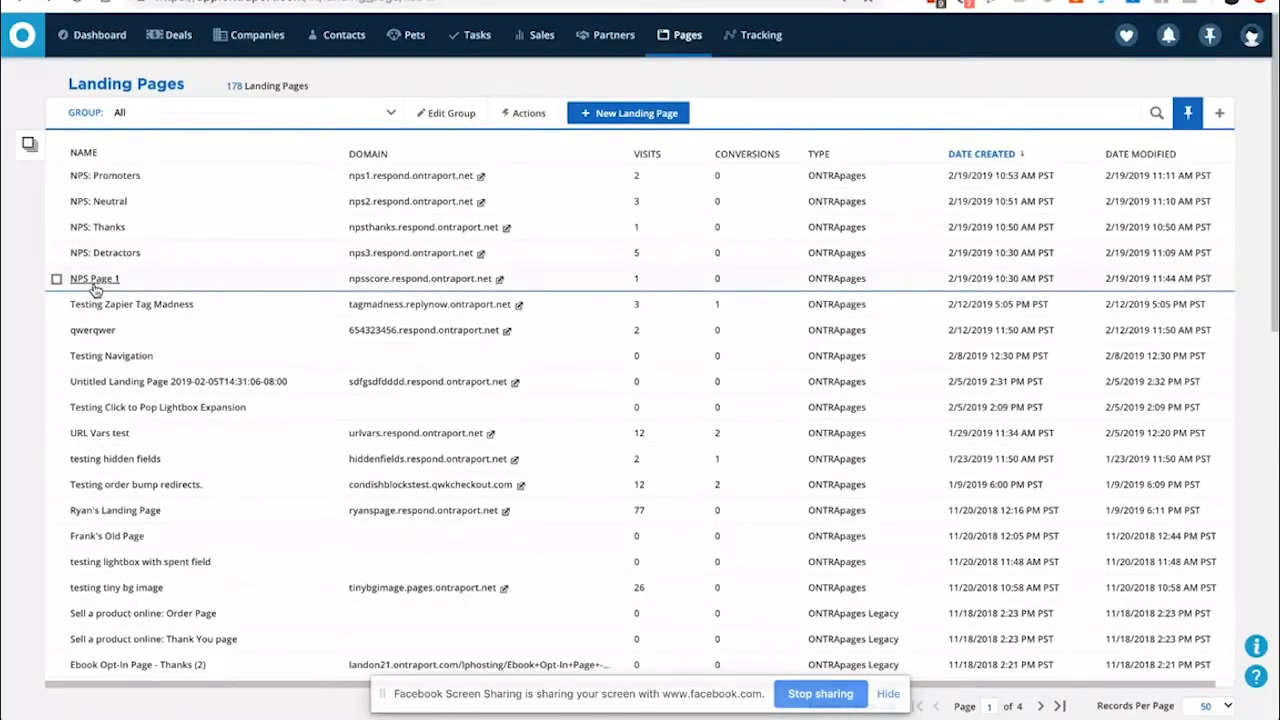
pyautogui.click(95, 283)
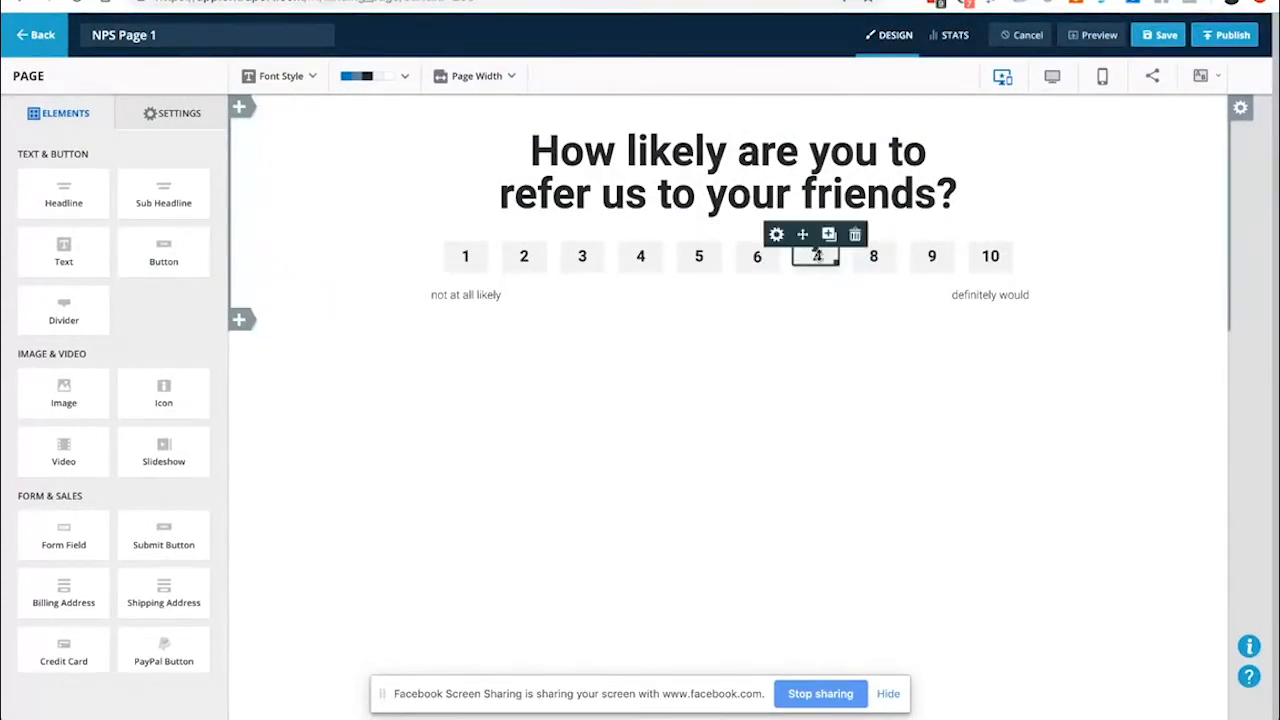
# Link the 7 box to the NPS 7 tracked link in the same window, save, and view live
pyautogui.doubleClick(816, 258)
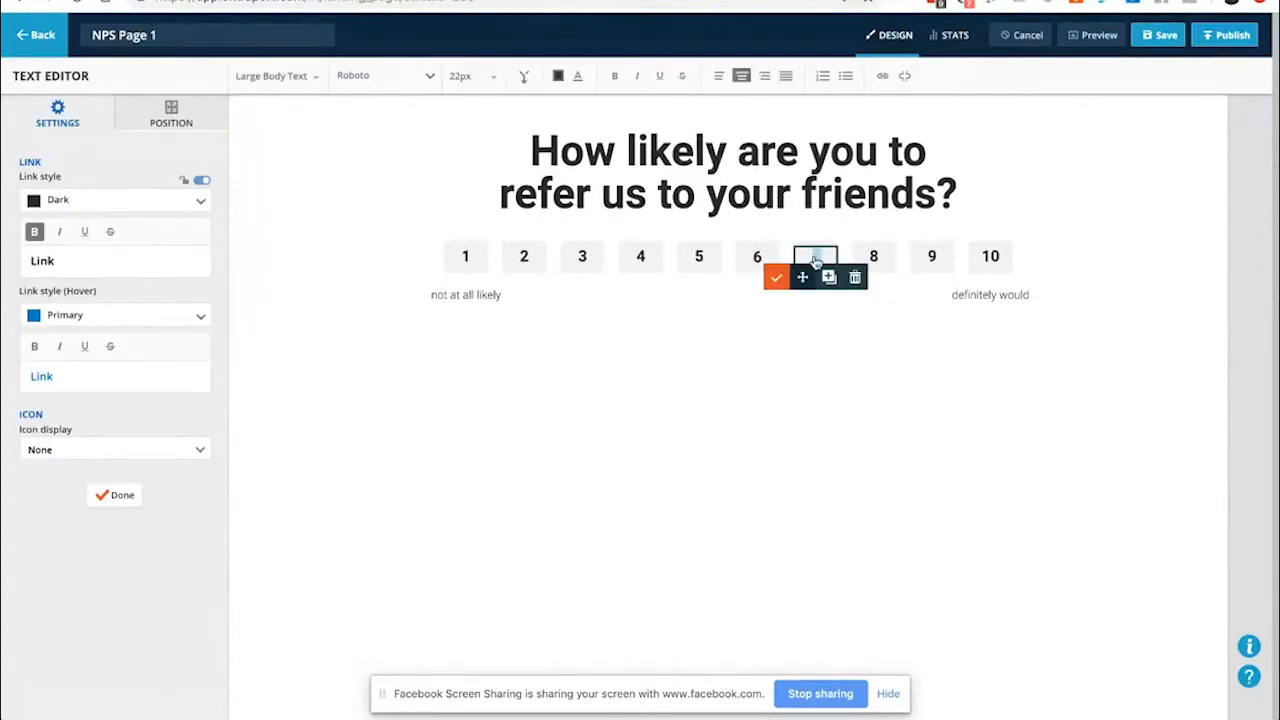
pyautogui.click(882, 76)
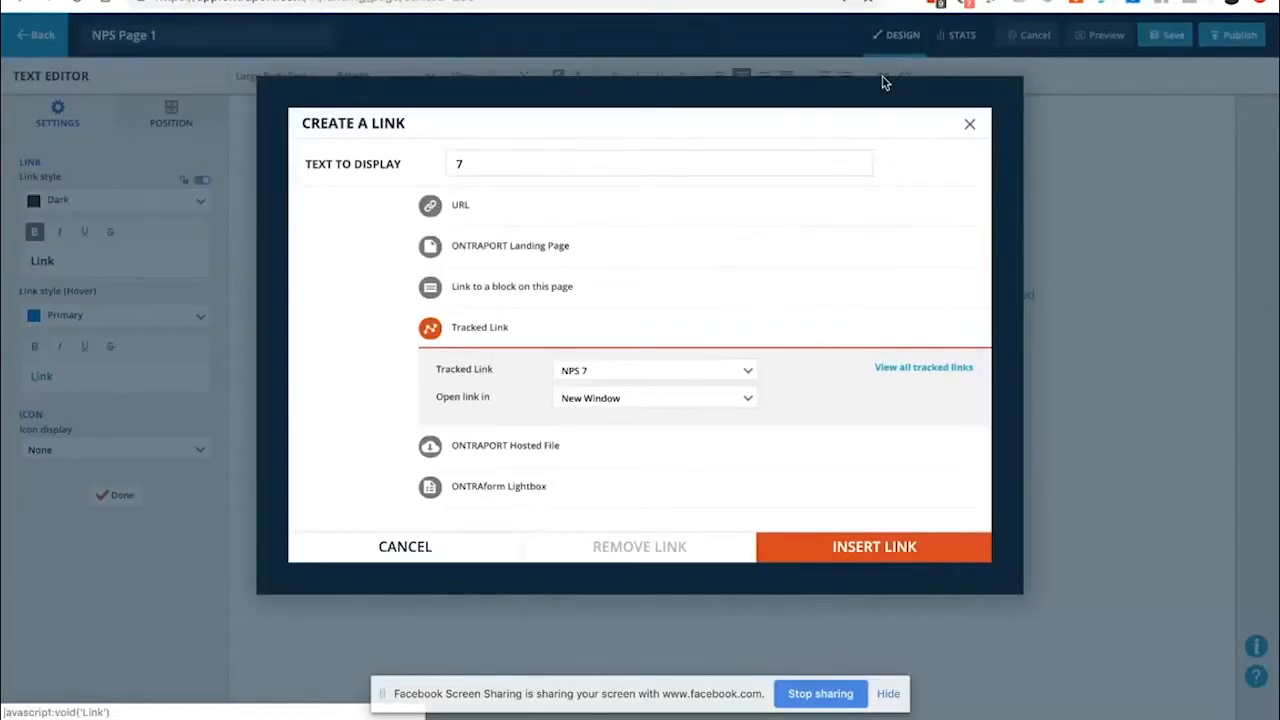
pyautogui.click(617, 402)
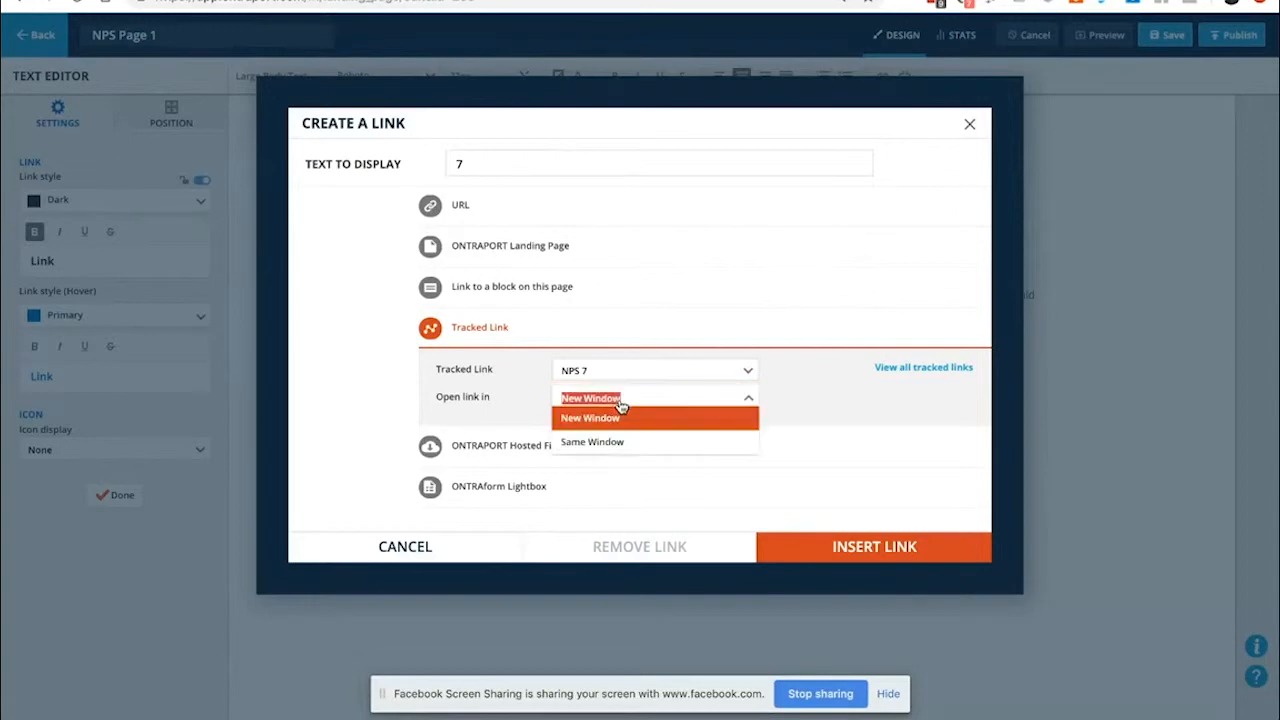
pyautogui.click(620, 442)
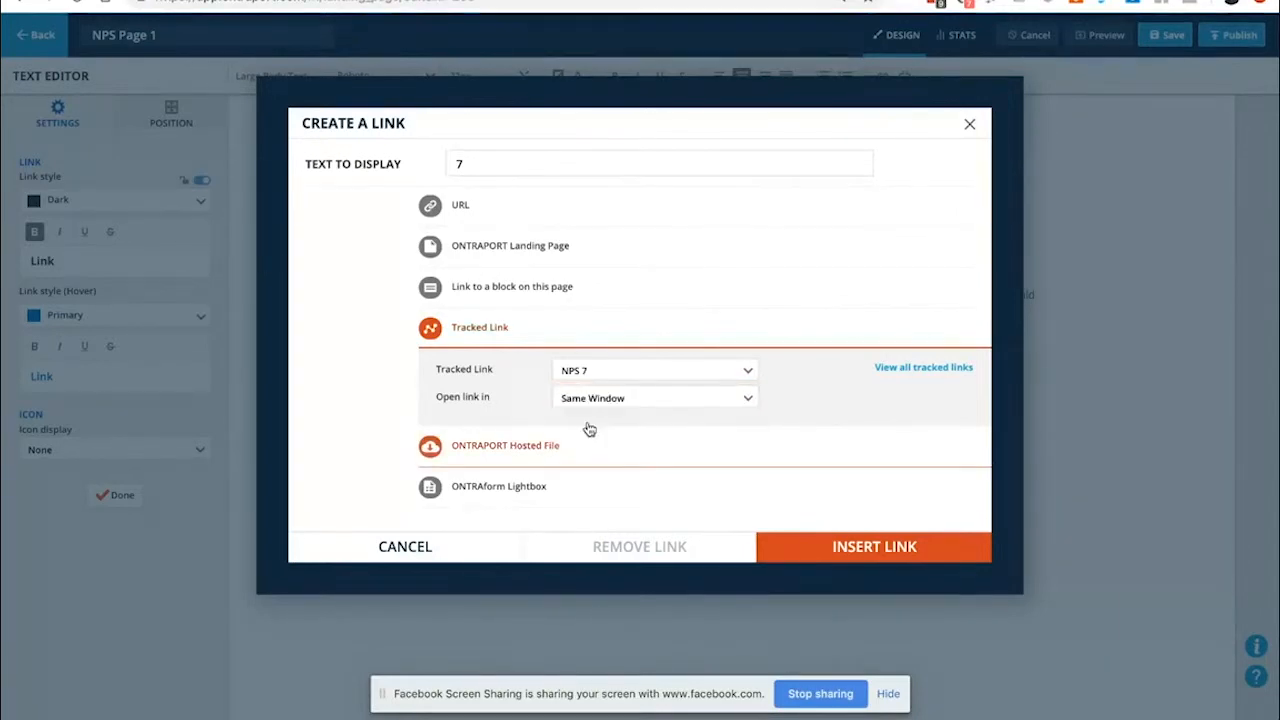
pyautogui.click(840, 550)
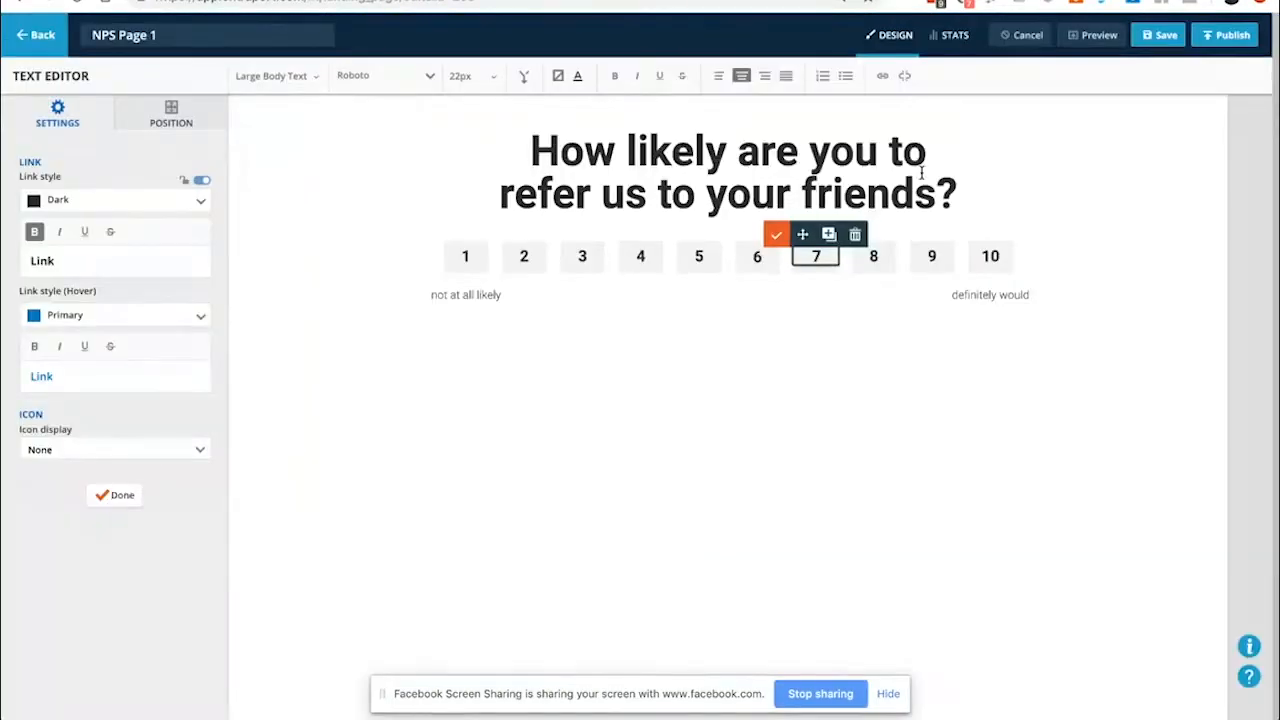
pyautogui.click(1160, 35)
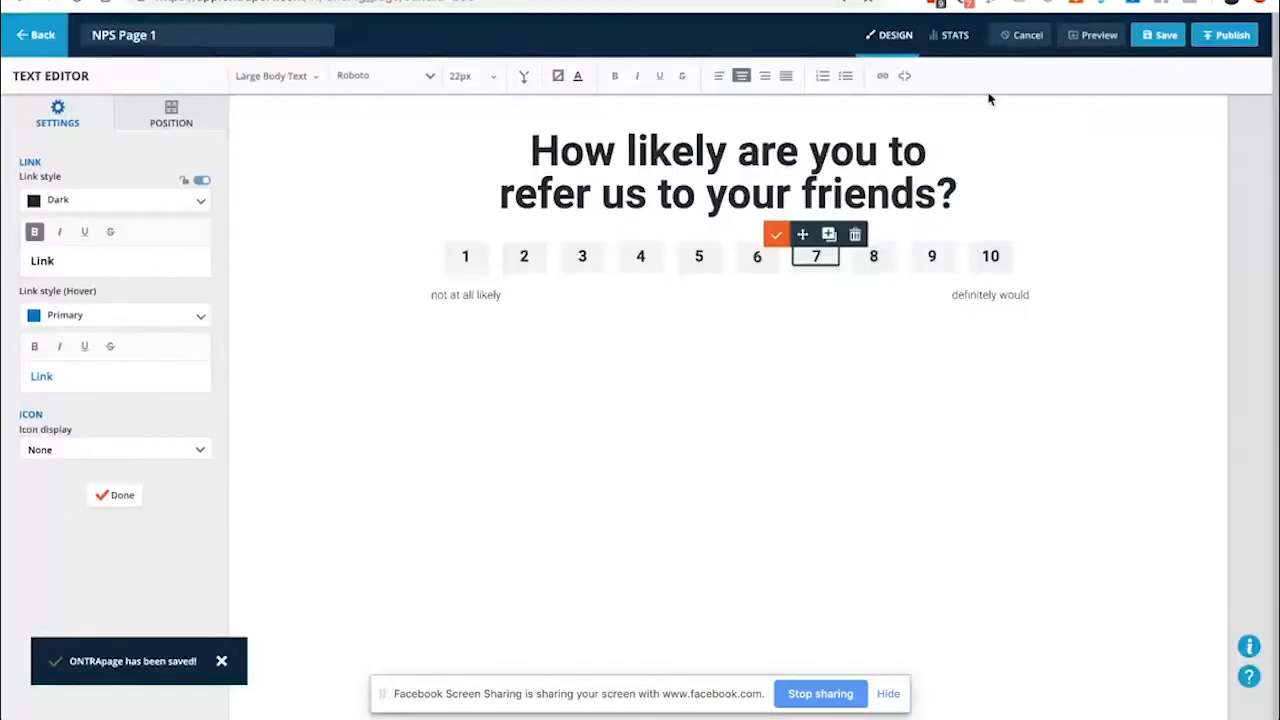
pyautogui.click(640, 1)
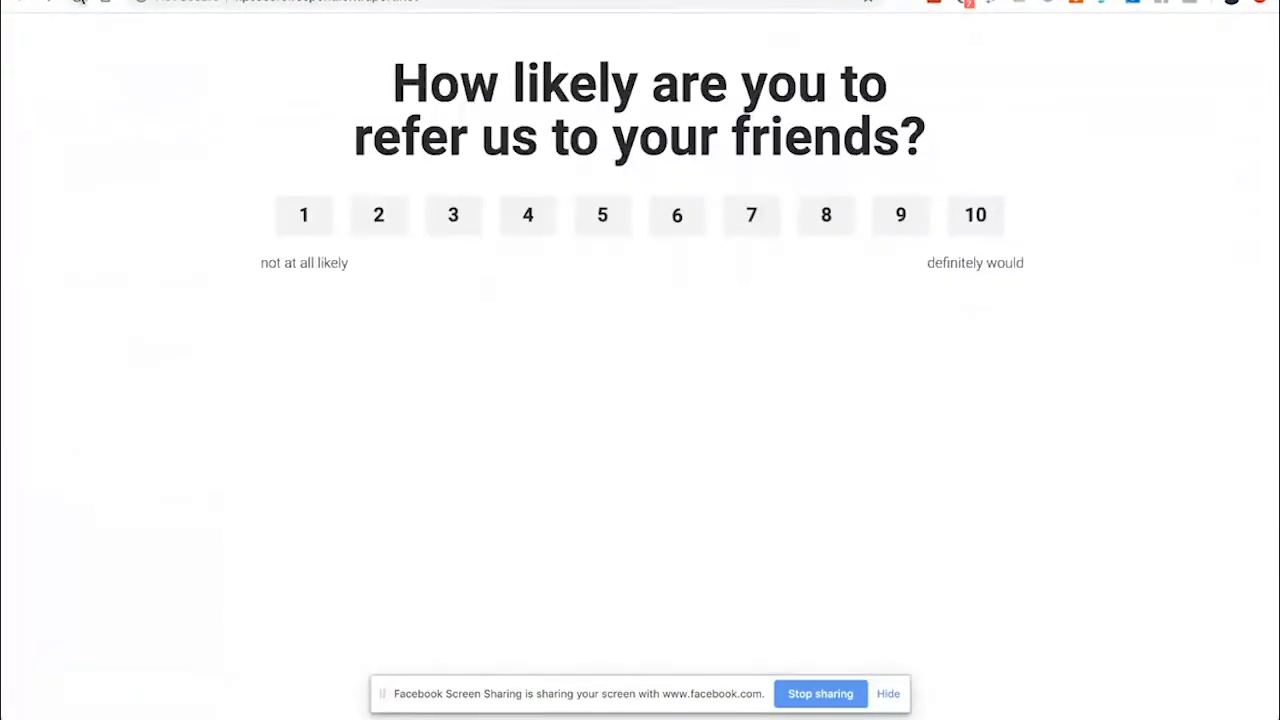
# On the reloaded live survey, rate 7 to see the improvement question, then rate 9 for testimonials
pyautogui.click(78, 1)
pyautogui.click(750, 215)
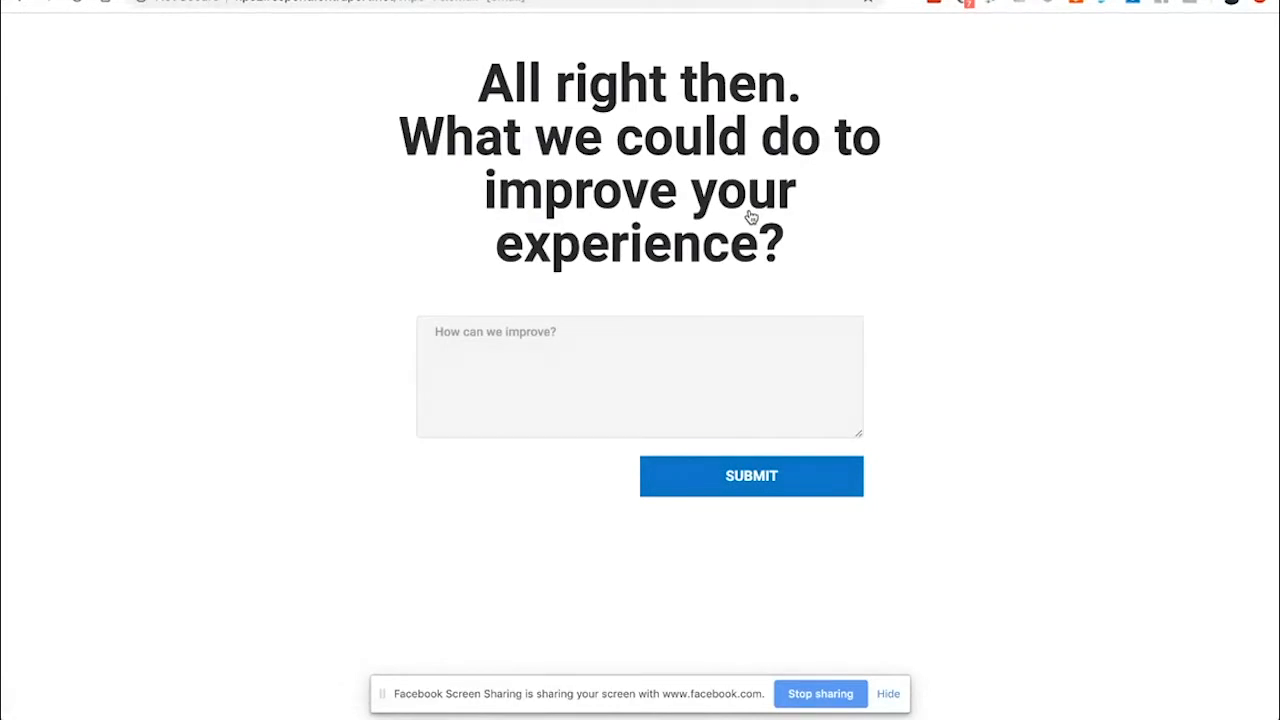
pyautogui.click(20, 3)
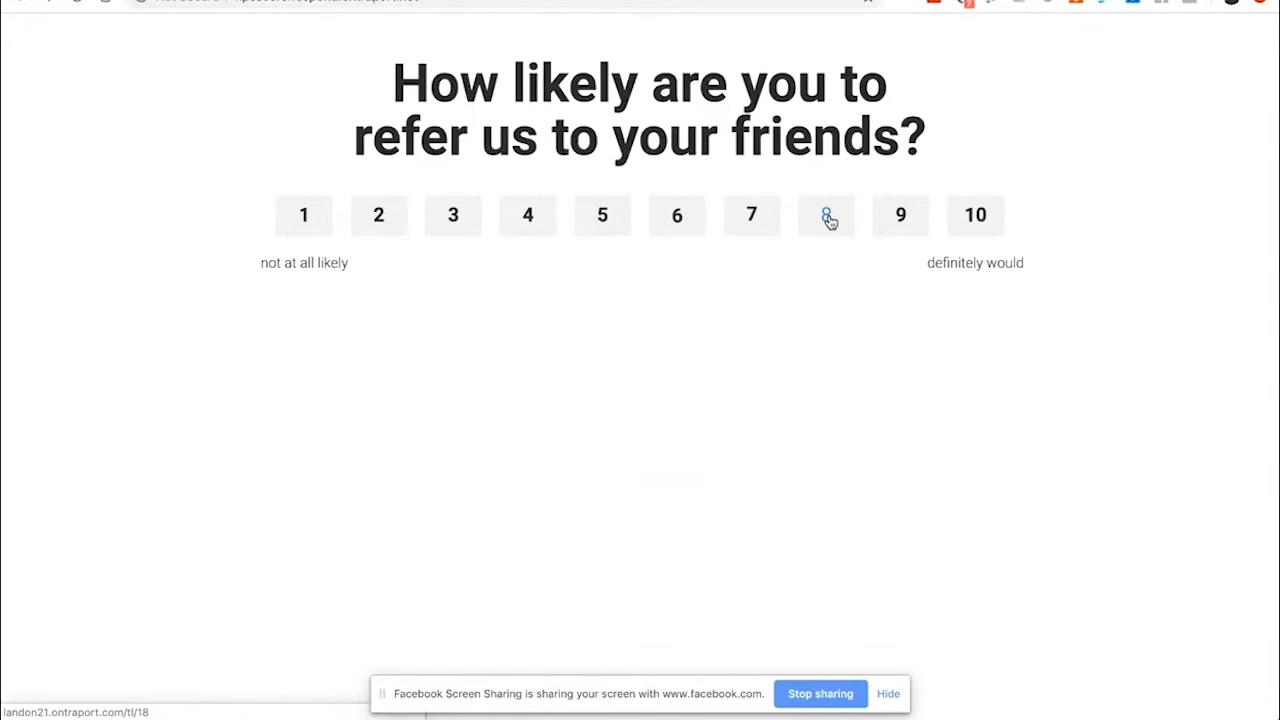
pyautogui.click(904, 220)
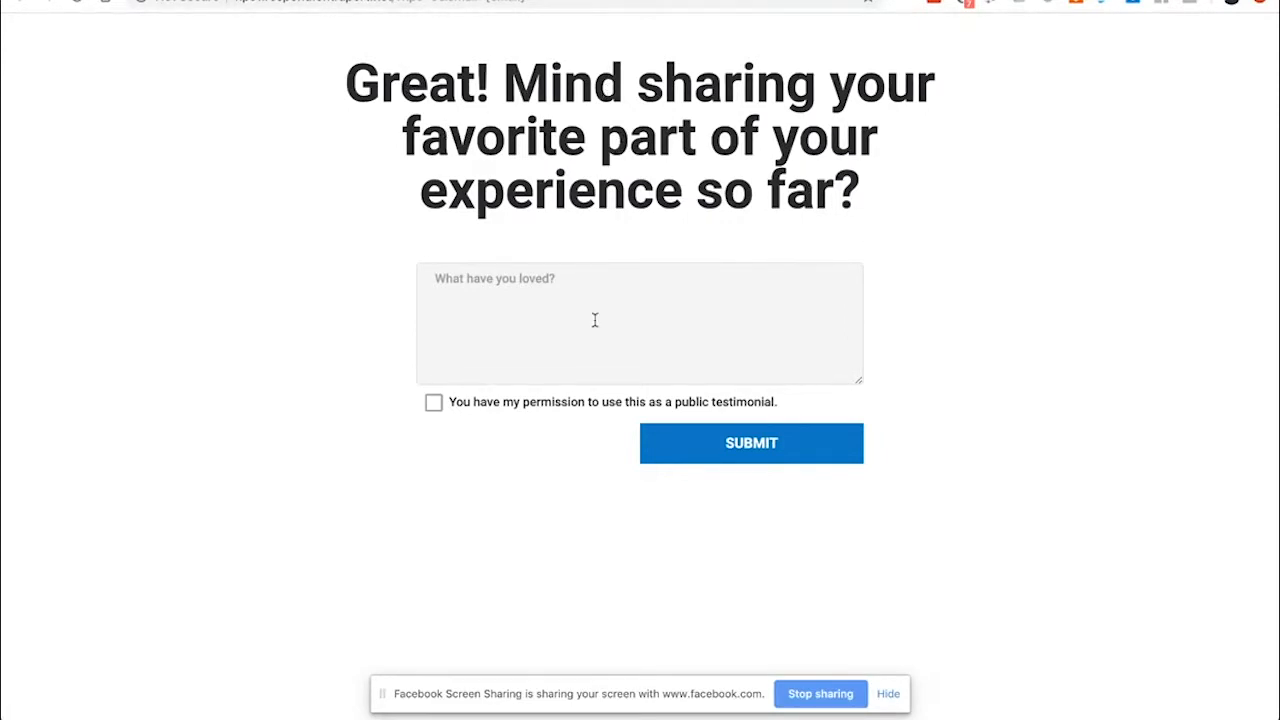
pyautogui.click(483, 300)
# Submit the permitted testimonial 'Well, just everything is awesome.' with the contact's e-mail in the URL, then go back
pyautogui.click(433, 403)
pyautogui.write('W')
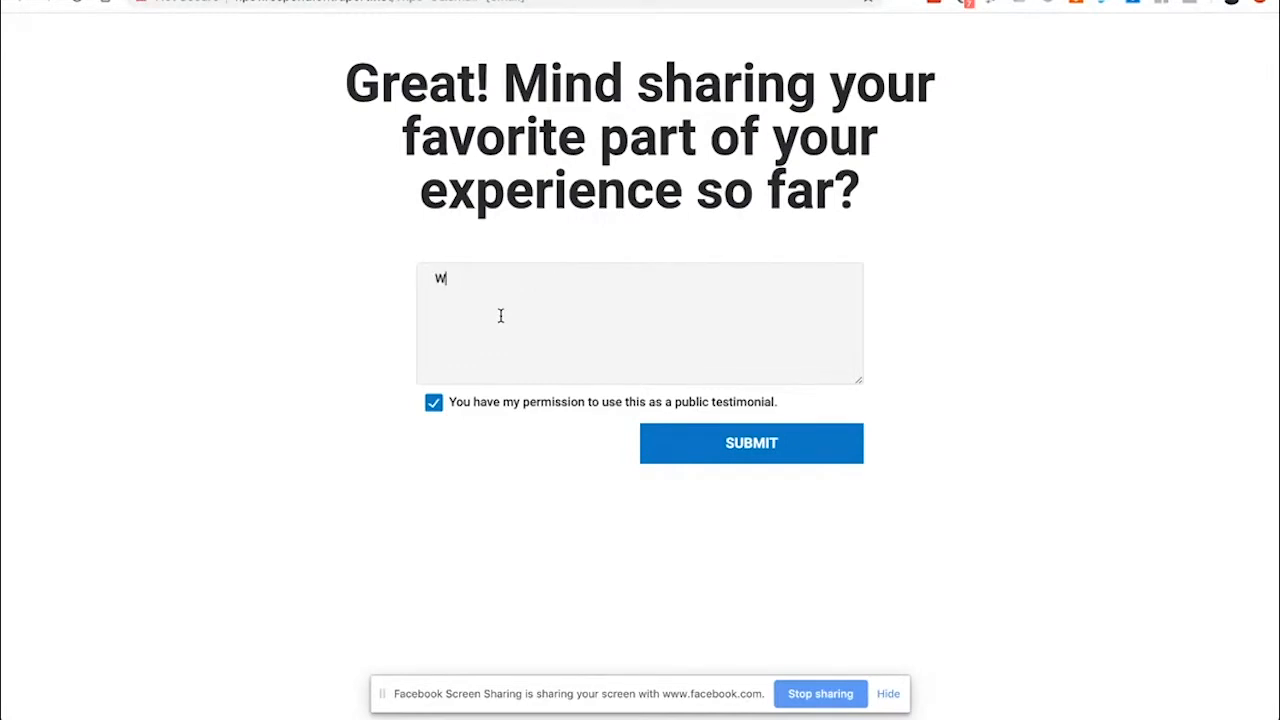
pyautogui.write('ell, just everything is awesome.')
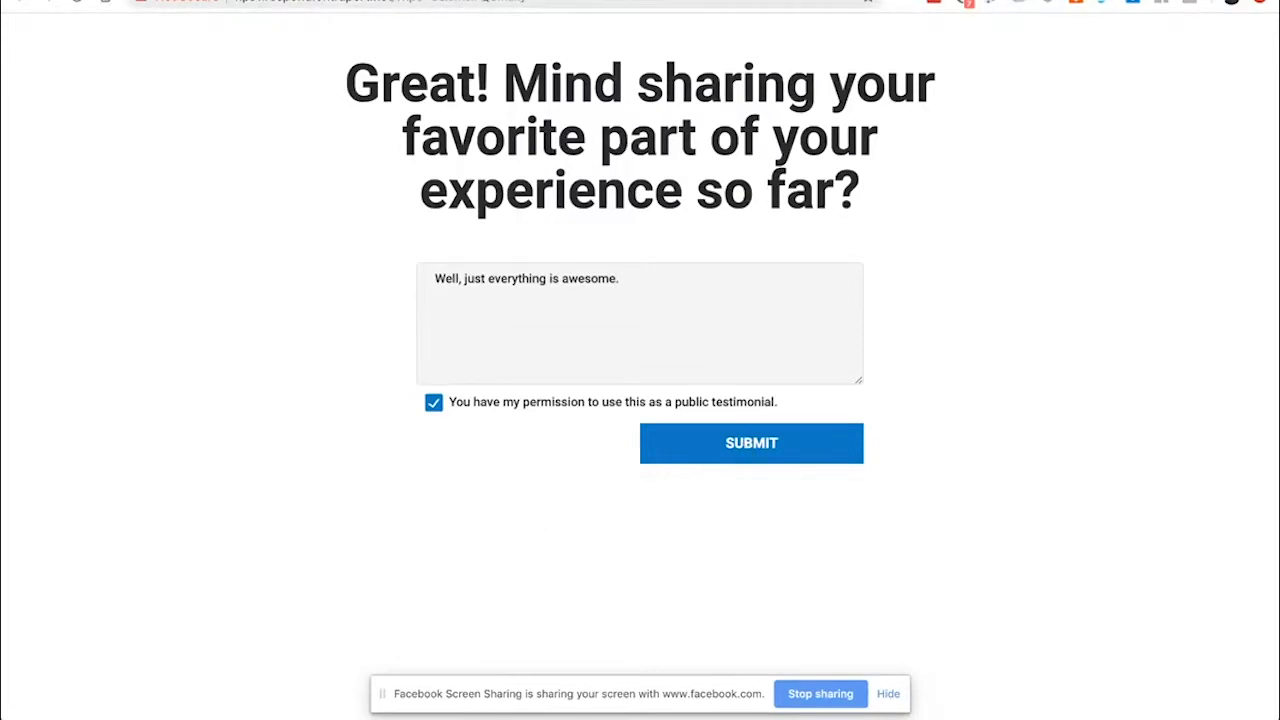
pyautogui.click(587, 2)
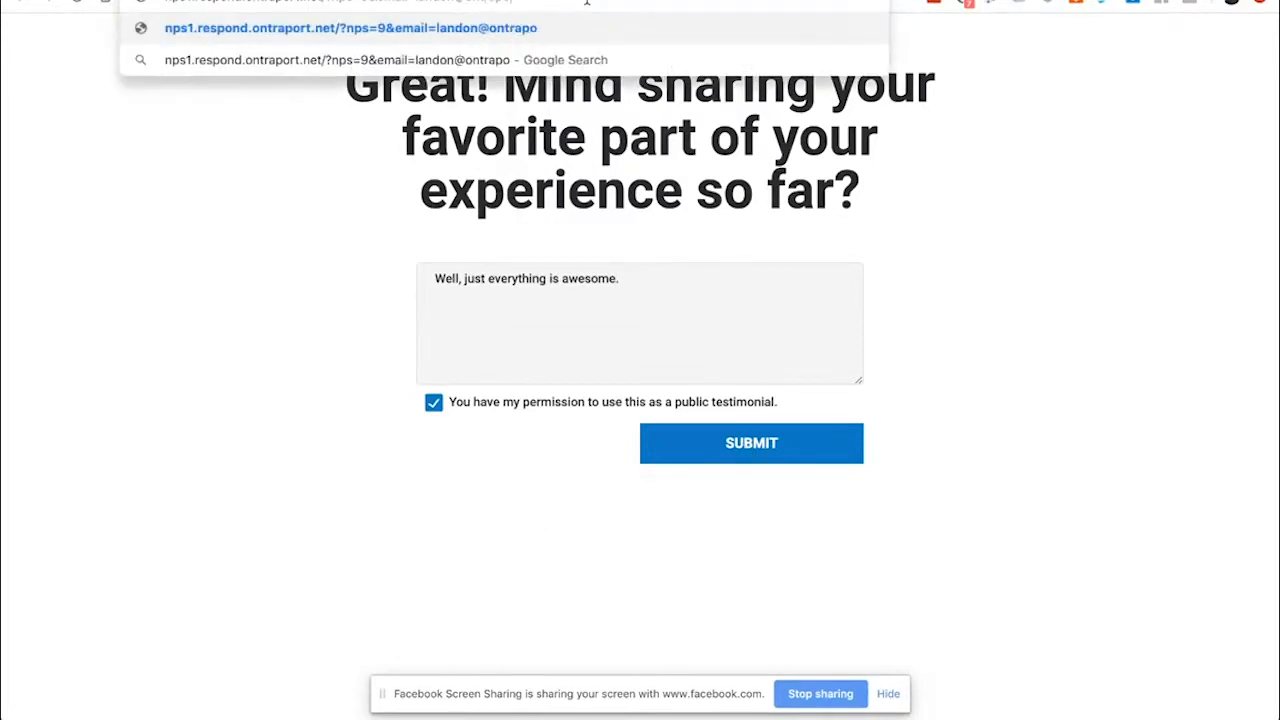
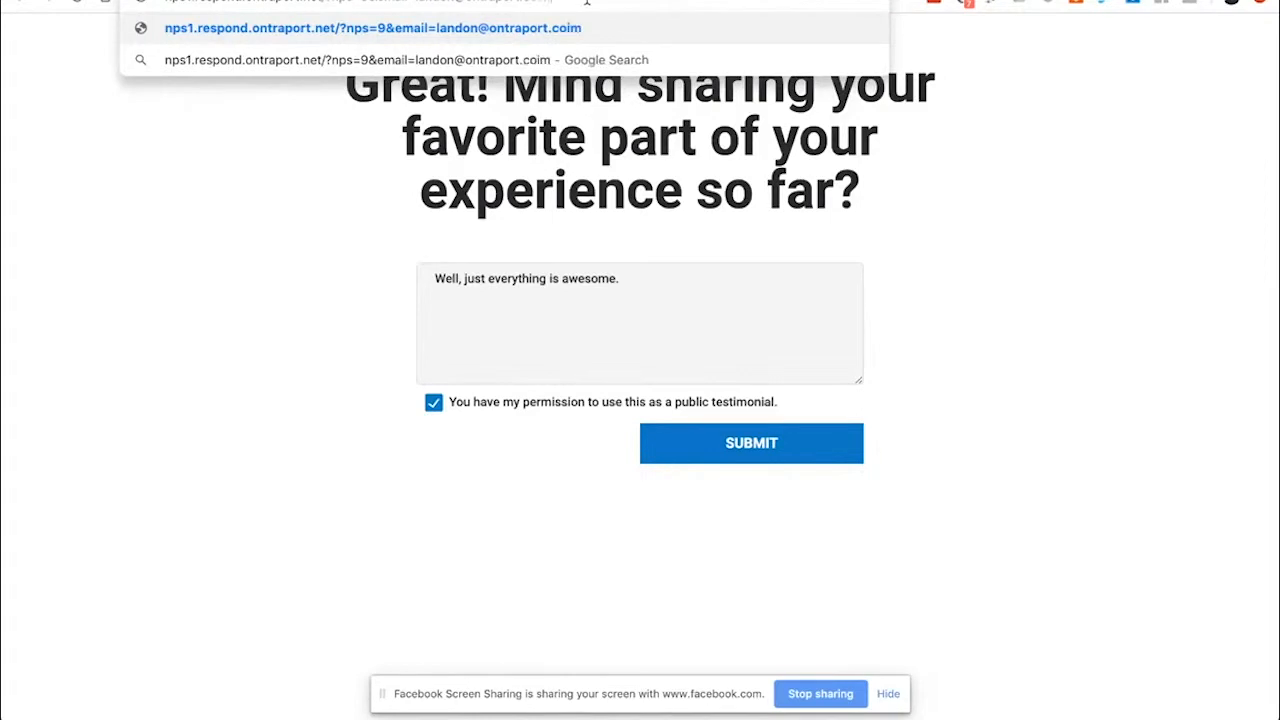
pyautogui.click(100, 378)
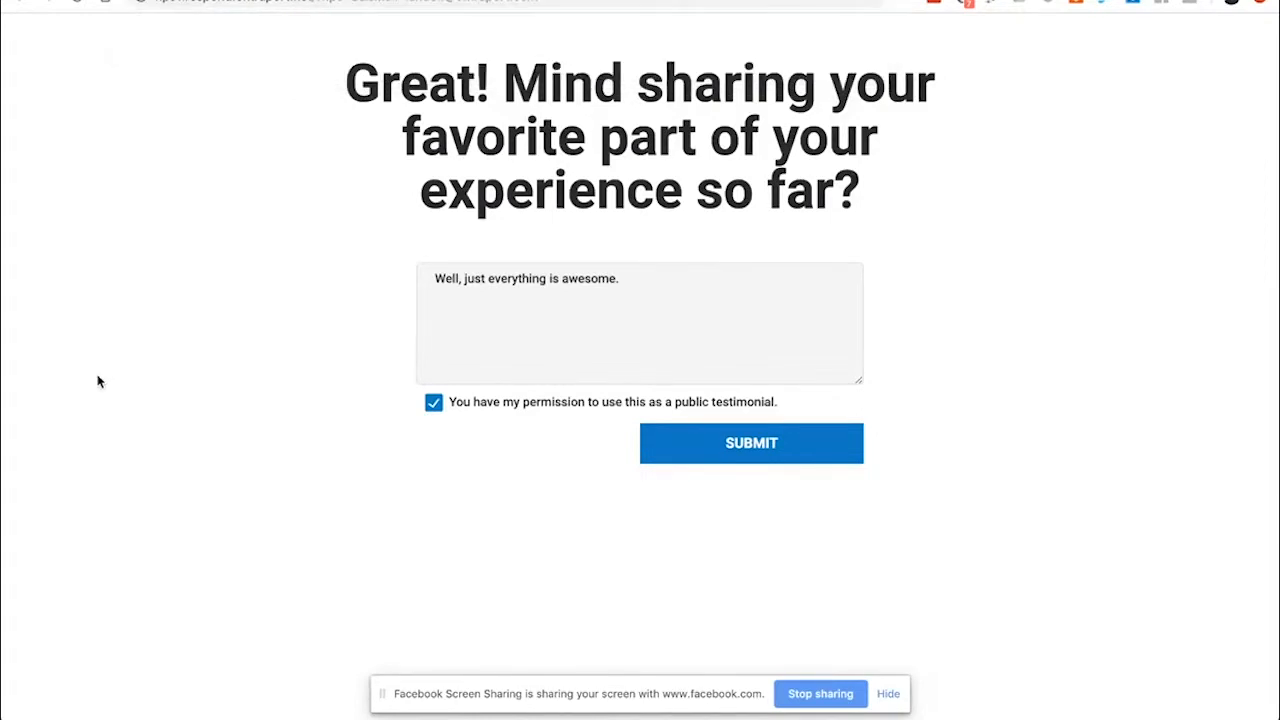
pyautogui.click(731, 446)
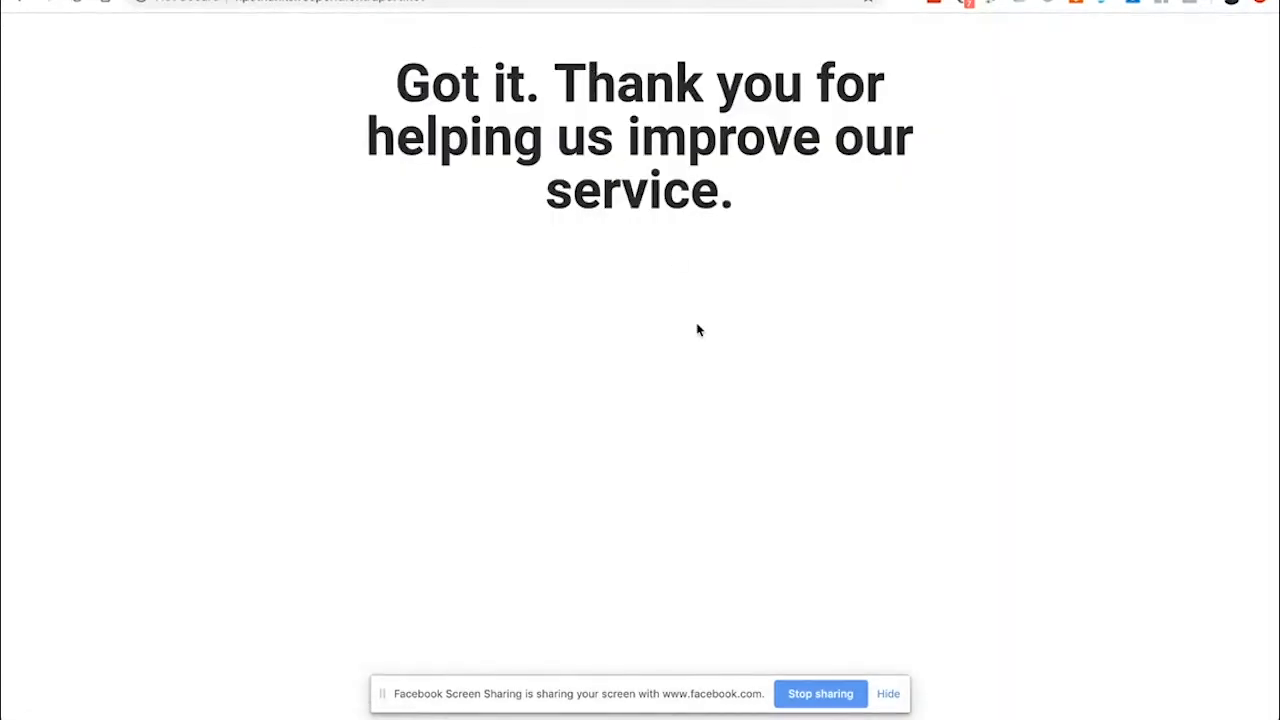
pyautogui.click(620, 2)
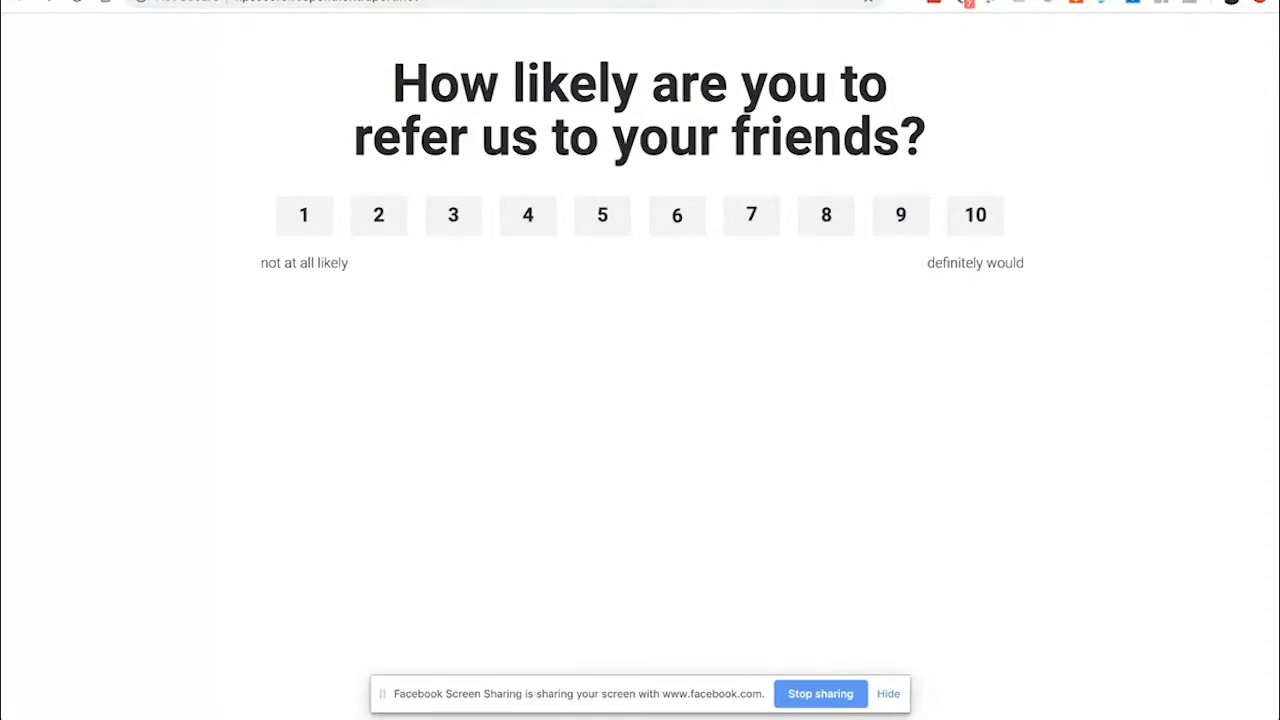
# Switch back to the ONTRAPORT page editor tab
pyautogui.click(440, 2)
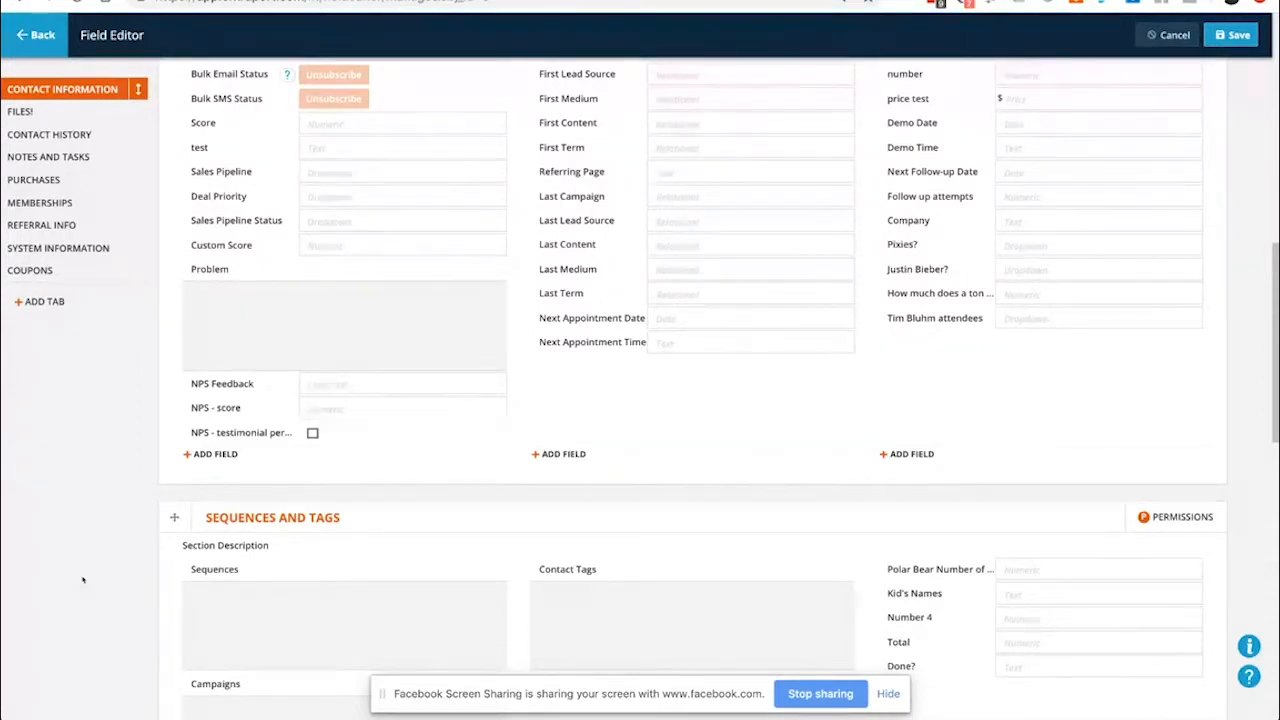
# Leave the Field Editor for Contacts Settings and check the account menu
pyautogui.click(35, 35)
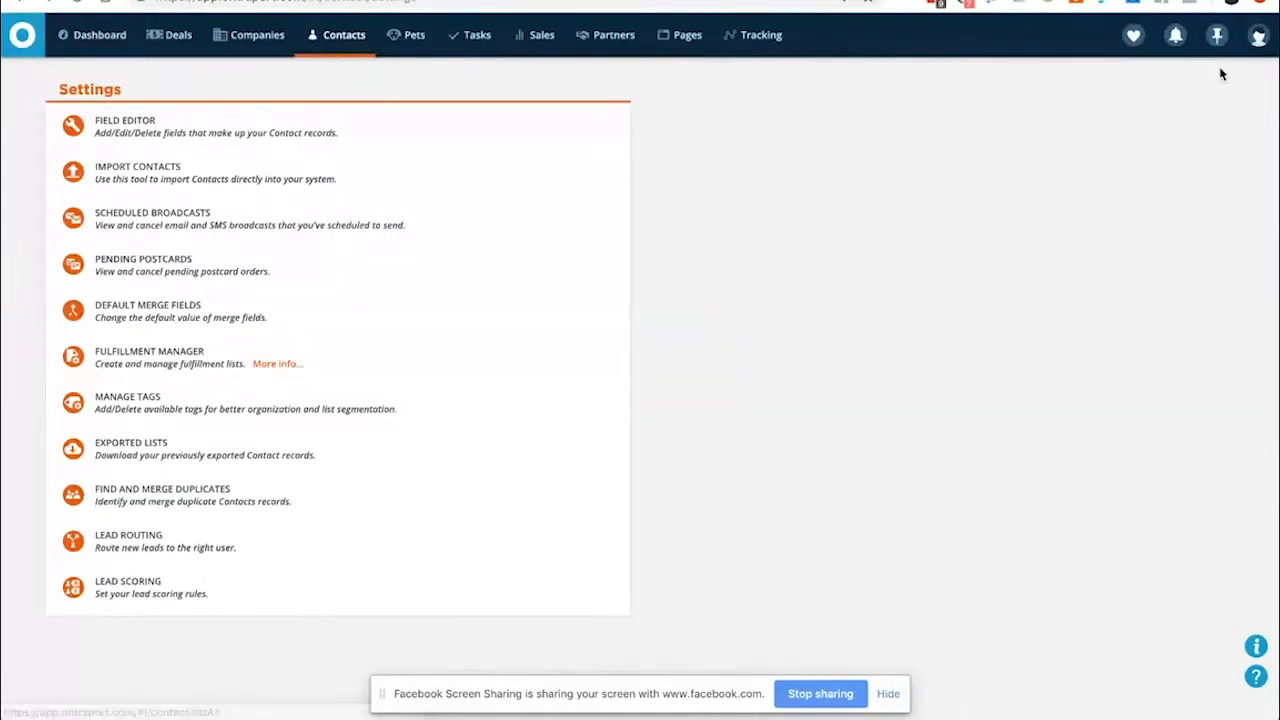
pyautogui.click(1262, 40)
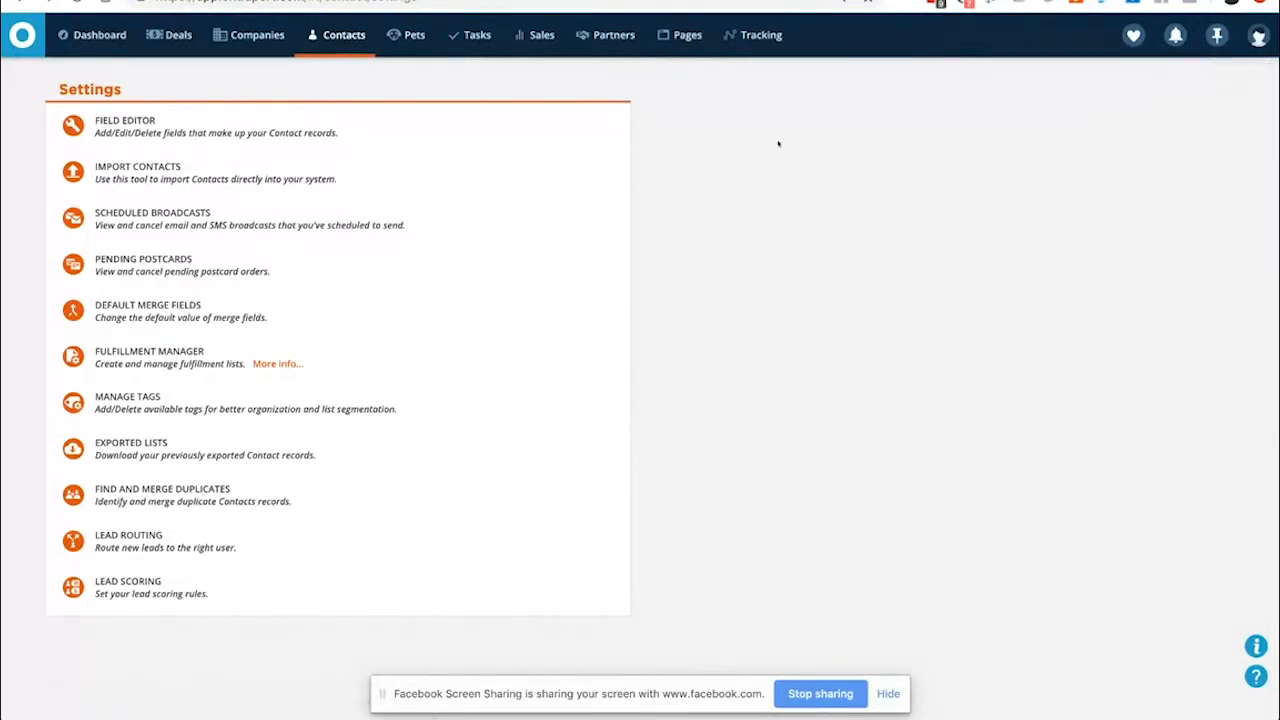
pyautogui.moveTo(320, 20)
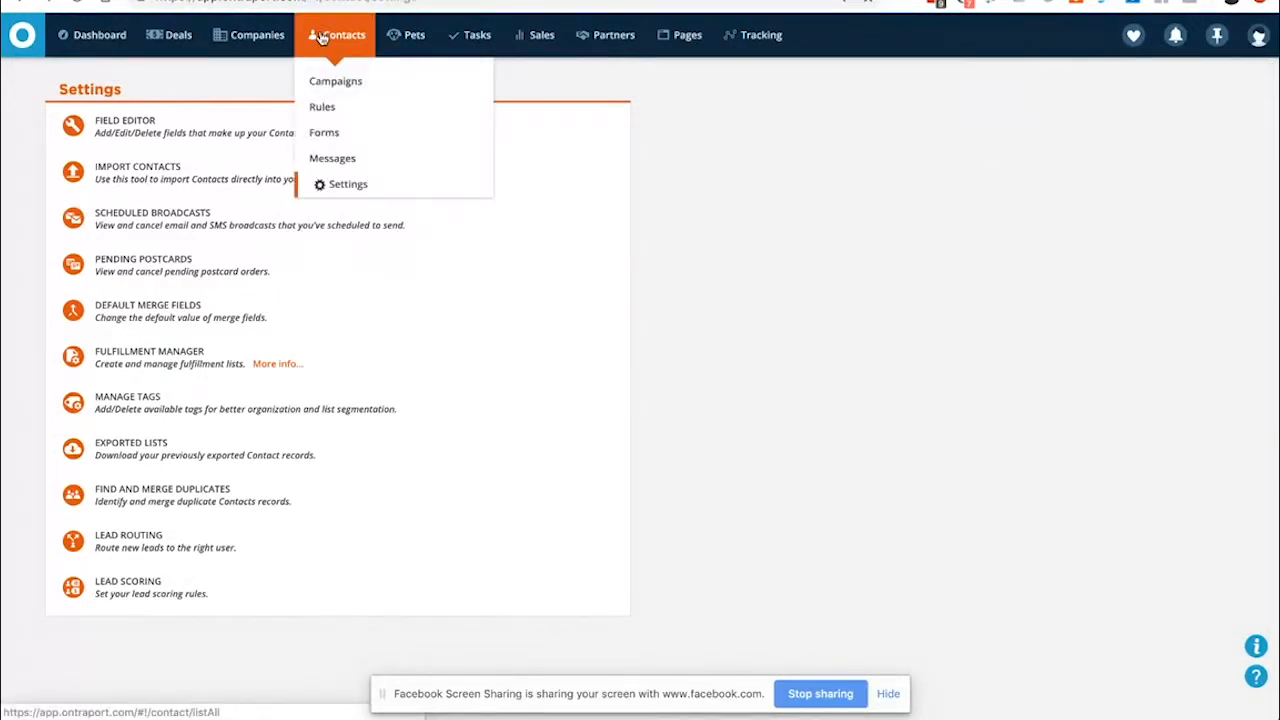
# Go to the Campaigns list under Contacts and select the NPS Scoring campaign
pyautogui.click(326, 82)
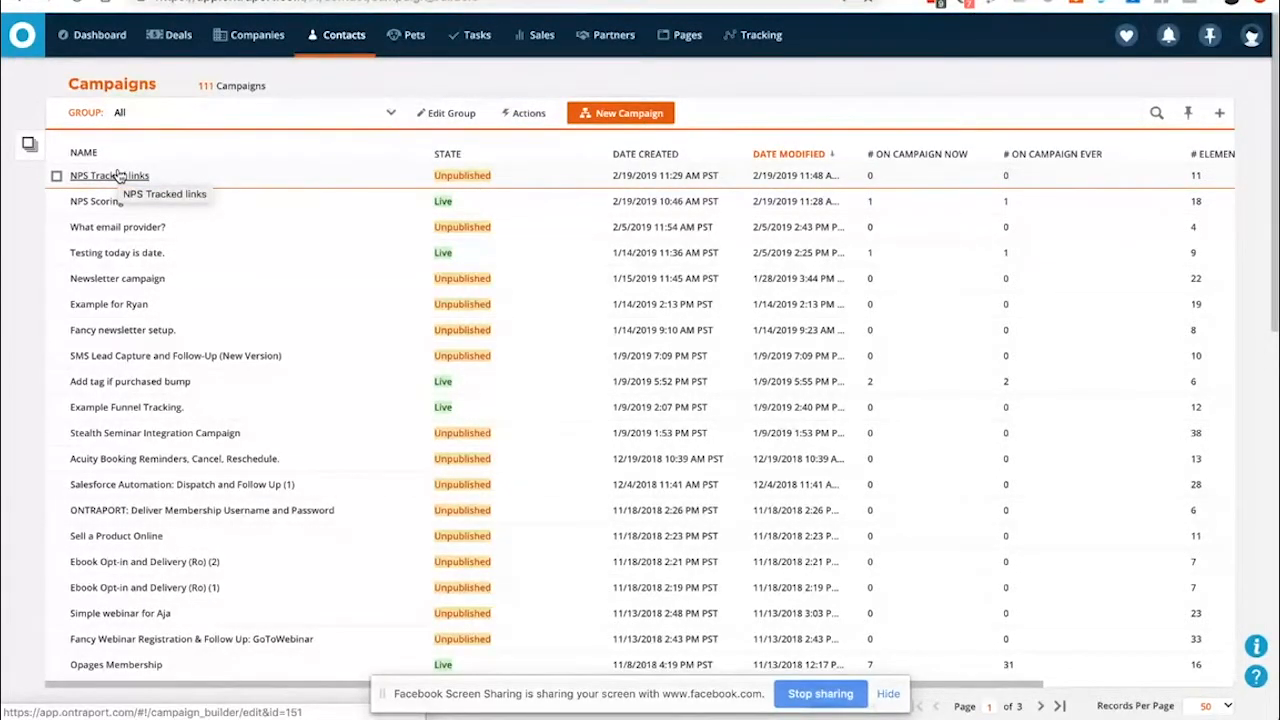
pyautogui.click(93, 201)
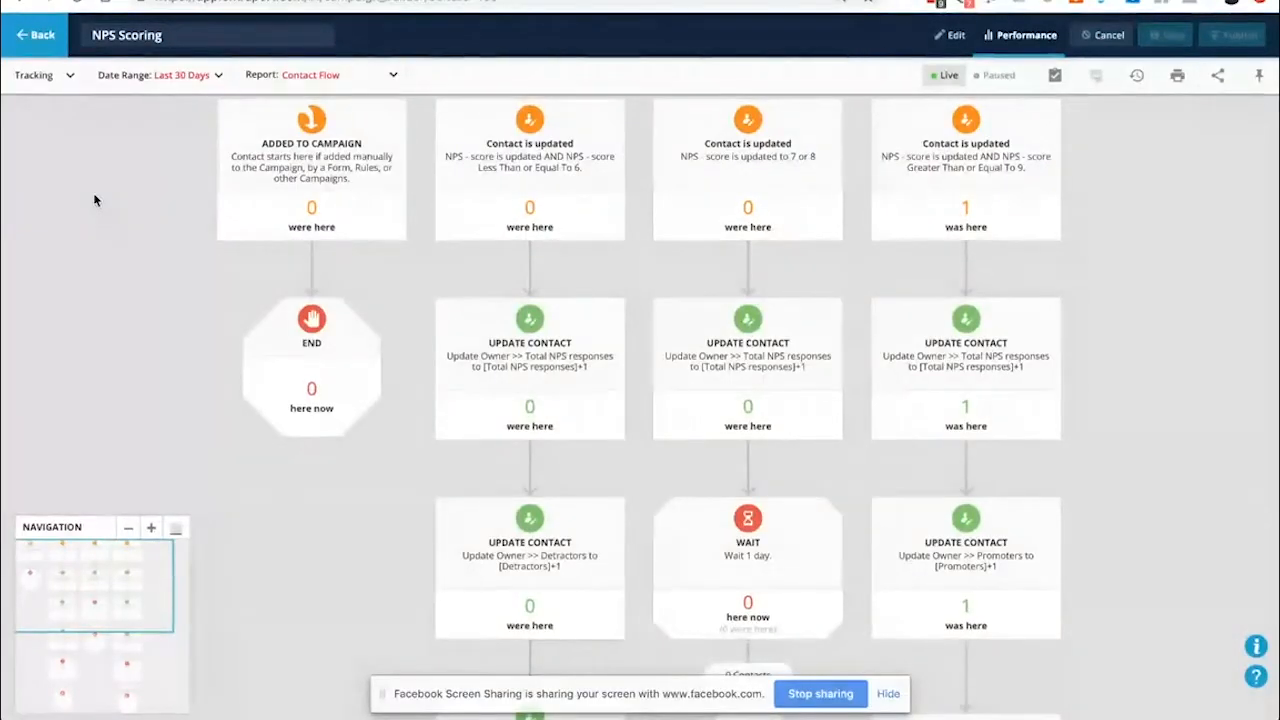
pyautogui.click(955, 35)
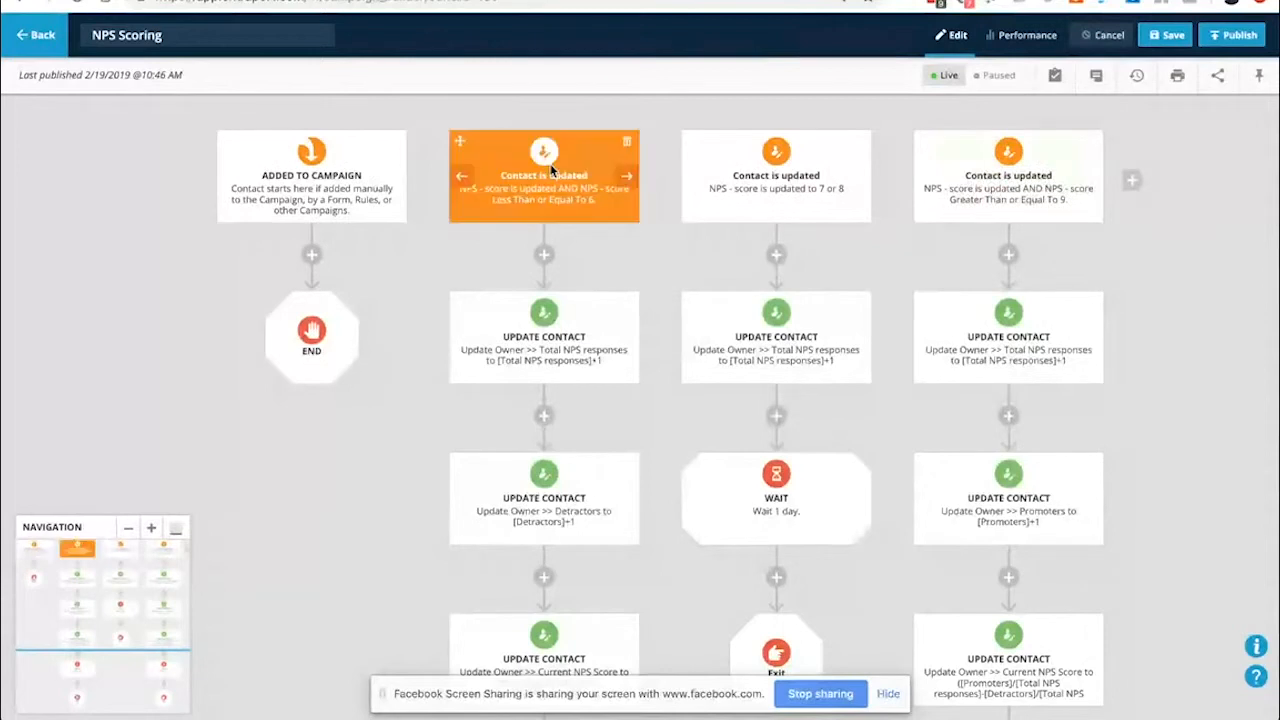
pyautogui.moveTo(671, 143); pyautogui.dragTo(677, 314)
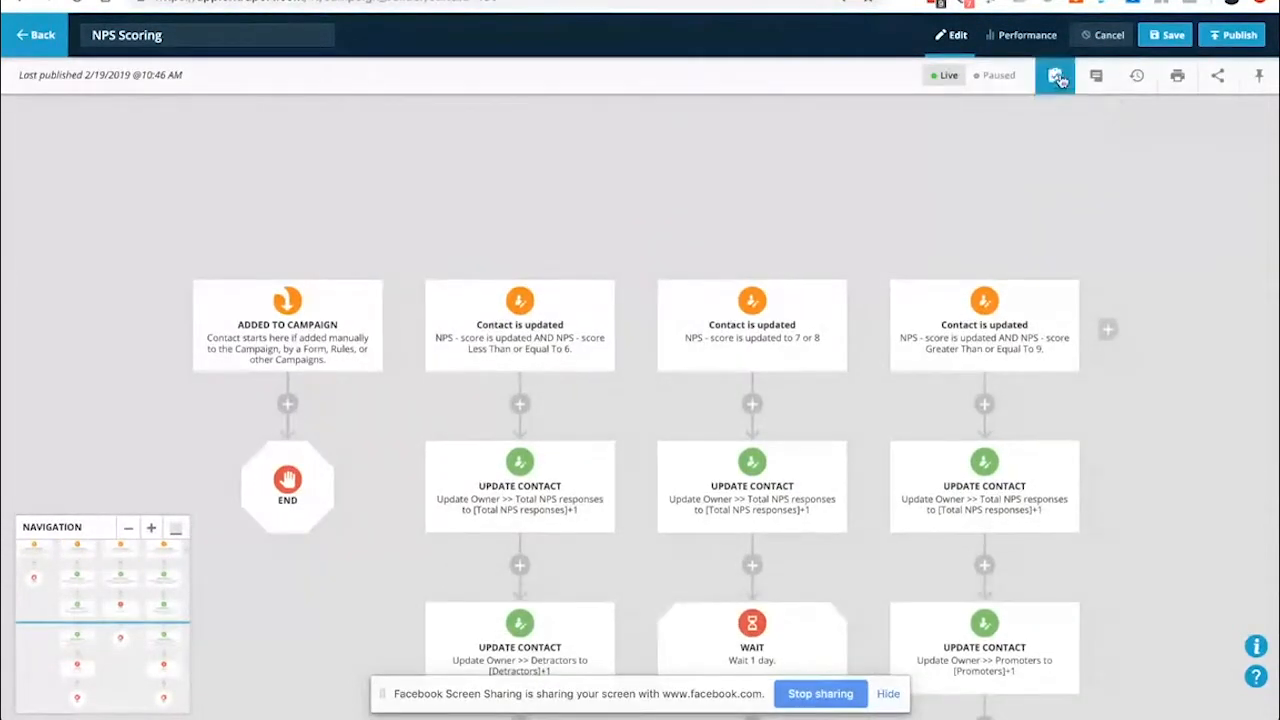
# Add a sticky note to the campaign map and label it 'Detractors'
pyautogui.click(1094, 80)
pyautogui.moveTo(1037, 143); pyautogui.dragTo(421, 147)
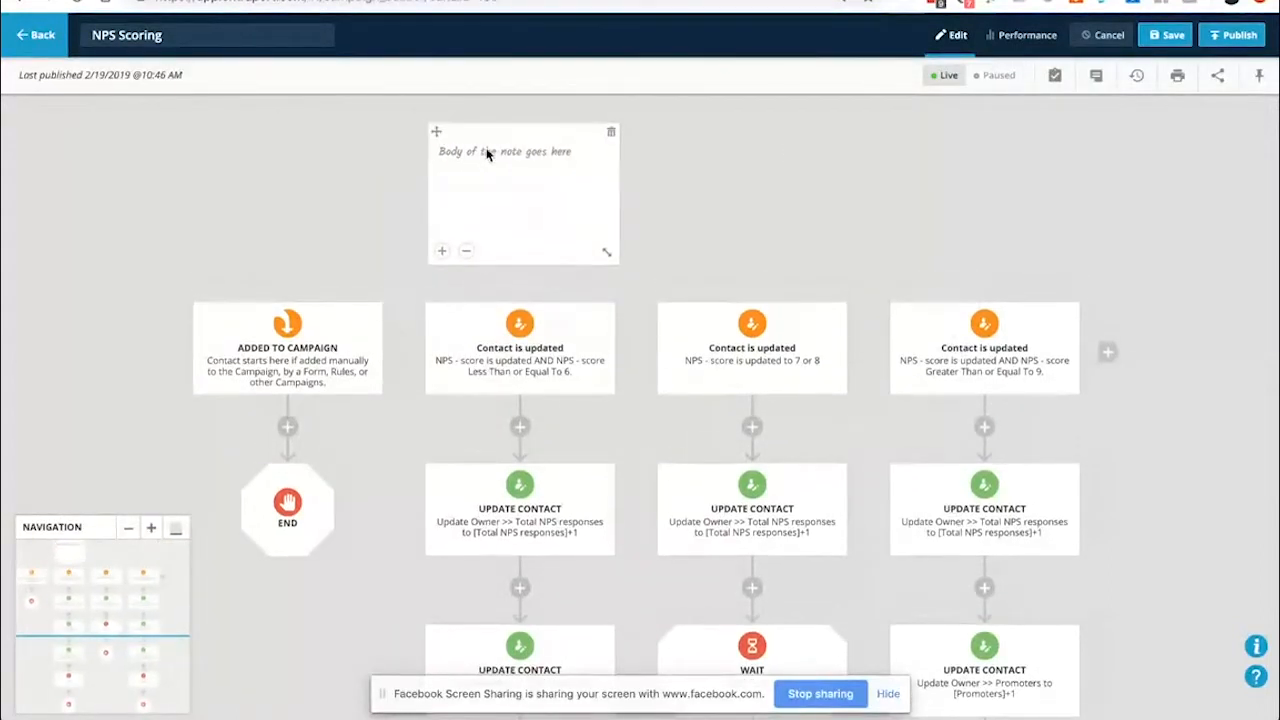
pyautogui.click(487, 153)
pyautogui.write('Detrac')
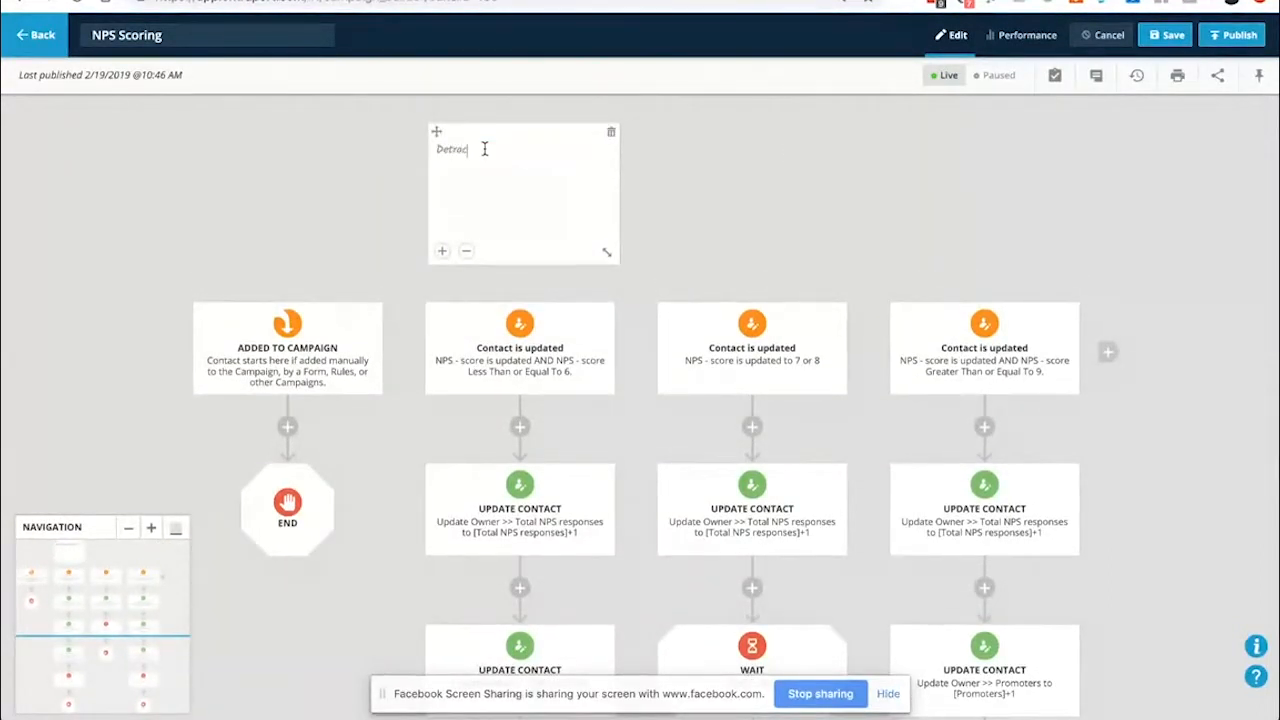
pyautogui.write('tors')
pyautogui.moveTo(606, 254); pyautogui.dragTo(583, 207)
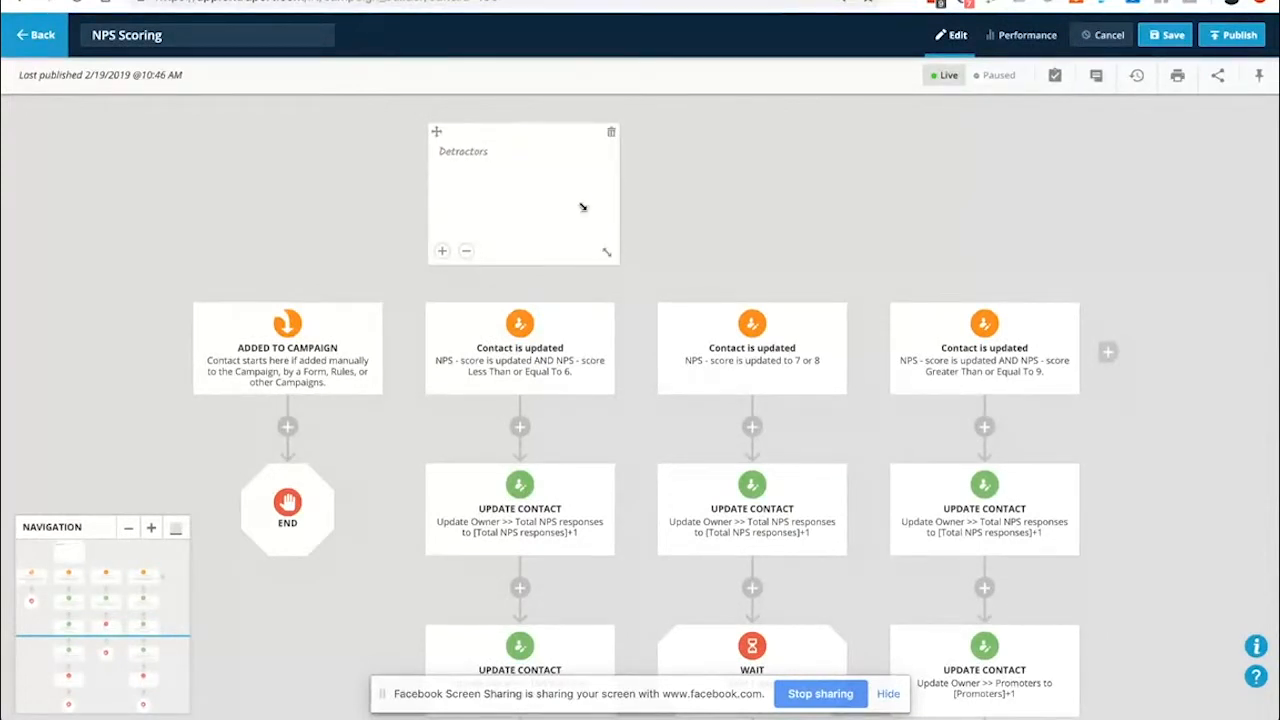
pyautogui.click(502, 149)
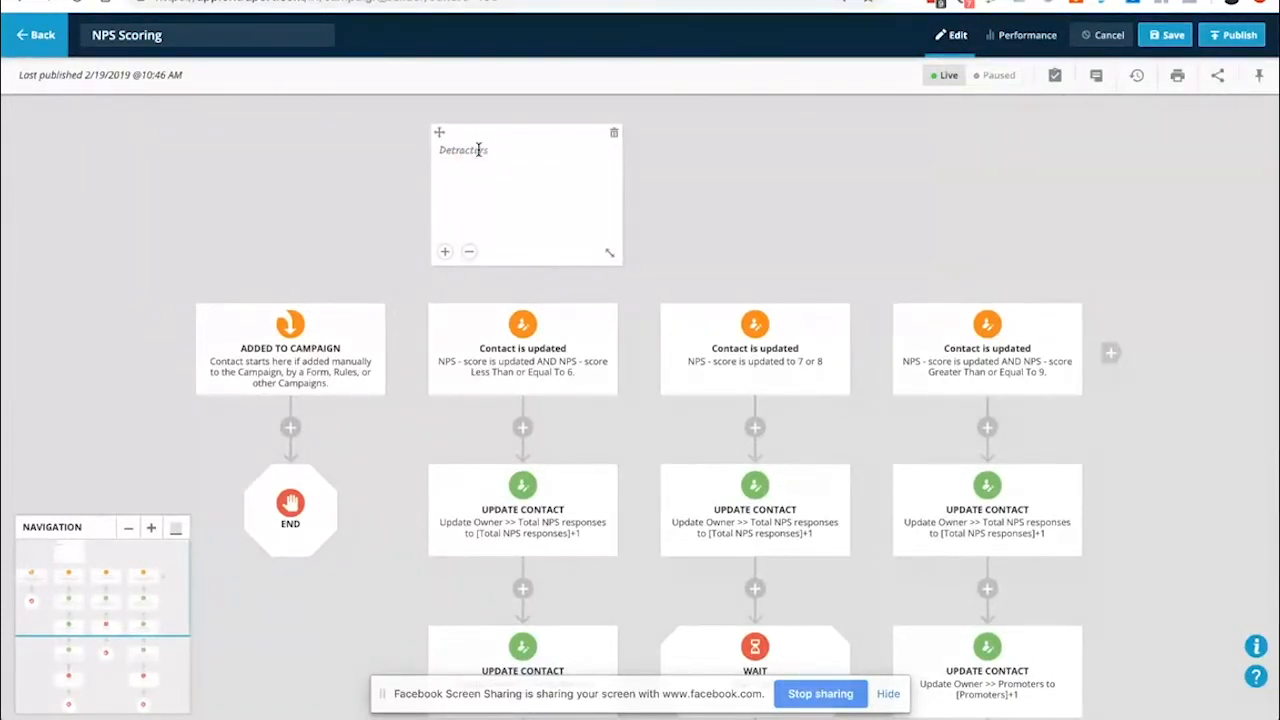
pyautogui.click(580, 249)
# Position the Detractors note above the first Contact is updated branch and enlarge its text
pyautogui.moveTo(439, 132); pyautogui.dragTo(461, 159)
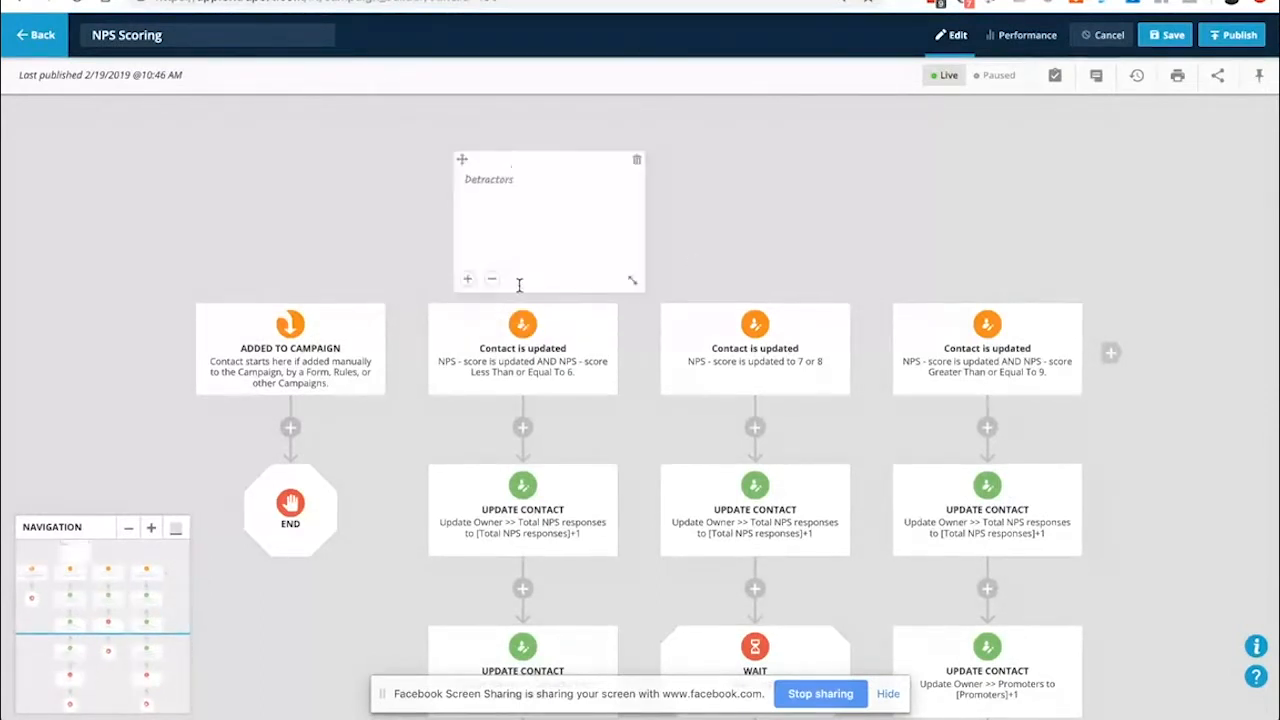
pyautogui.moveTo(461, 160); pyautogui.dragTo(437, 182)
pyautogui.moveTo(454, 253); pyautogui.dragTo(456, 255)
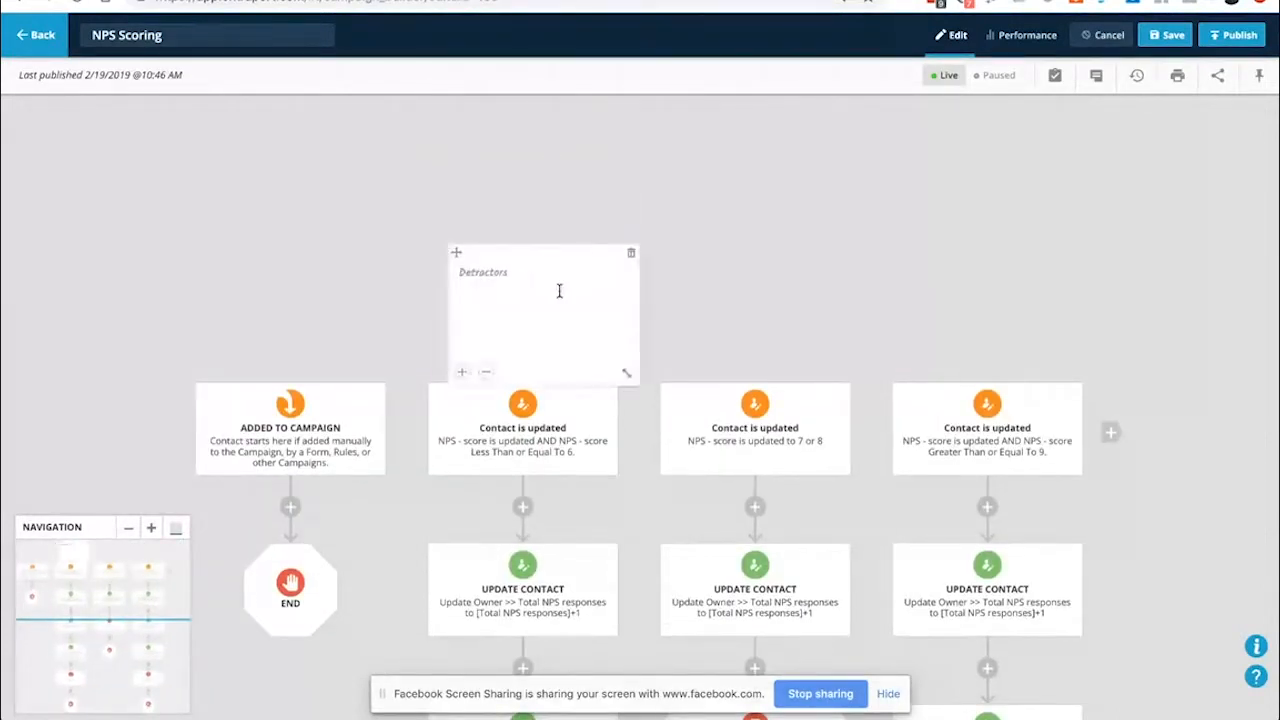
pyautogui.click(487, 374)
pyautogui.click(465, 373)
pyautogui.click(462, 372)
pyautogui.click(462, 372)
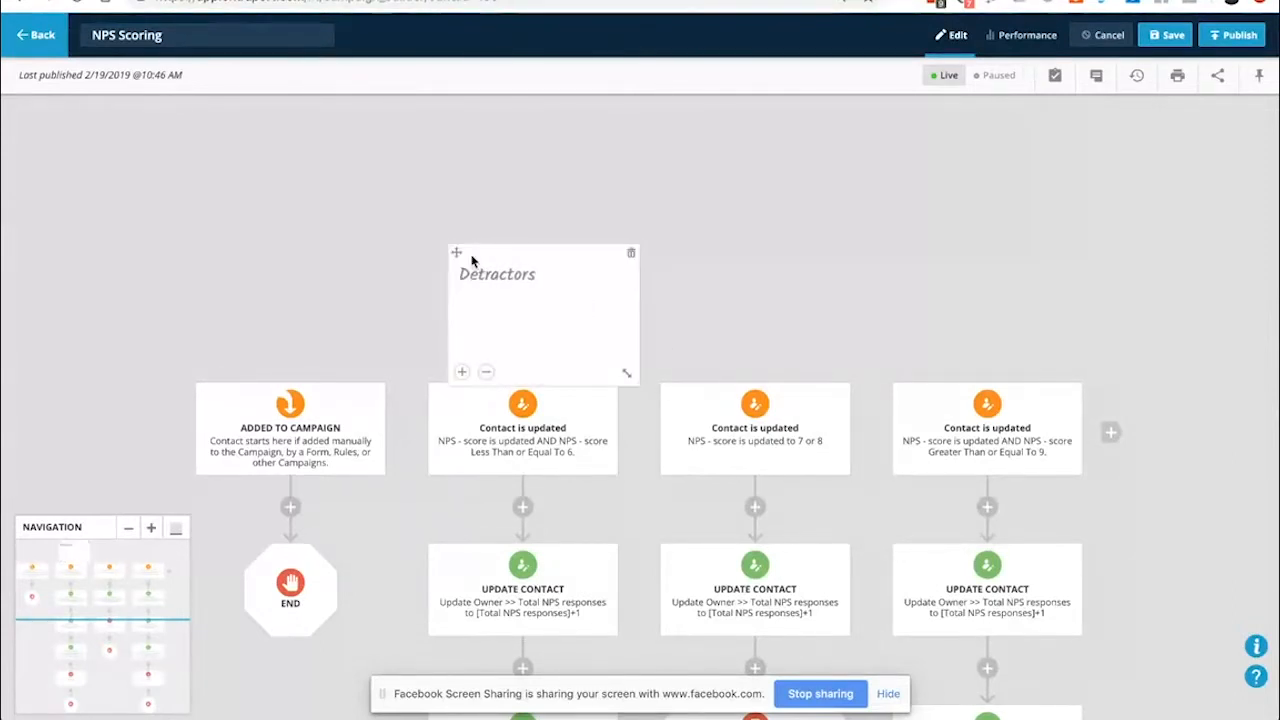
pyautogui.moveTo(455, 252); pyautogui.dragTo(428, 164)
pyautogui.moveTo(600, 286)
pyautogui.mouseDown()
pyautogui.moveTo(686, 366)
pyautogui.moveTo(606, 277)
pyautogui.mouseUp()
pyautogui.moveTo(428, 172); pyautogui.dragTo(445, 252)
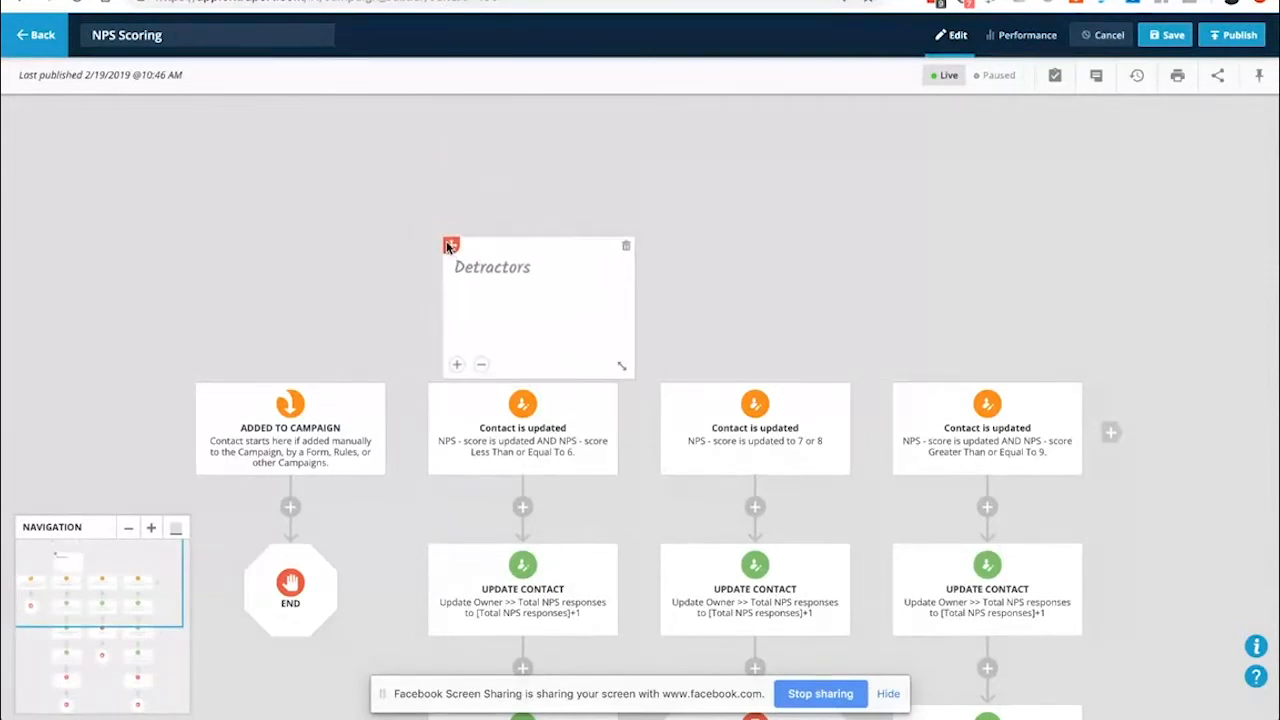
pyautogui.click(652, 279)
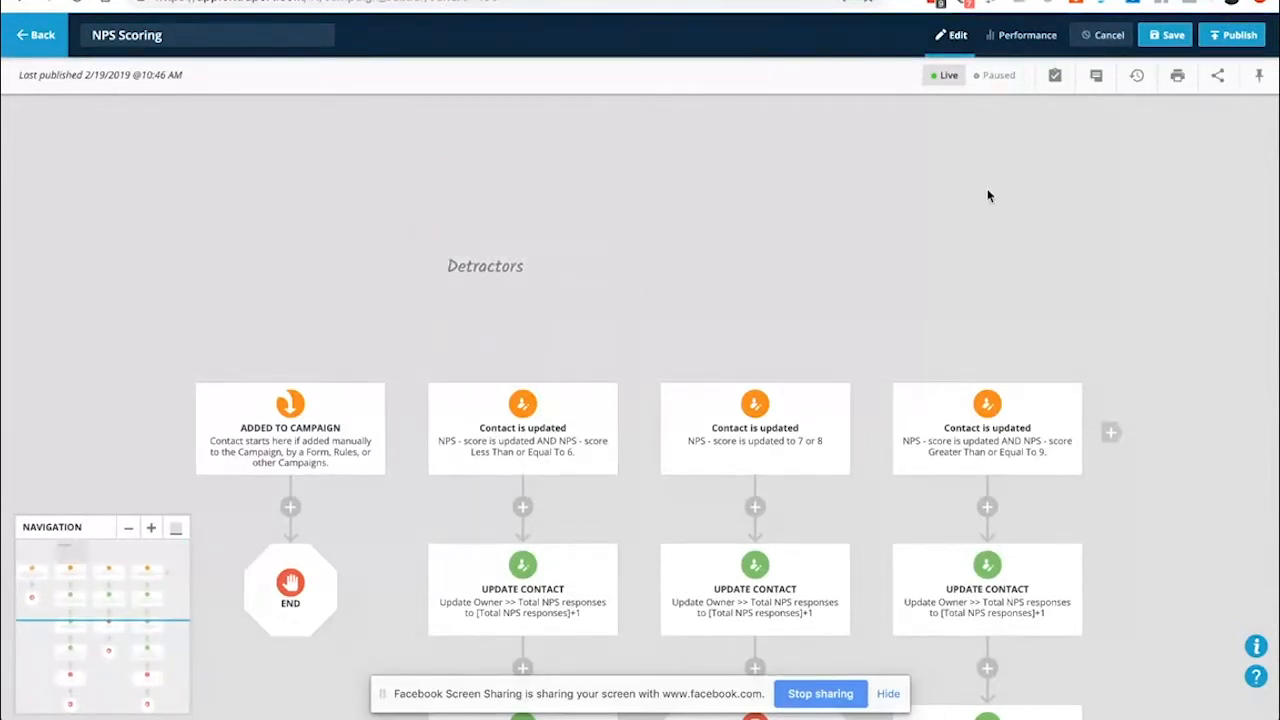
# Add a large-text Neutrals note above the middle branch and line the Detractors note up with it
pyautogui.click(1096, 75)
pyautogui.moveTo(1037, 143); pyautogui.dragTo(672, 239)
pyautogui.click(709, 259)
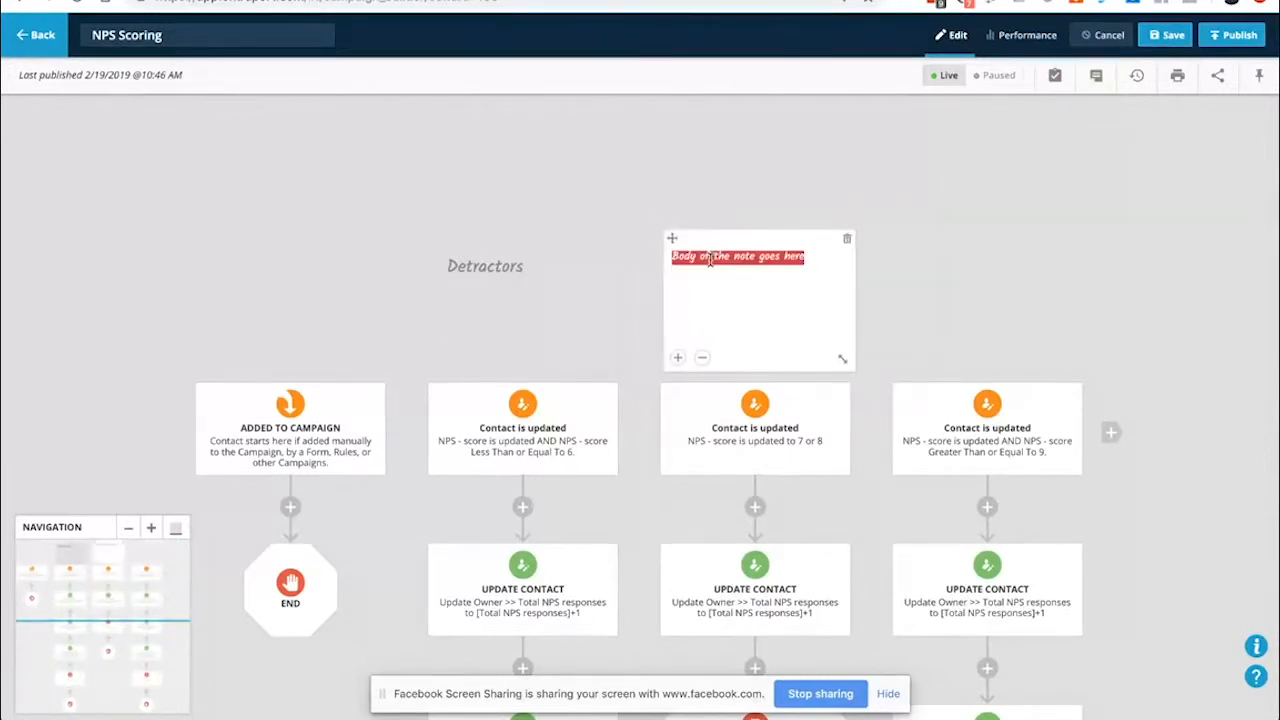
pyautogui.write('Neutral')
pyautogui.doubleClick(709, 258)
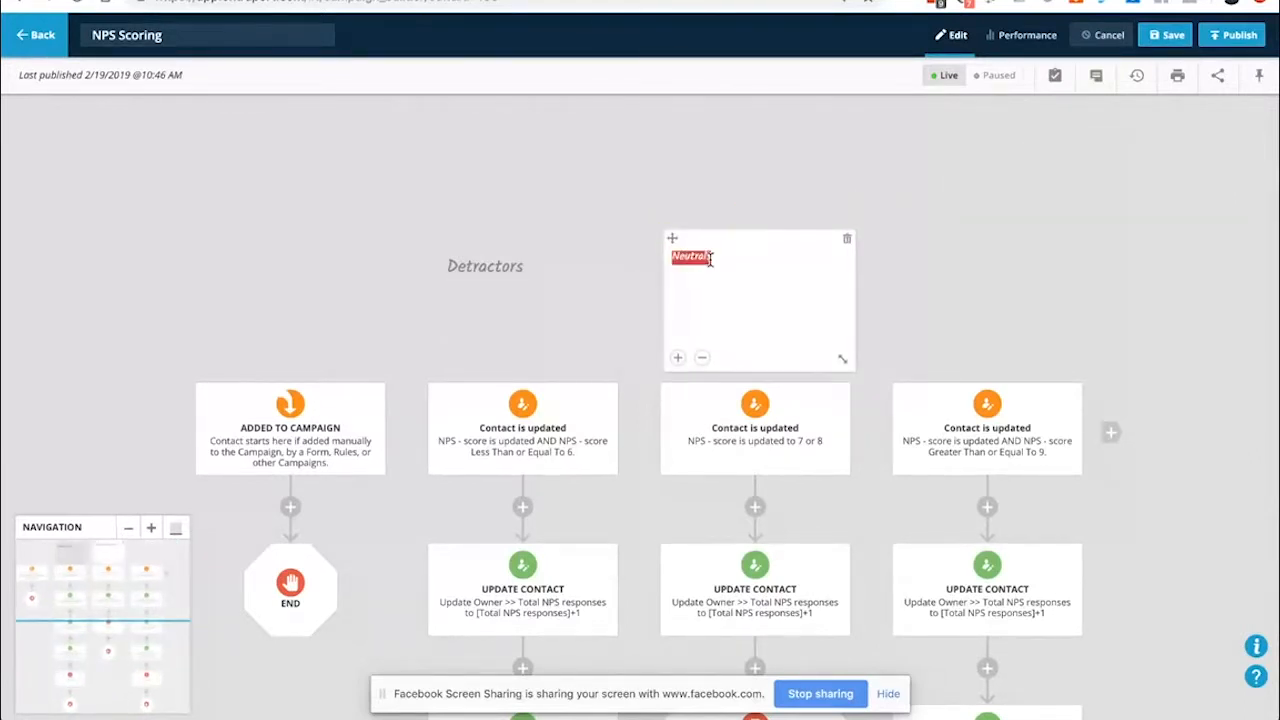
pyautogui.click(679, 358)
pyautogui.click(679, 358)
pyautogui.click(679, 358)
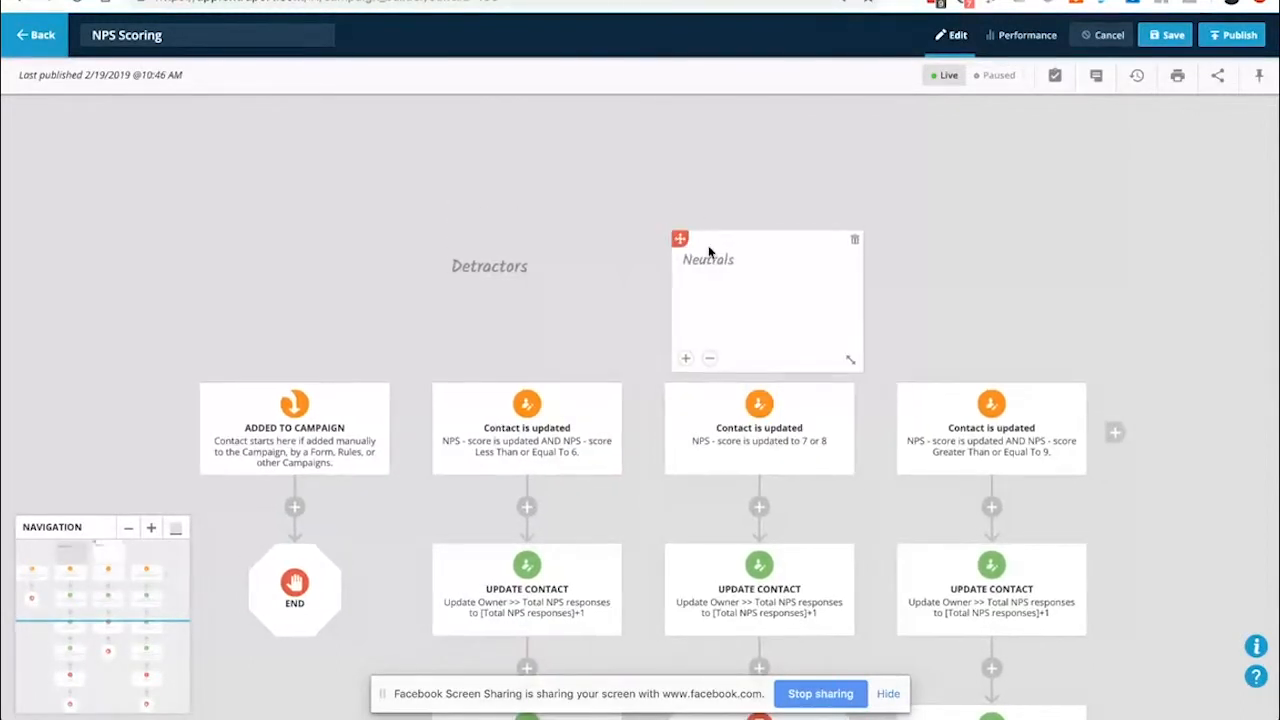
pyautogui.moveTo(674, 237); pyautogui.dragTo(712, 240)
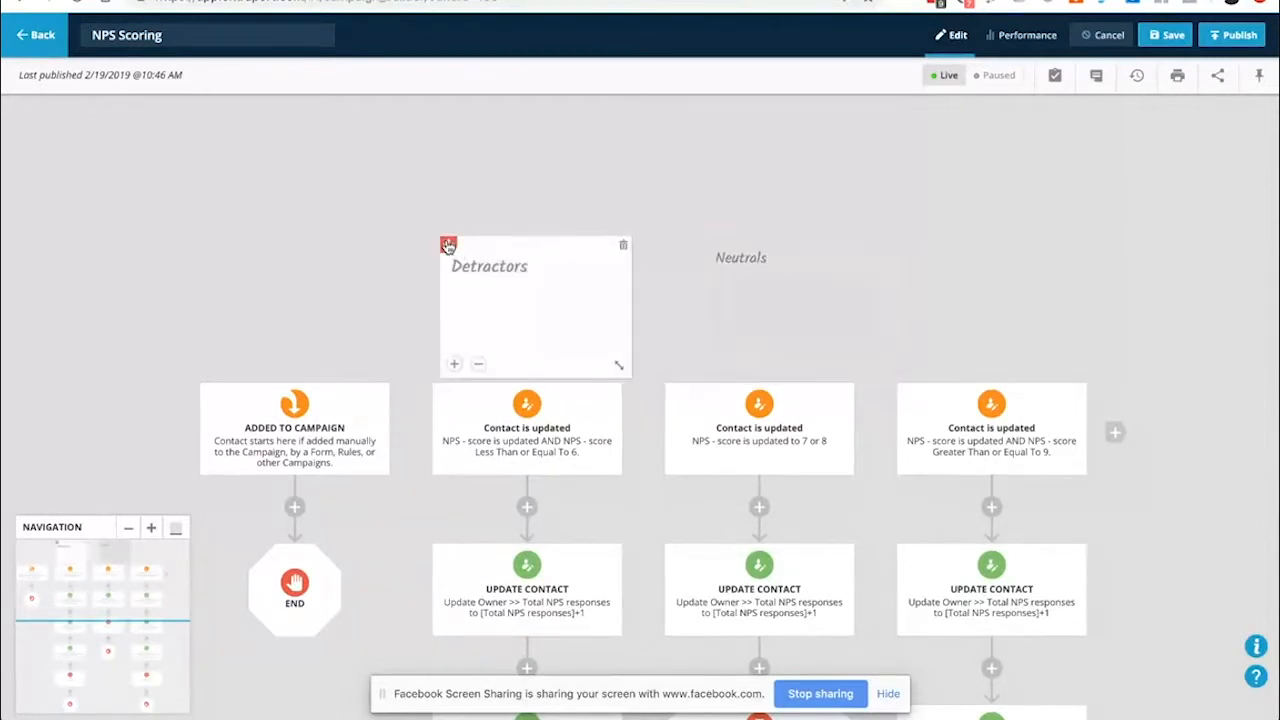
pyautogui.moveTo(449, 249); pyautogui.dragTo(494, 240)
pyautogui.click(874, 296)
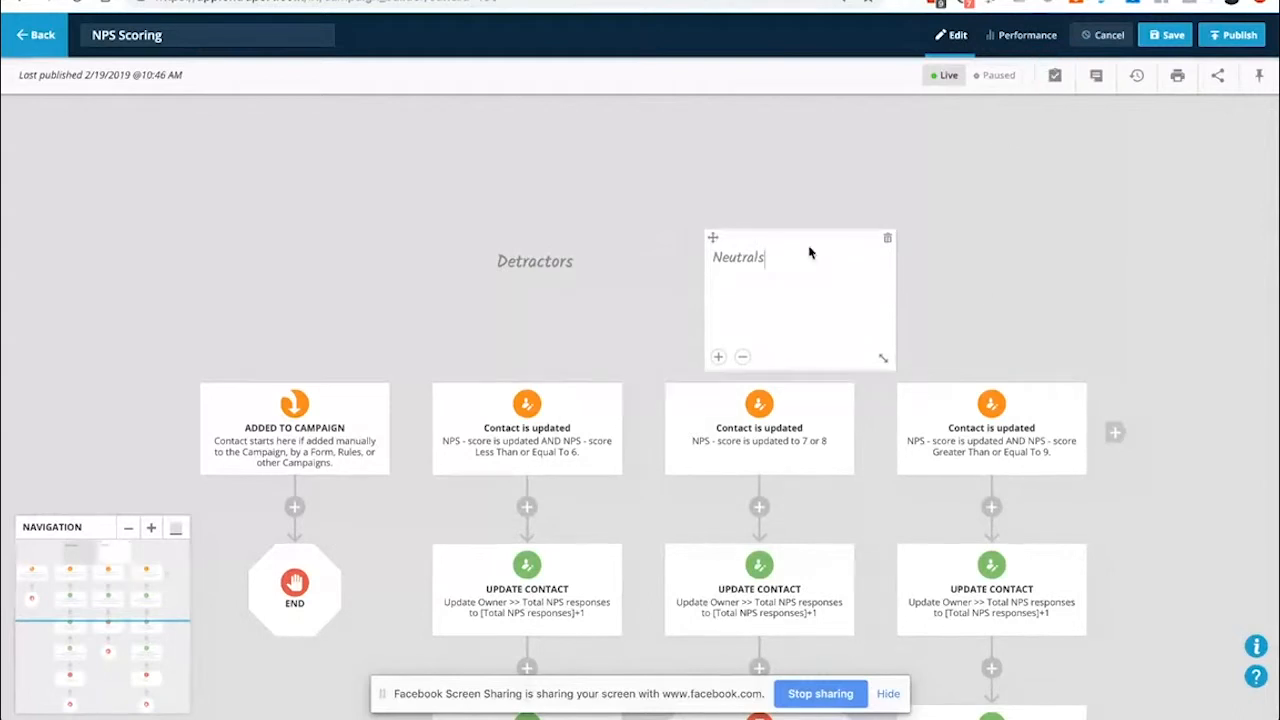
# Add a Promoters note above the right-hand 9-or-more branch and enlarge its text
pyautogui.click(1090, 88)
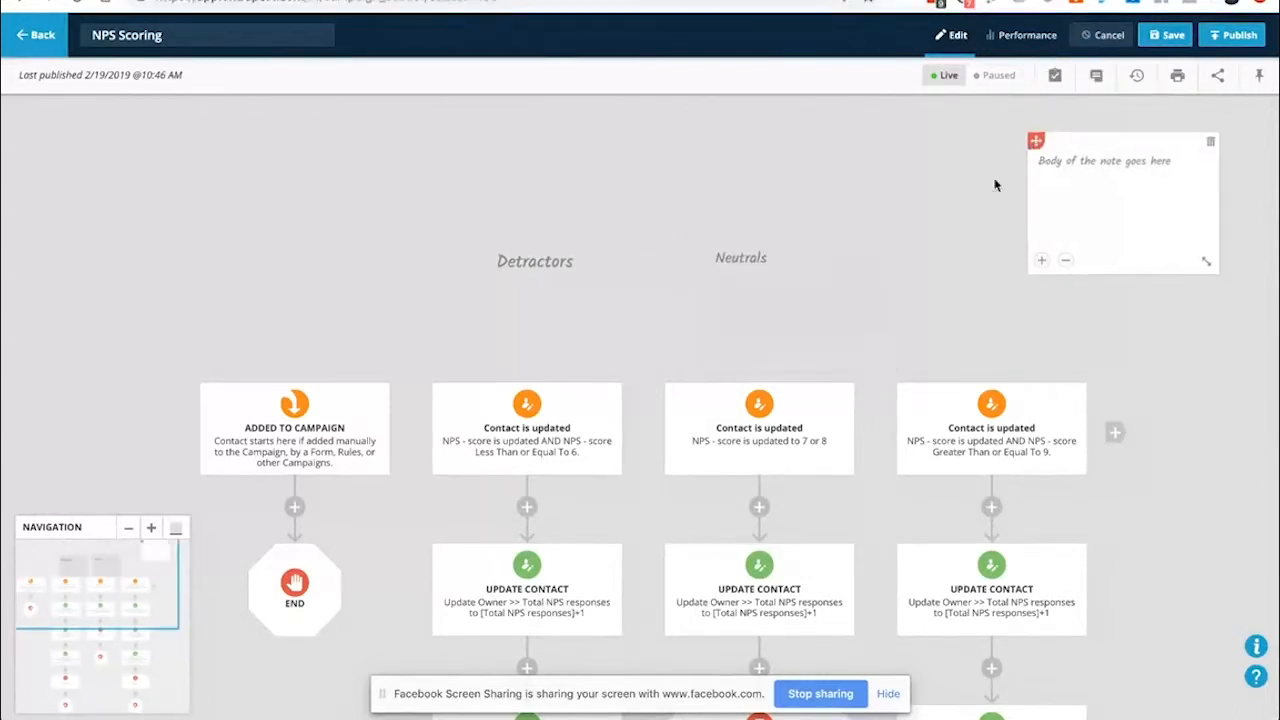
pyautogui.moveTo(1038, 138); pyautogui.dragTo(936, 235)
pyautogui.tripleClick(948, 253)
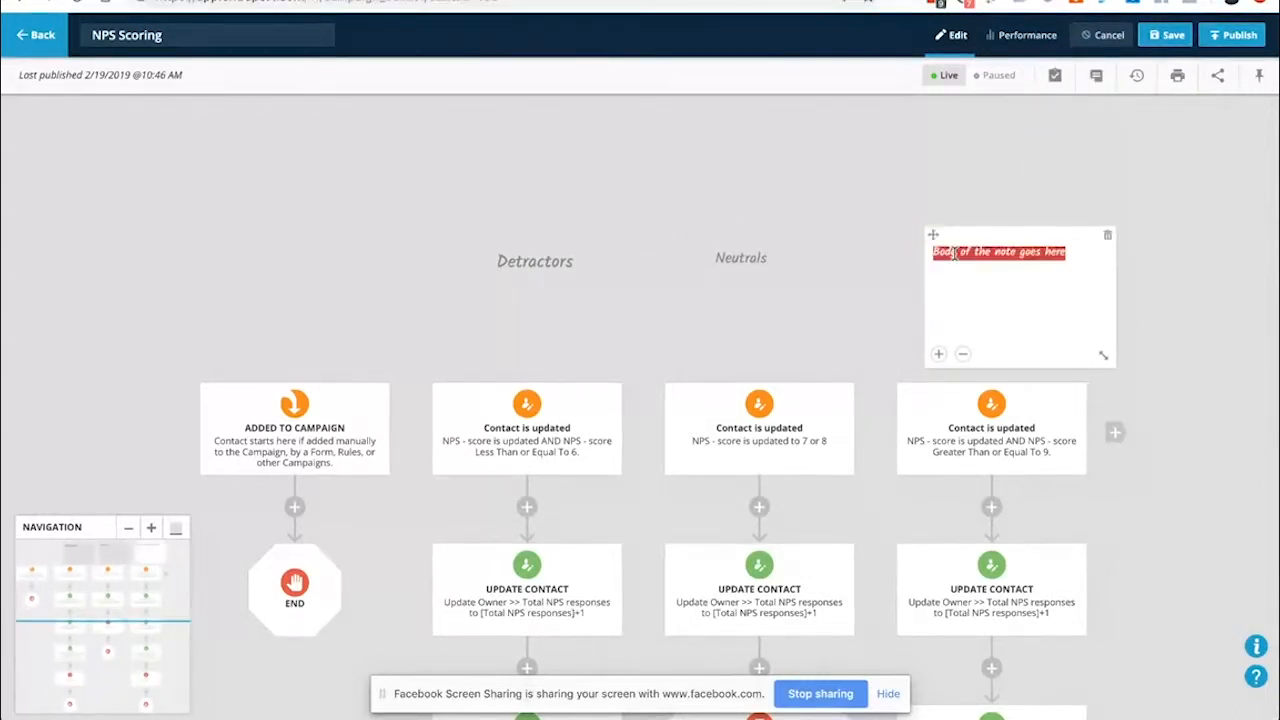
pyautogui.write('Prpm')
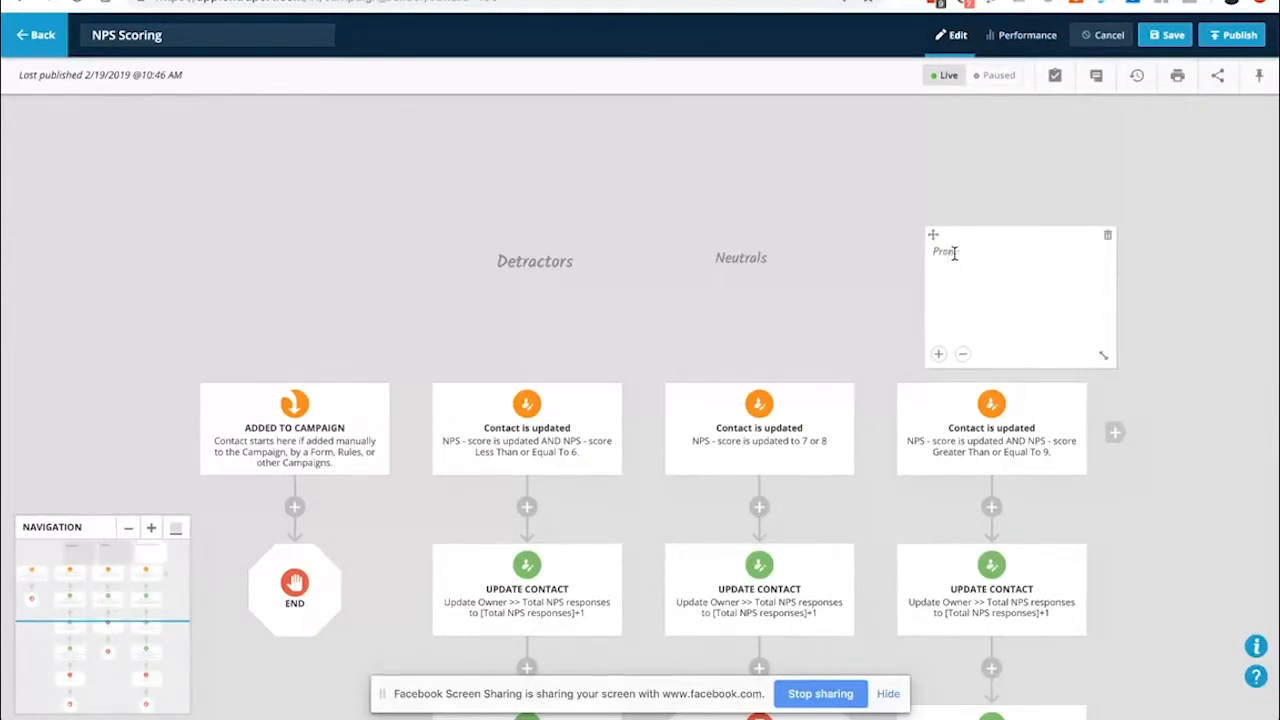
pyautogui.write('otemoters')
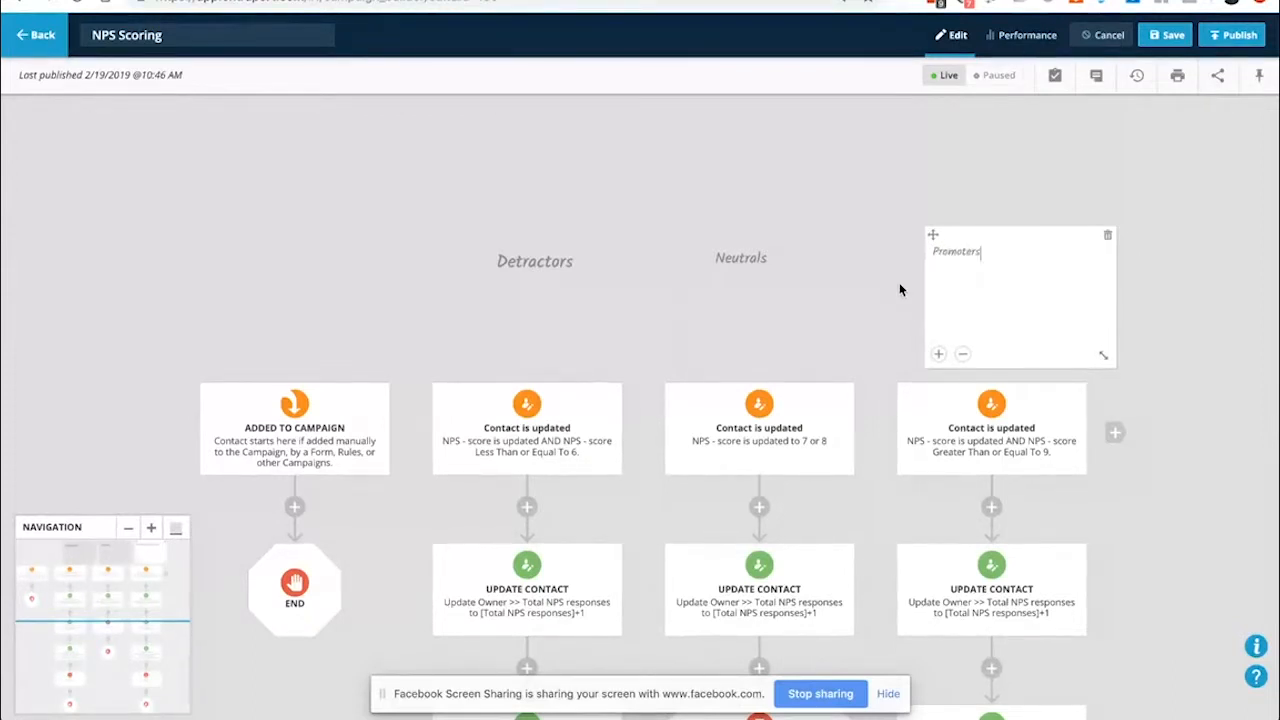
pyautogui.click(939, 354)
pyautogui.click(939, 354)
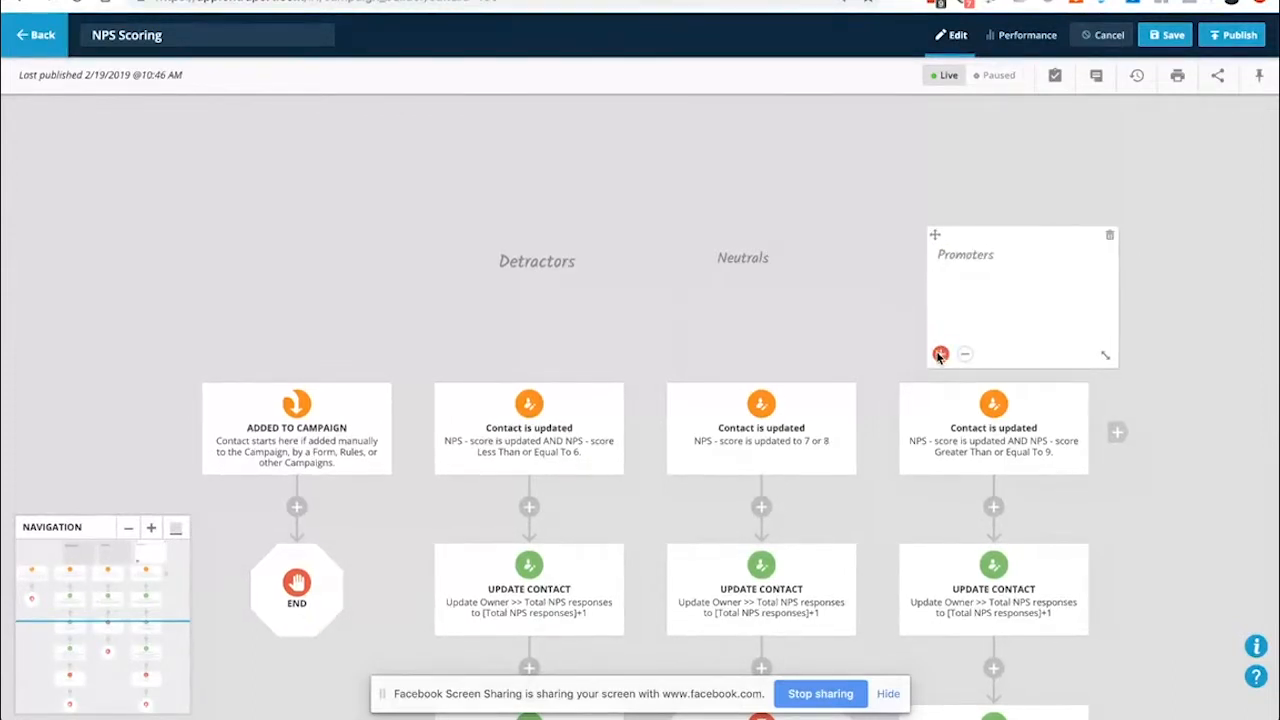
pyautogui.click(939, 354)
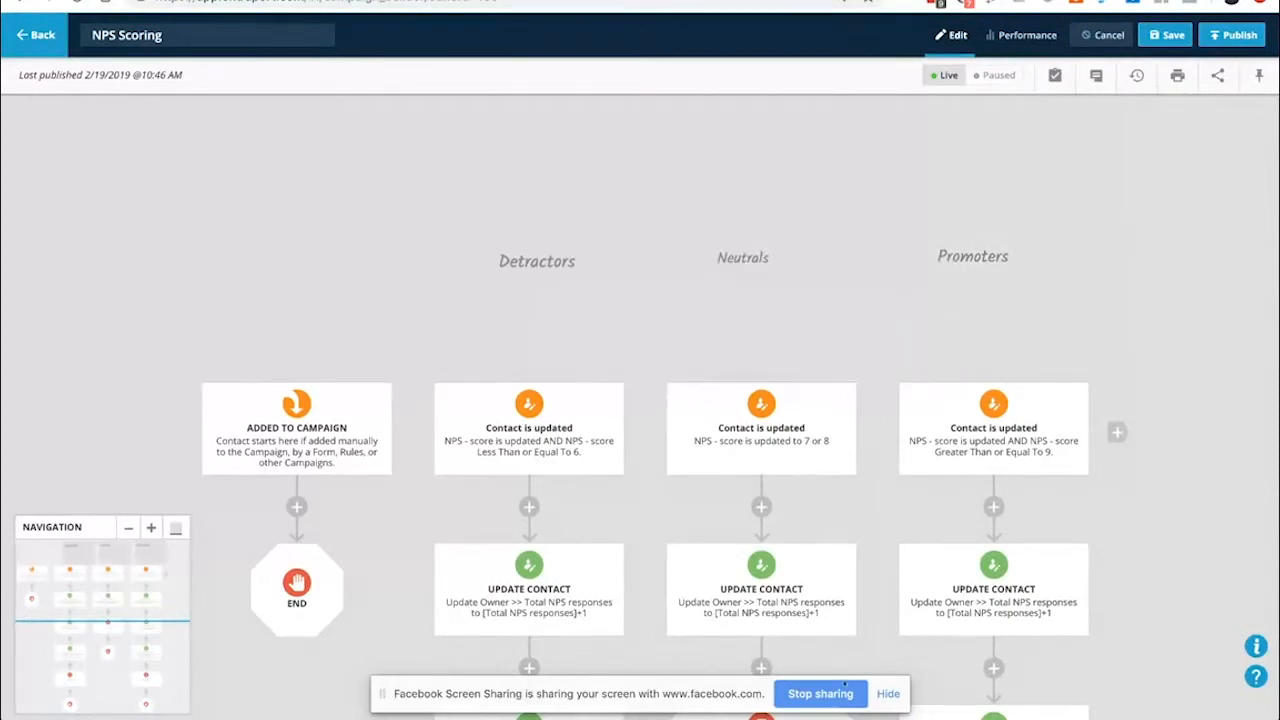
# Finish the Neutrals trigger conditions: NPS - score Equal To 7 OR Equal To 8
pyautogui.scroll(-1, 491, 290)
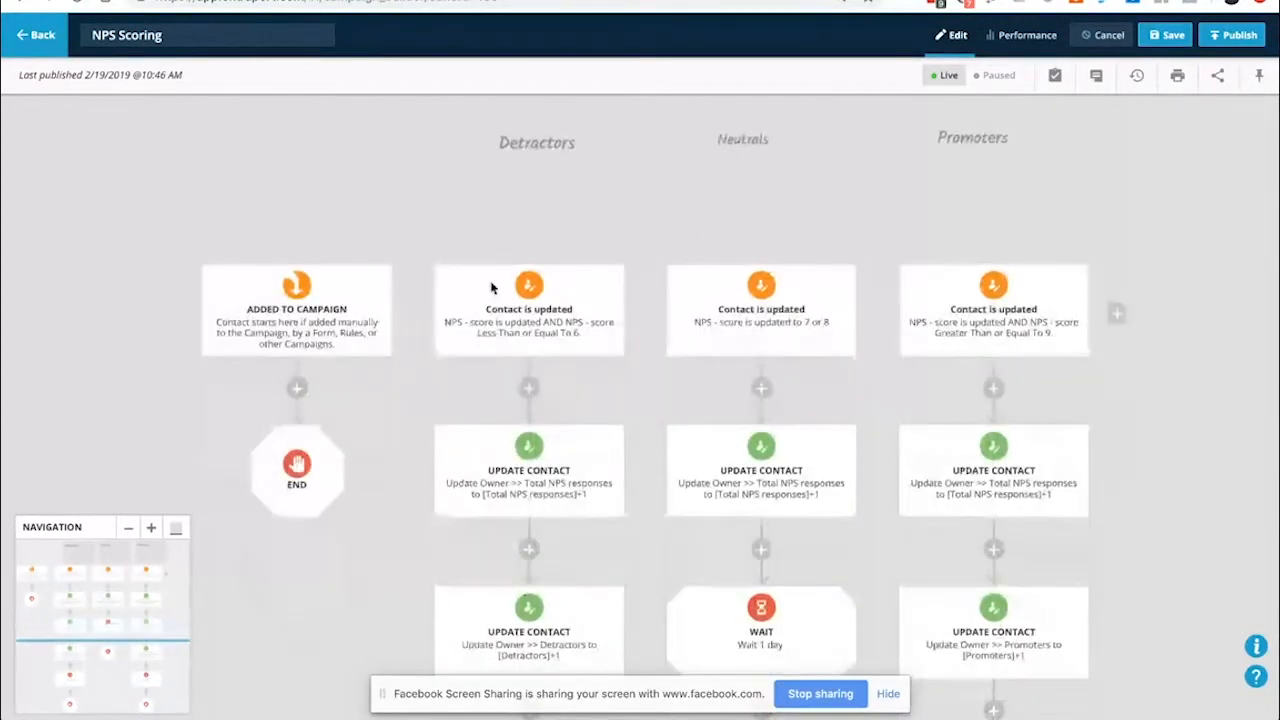
pyautogui.scroll(-1, 497, 276)
pyautogui.scroll(1, 740, 288)
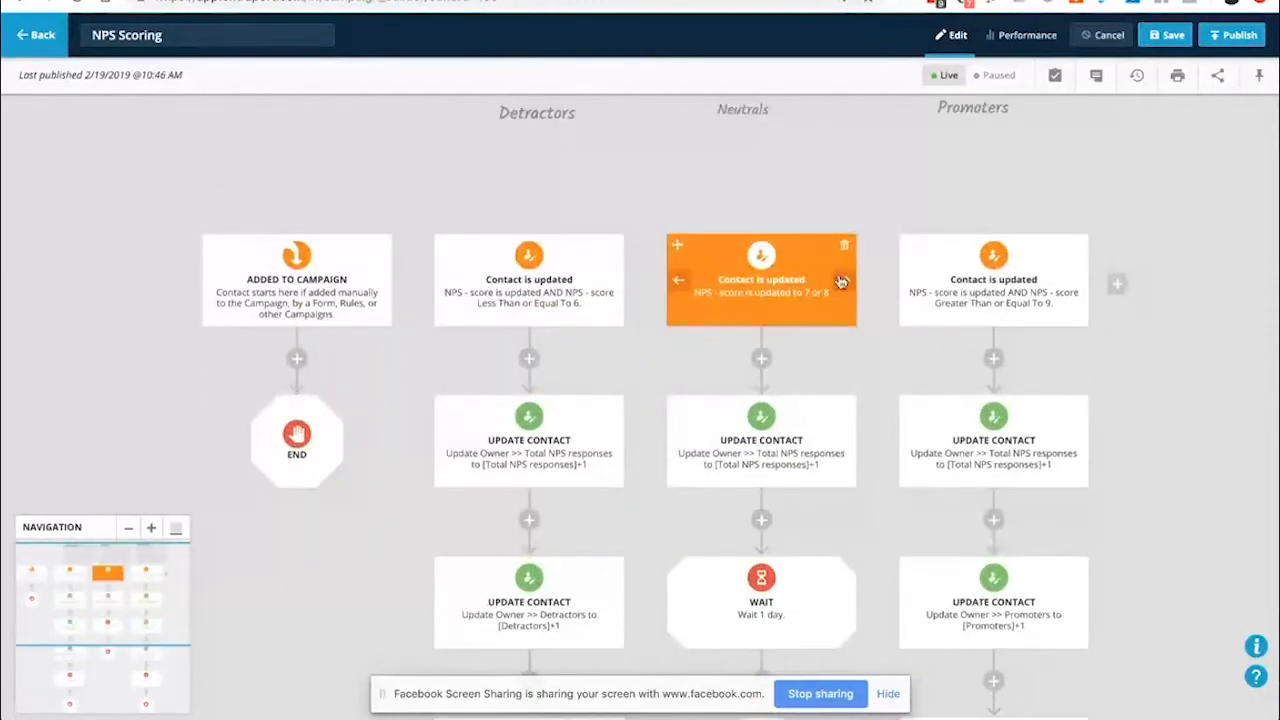
pyautogui.scroll(1, 771, 292)
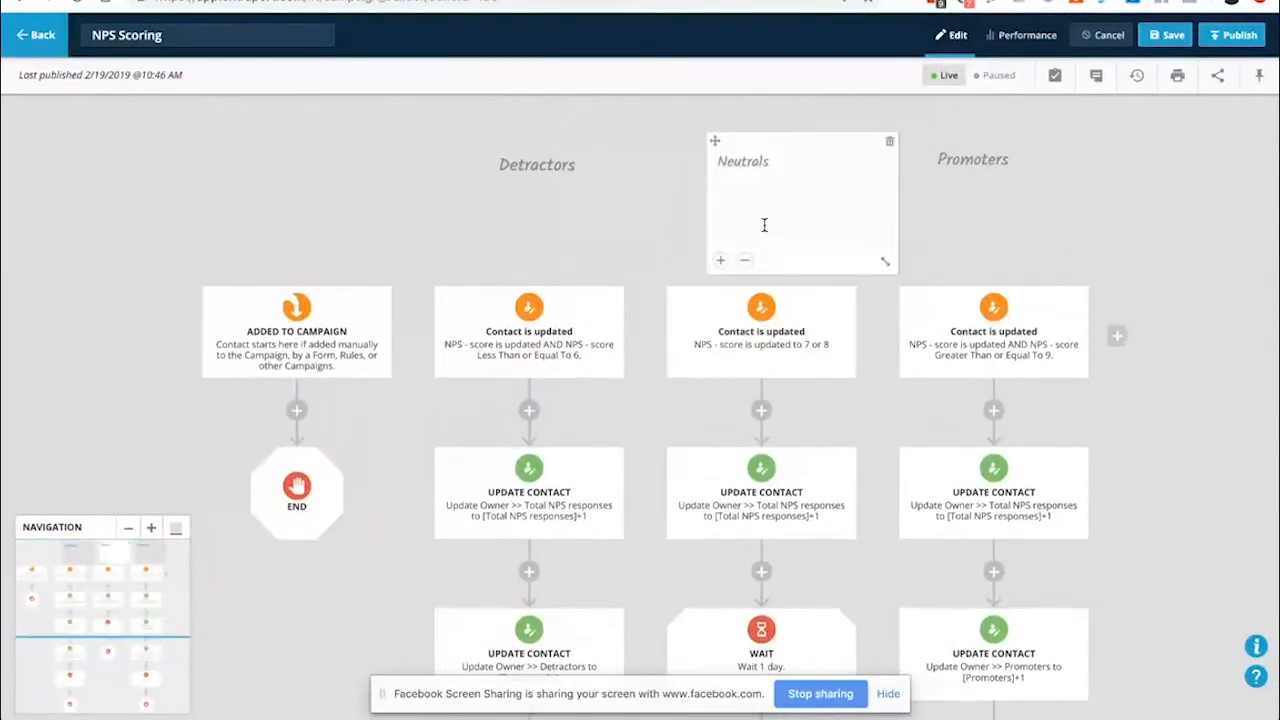
pyautogui.click(745, 342)
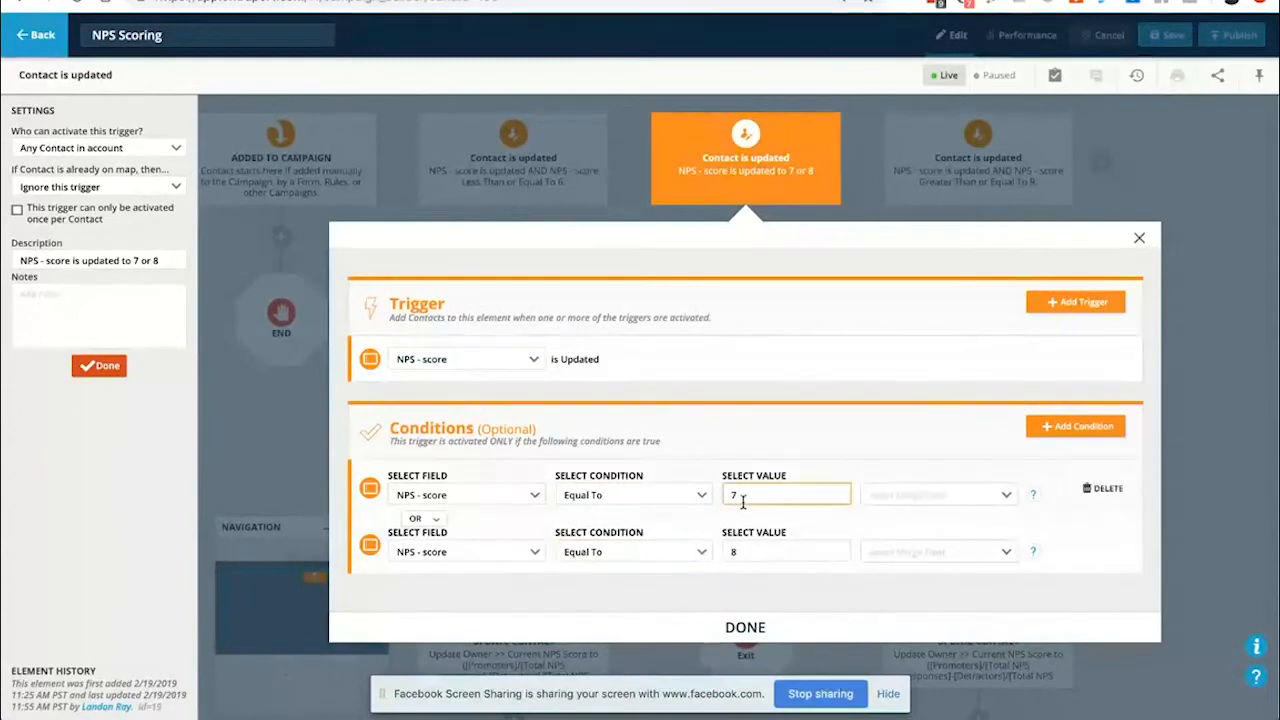
pyautogui.click(745, 627)
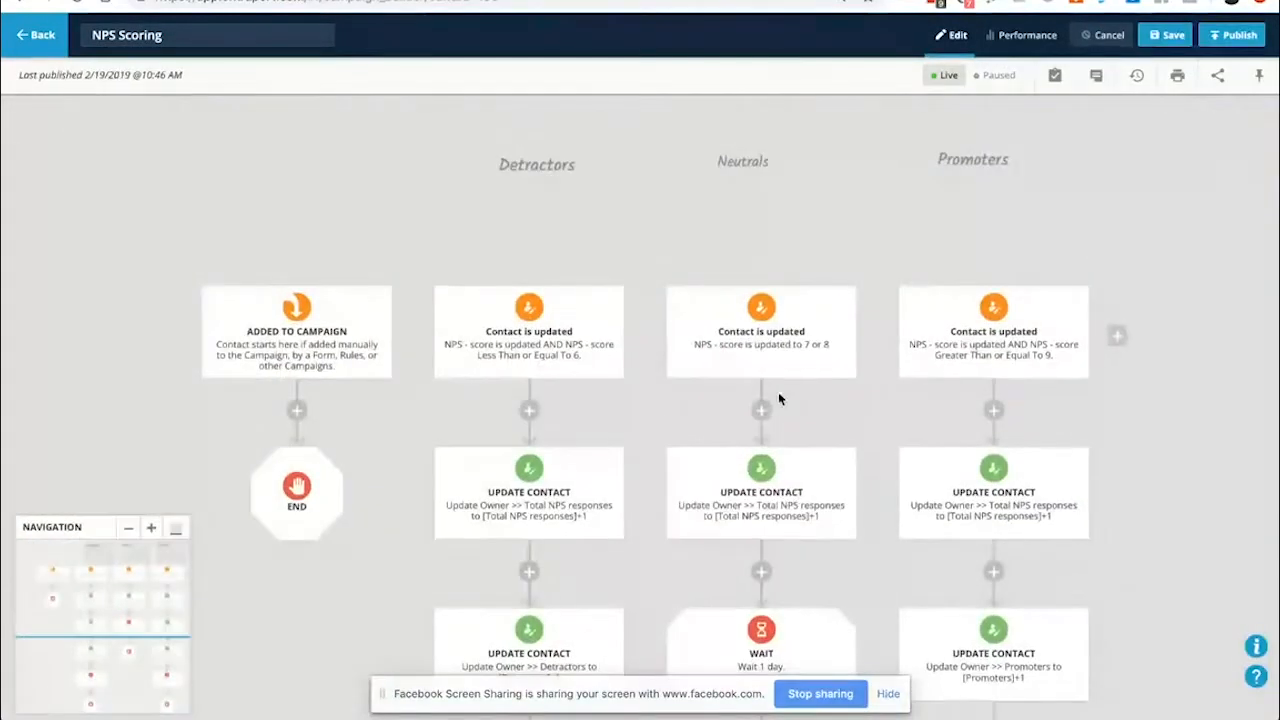
# Open the Neutrals Total NPS responses update step, then the account menu to reach Tracked Links
pyautogui.click(723, 505)
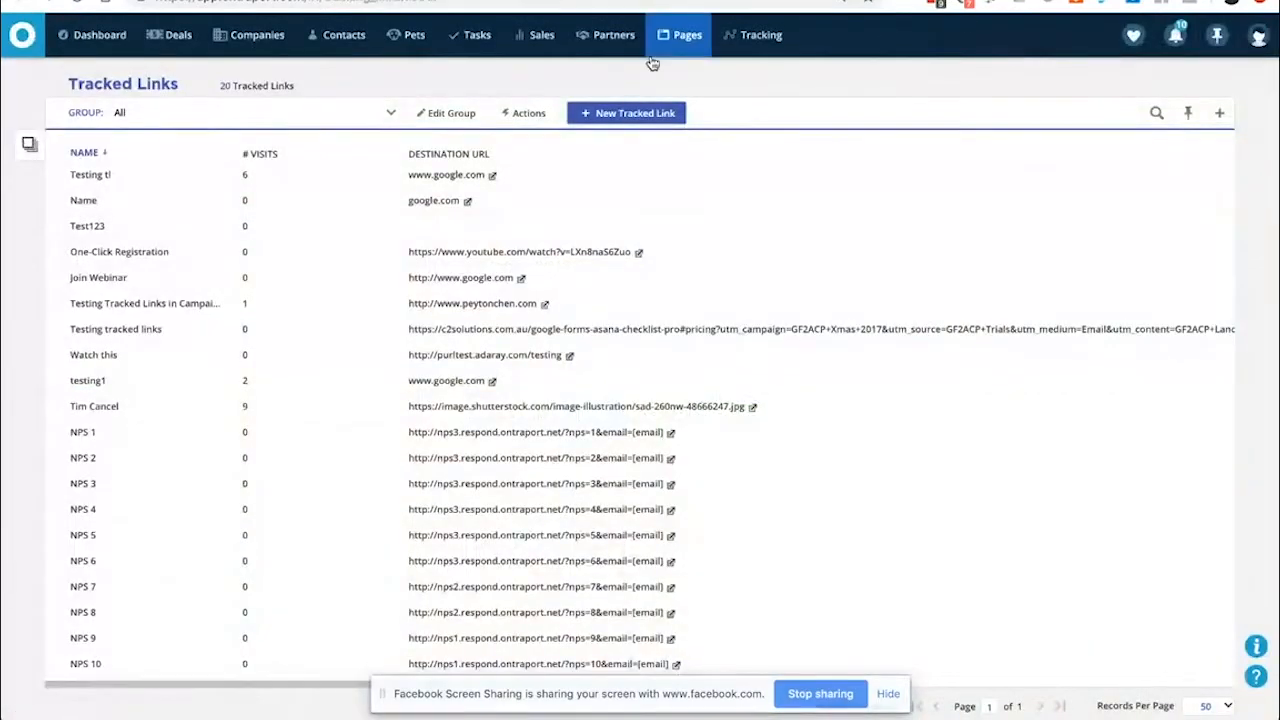
pyautogui.click(1258, 35)
# Filter the Admin settings by 'user' and open the User Field Editor
pyautogui.click(1213, 135)
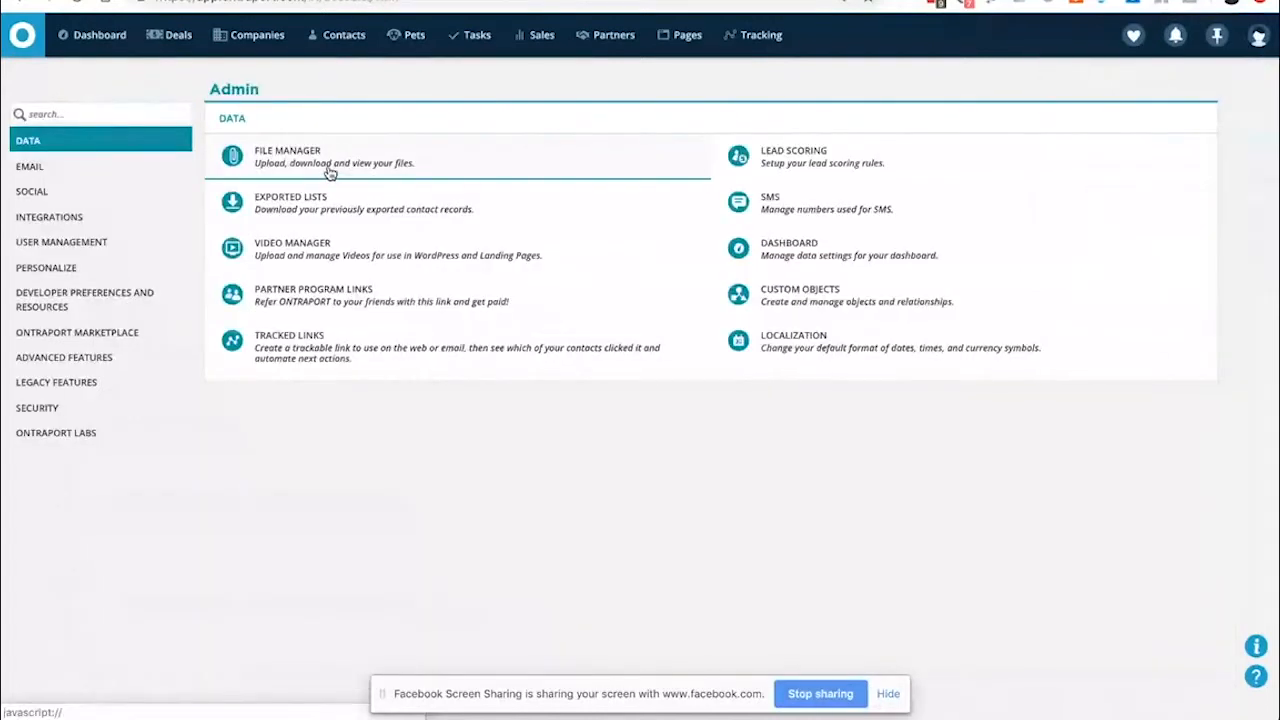
pyautogui.click(75, 112)
pyautogui.write('owne')
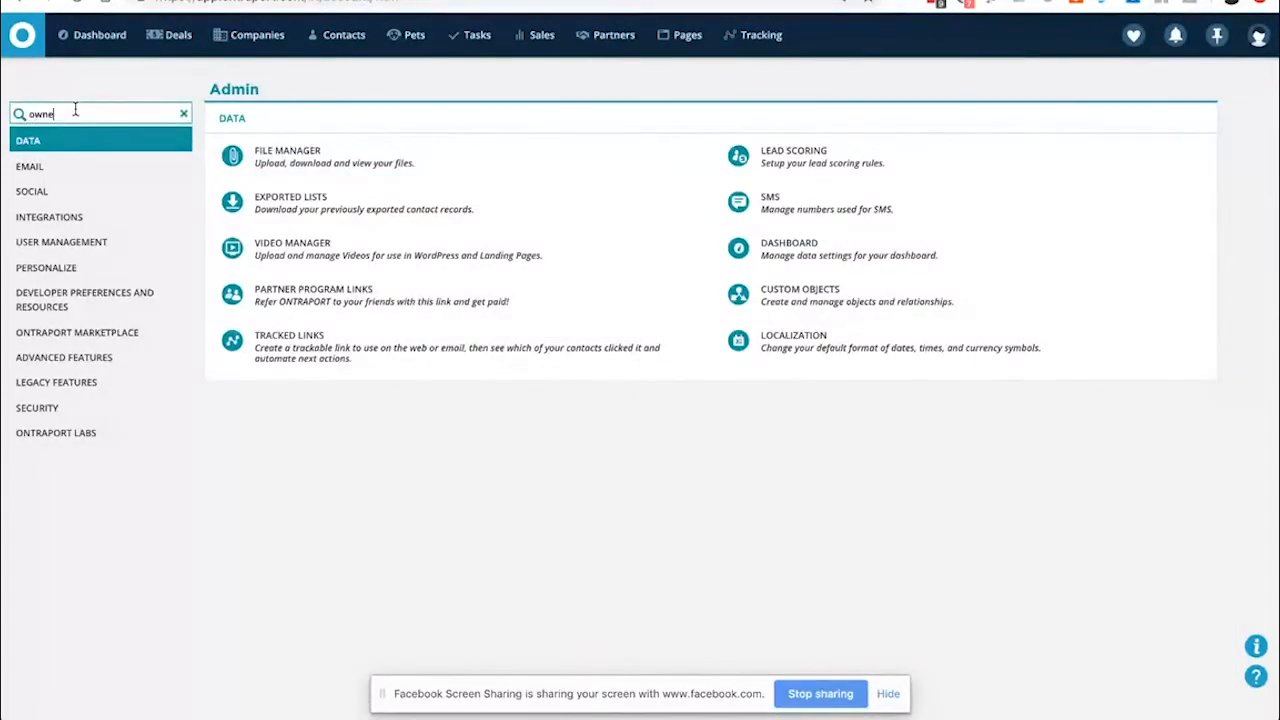
pyautogui.press('BackSpace')
pyautogui.press('BackSpace')
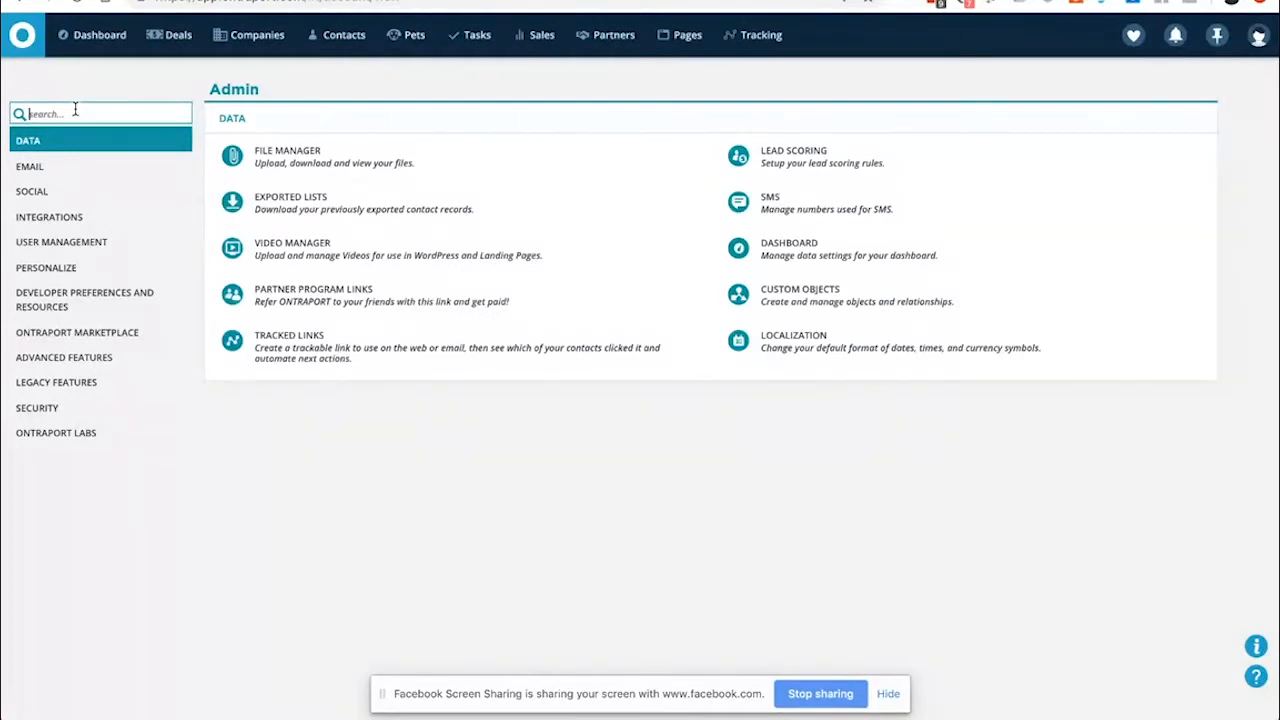
pyautogui.write('user')
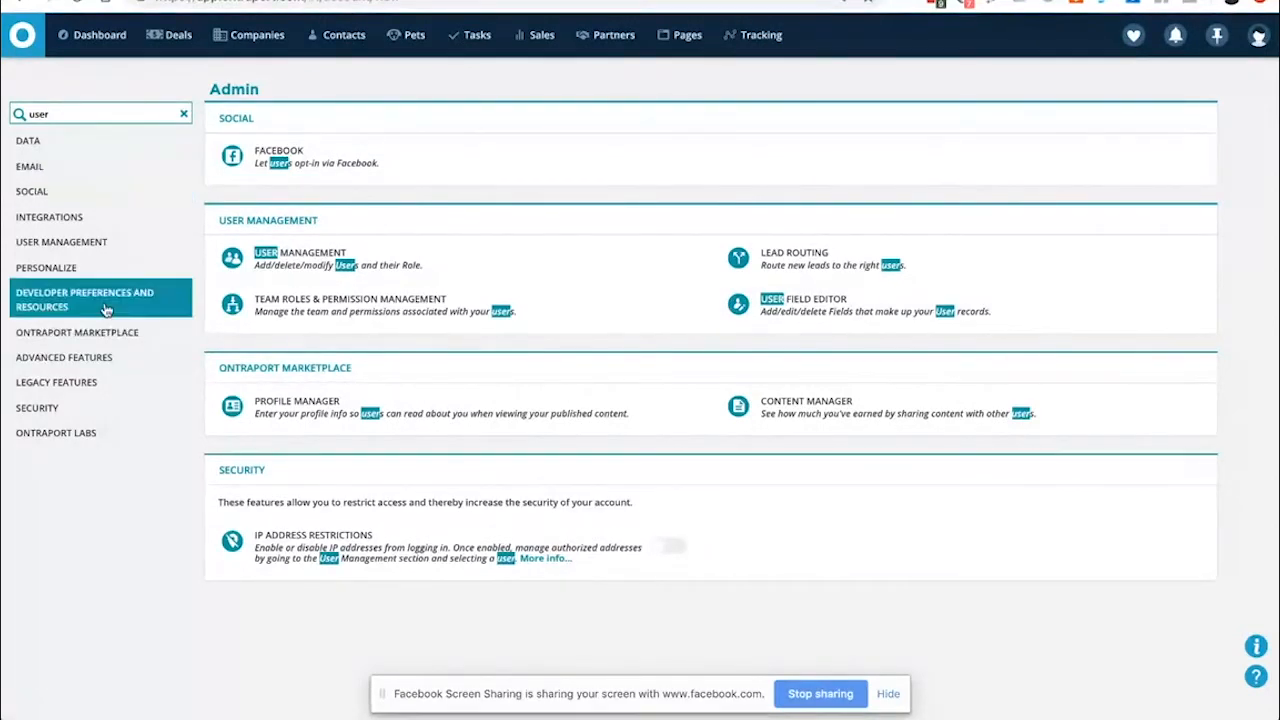
pyautogui.click(818, 309)
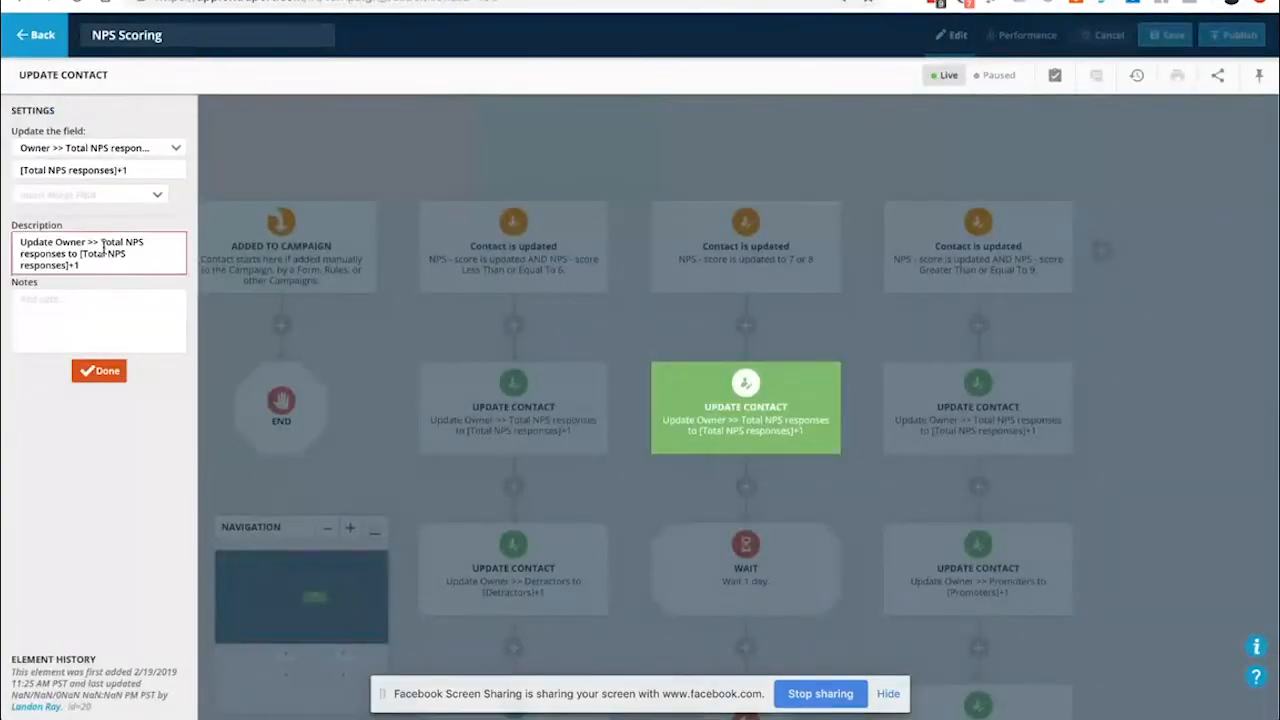
# Confirm the Neutrals update sets Owner >> Total NPS responses to [Total NPS responses]+1 and save it
pyautogui.click(45, 150)
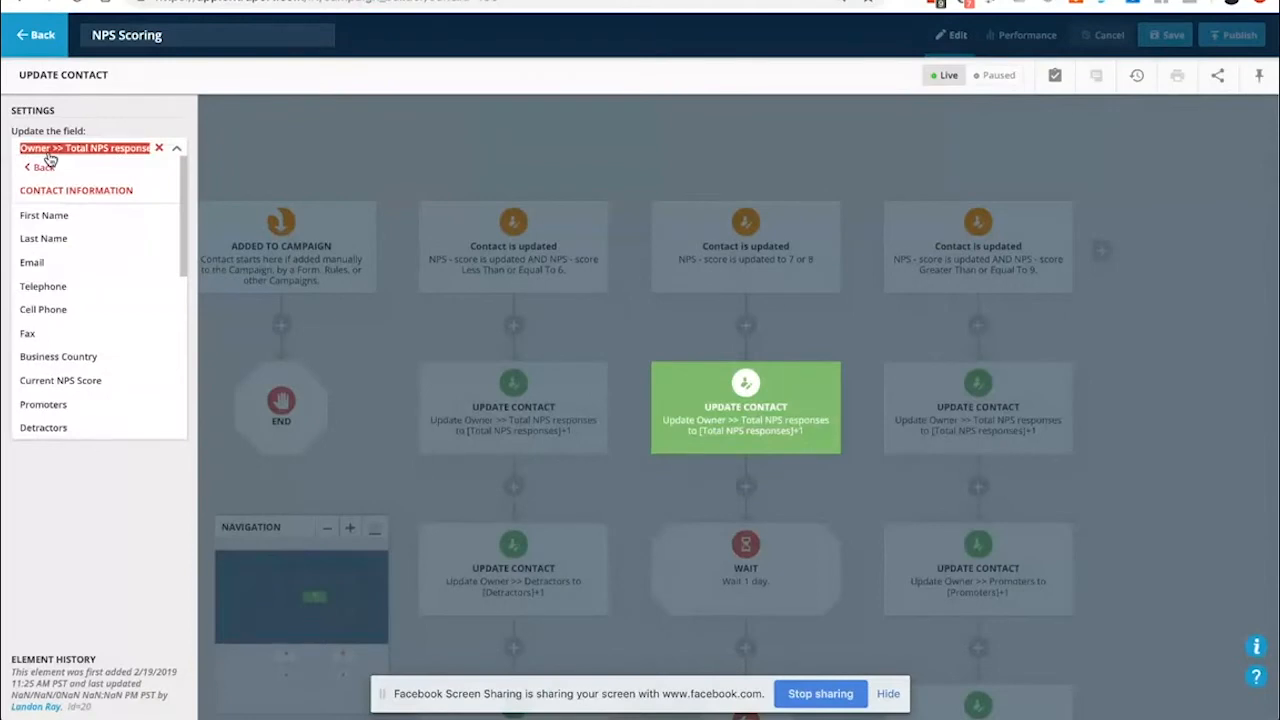
pyautogui.click(147, 134)
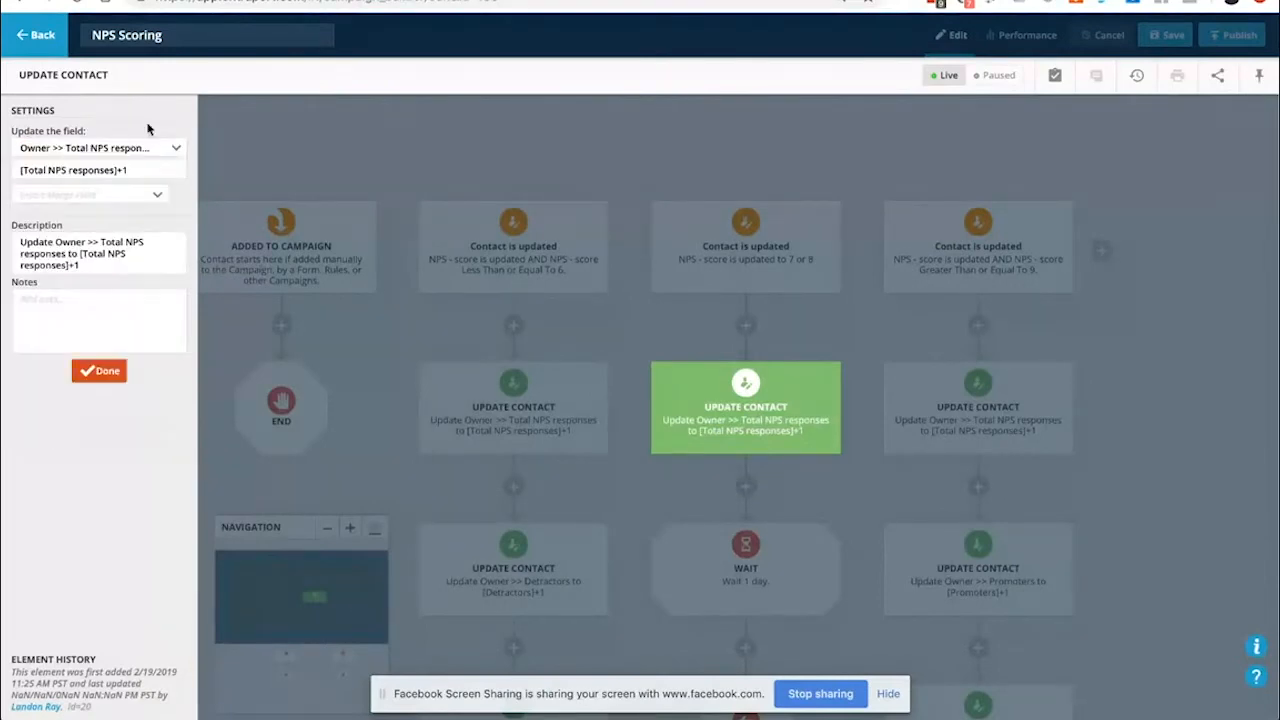
pyautogui.click(90, 170)
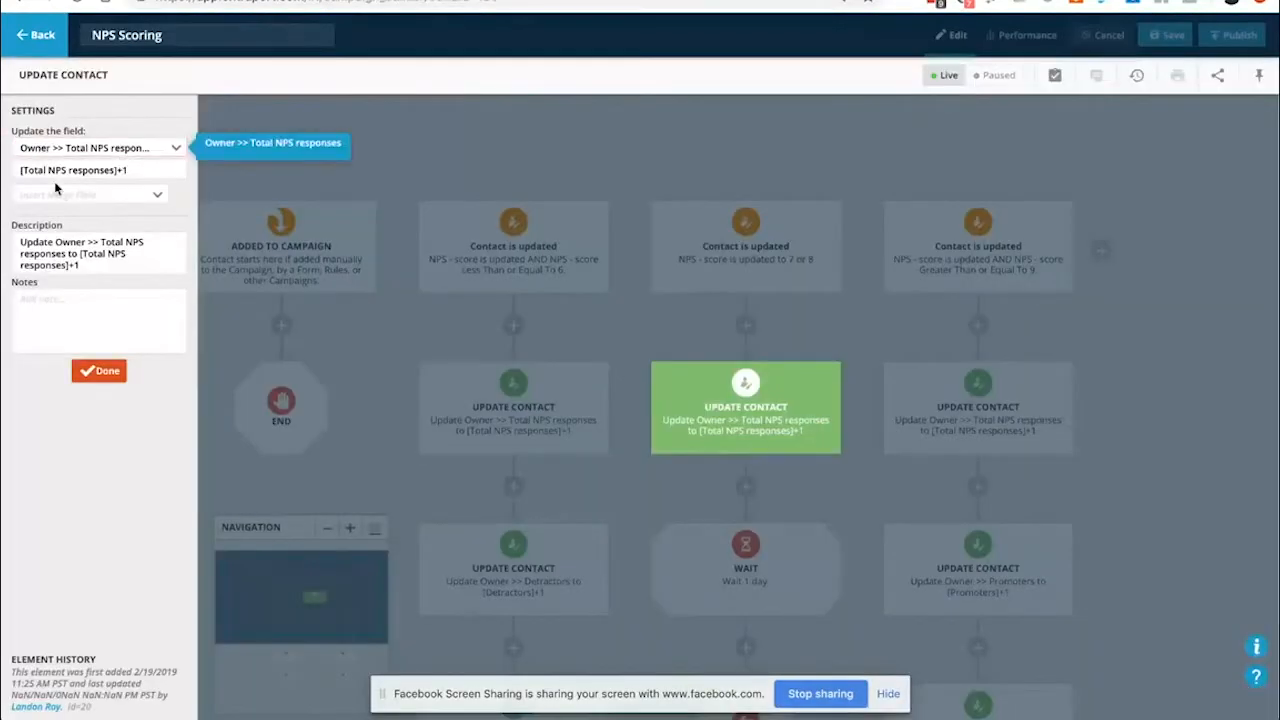
pyautogui.click(37, 168)
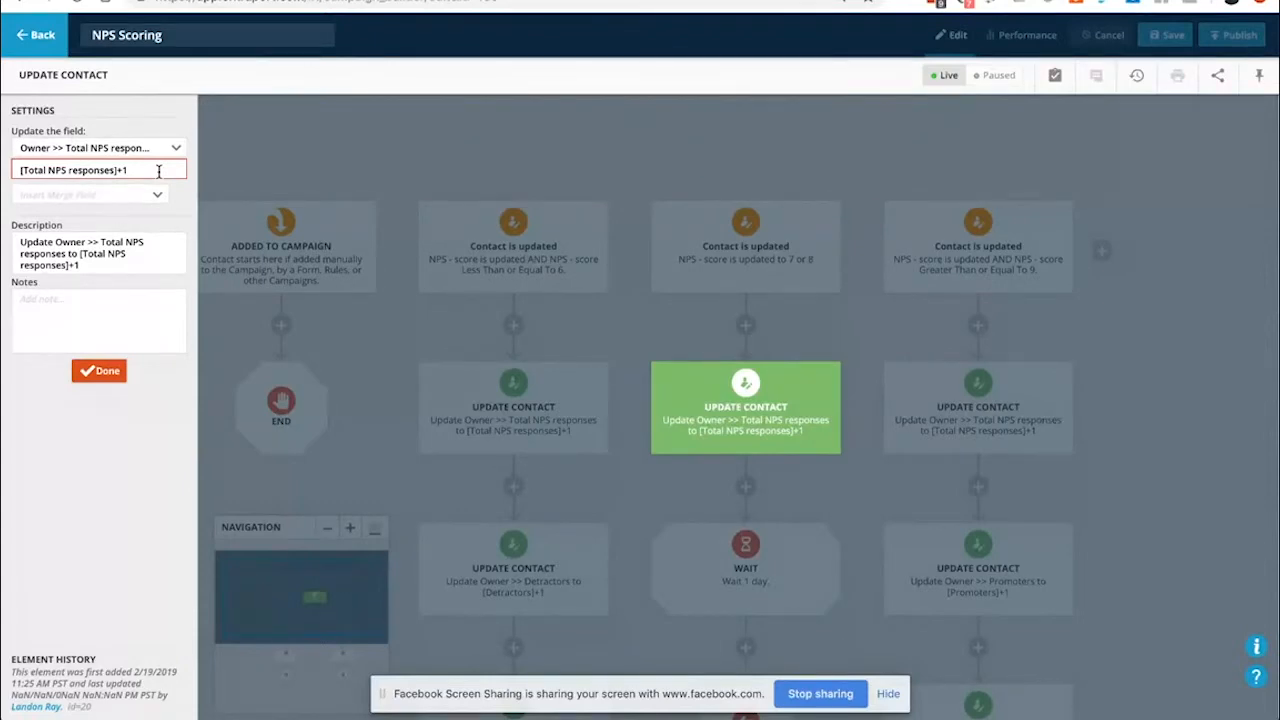
pyautogui.click(99, 371)
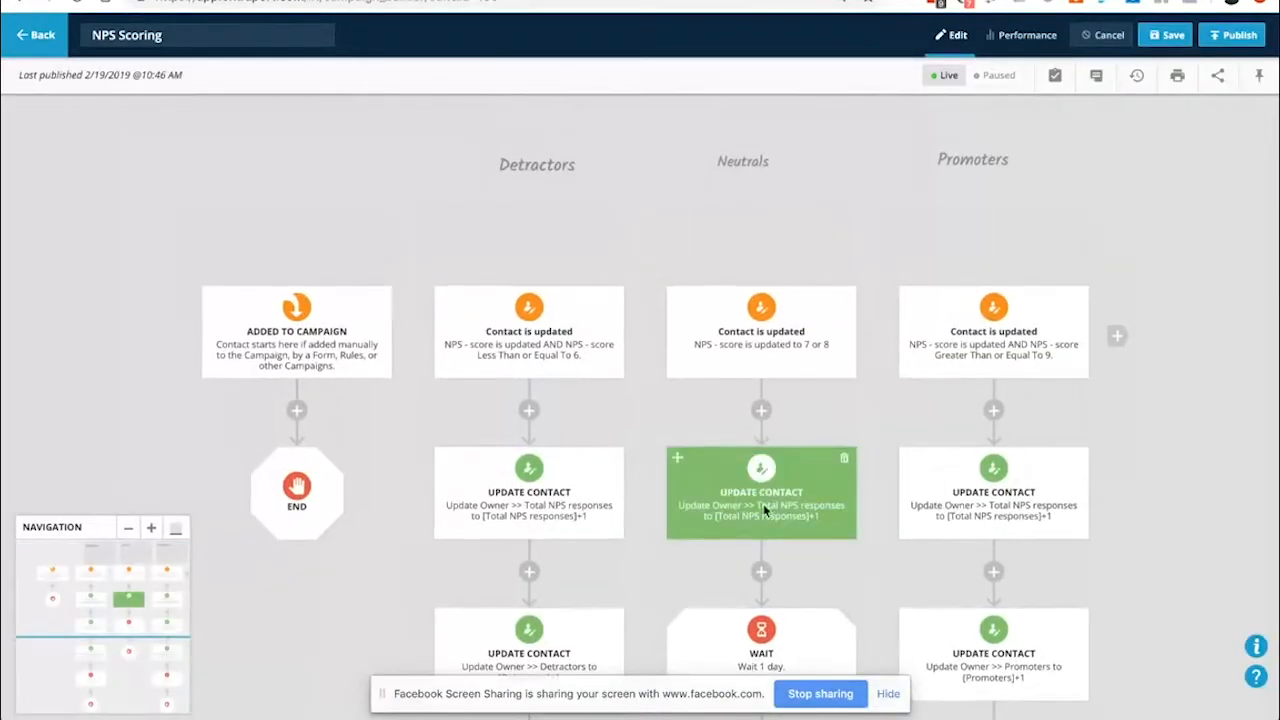
# Place a copy of the Current NPS Score update above the Neutrals 1-day wait using 'Copy only this item'
pyautogui.scroll(-1, 1160, 514)
pyautogui.scroll(-1, 787, 500)
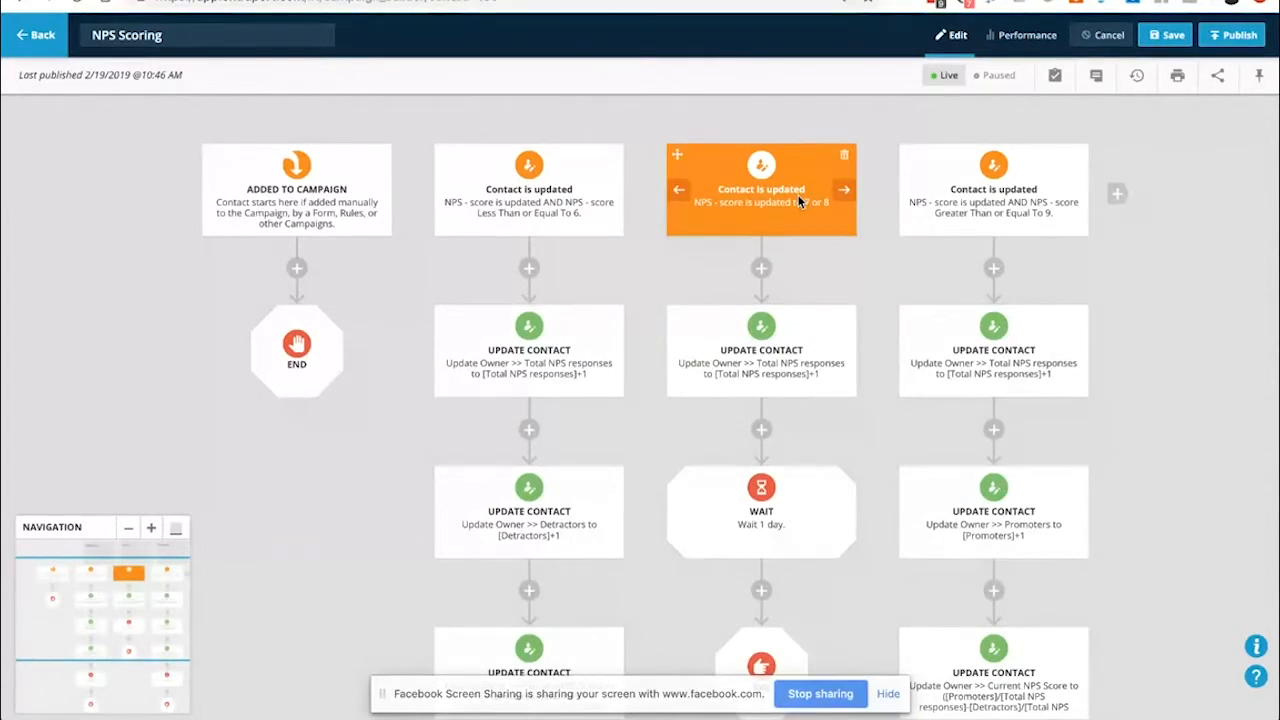
pyautogui.scroll(-1, 762, 380)
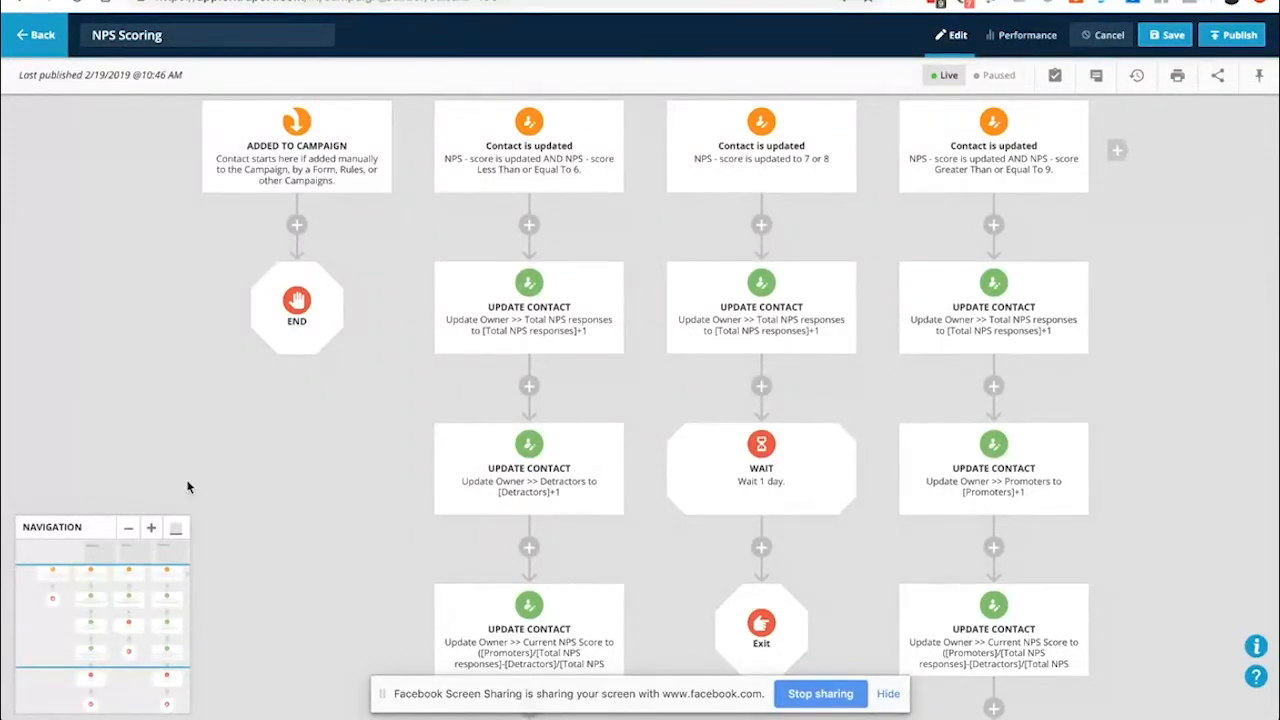
pyautogui.scroll(-2, 643, 360)
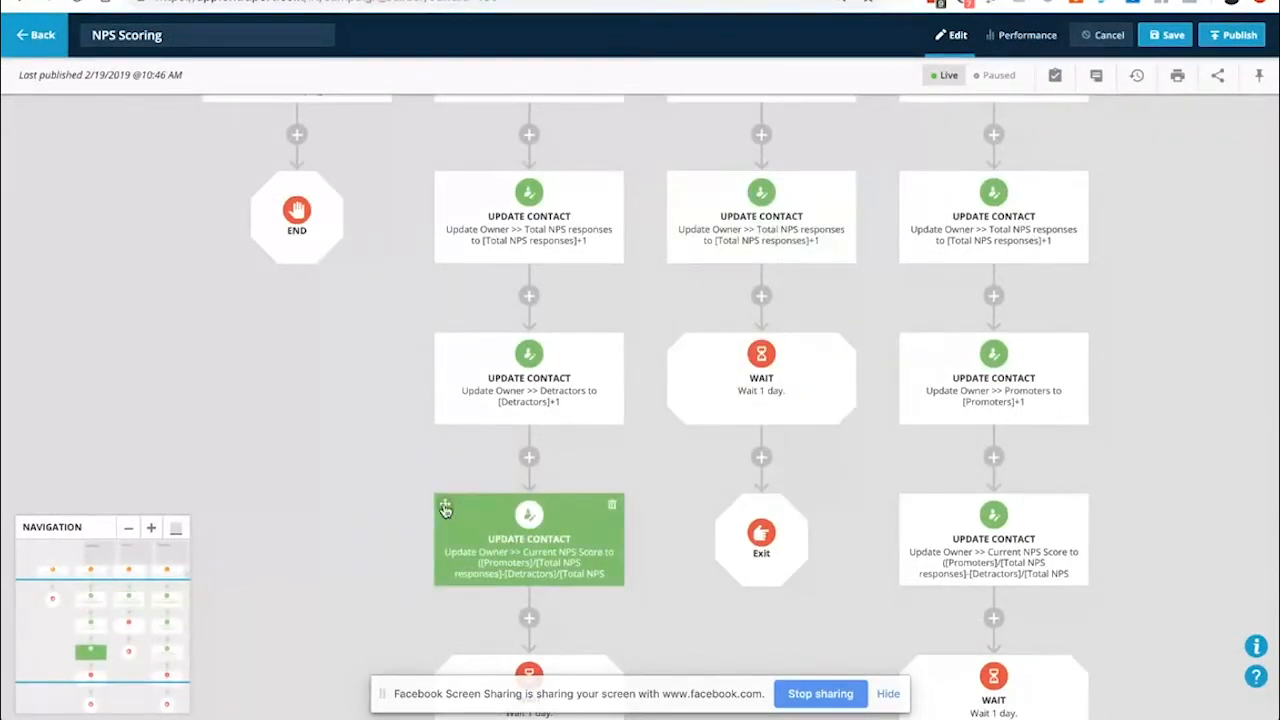
pyautogui.scroll(-1, 400, 490)
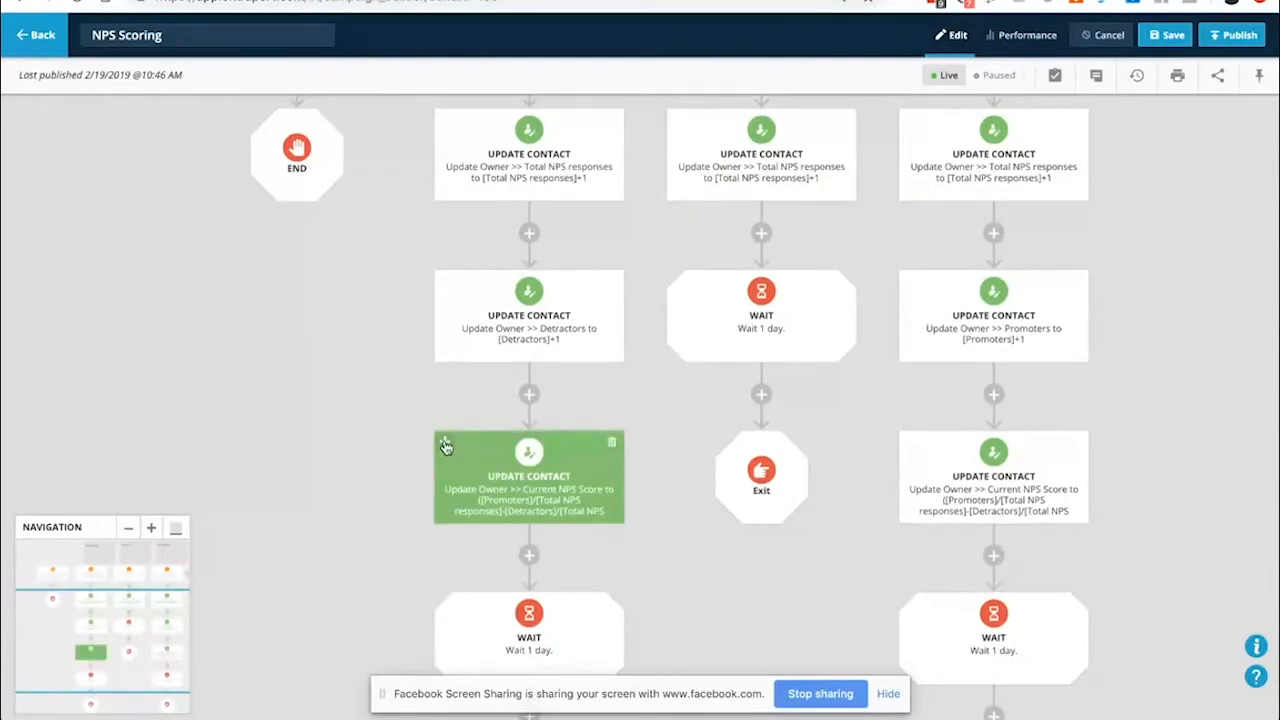
pyautogui.moveTo(449, 443); pyautogui.dragTo(757, 234)
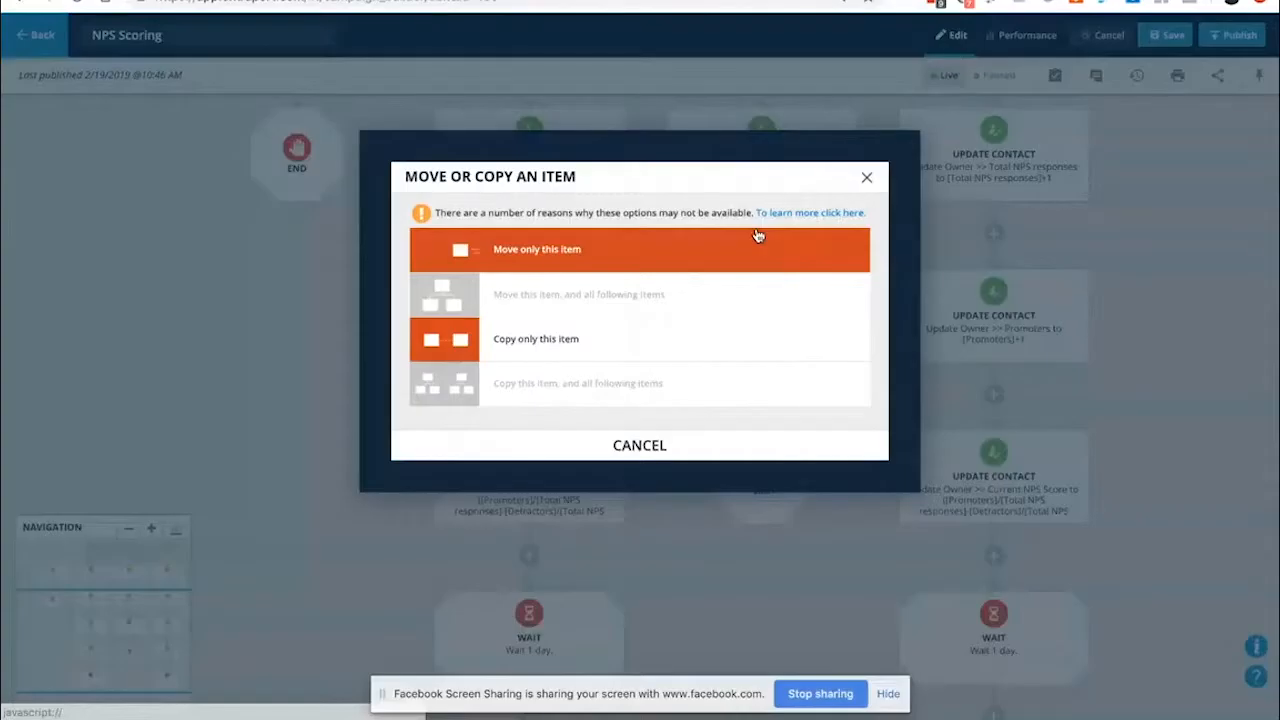
pyautogui.click(438, 344)
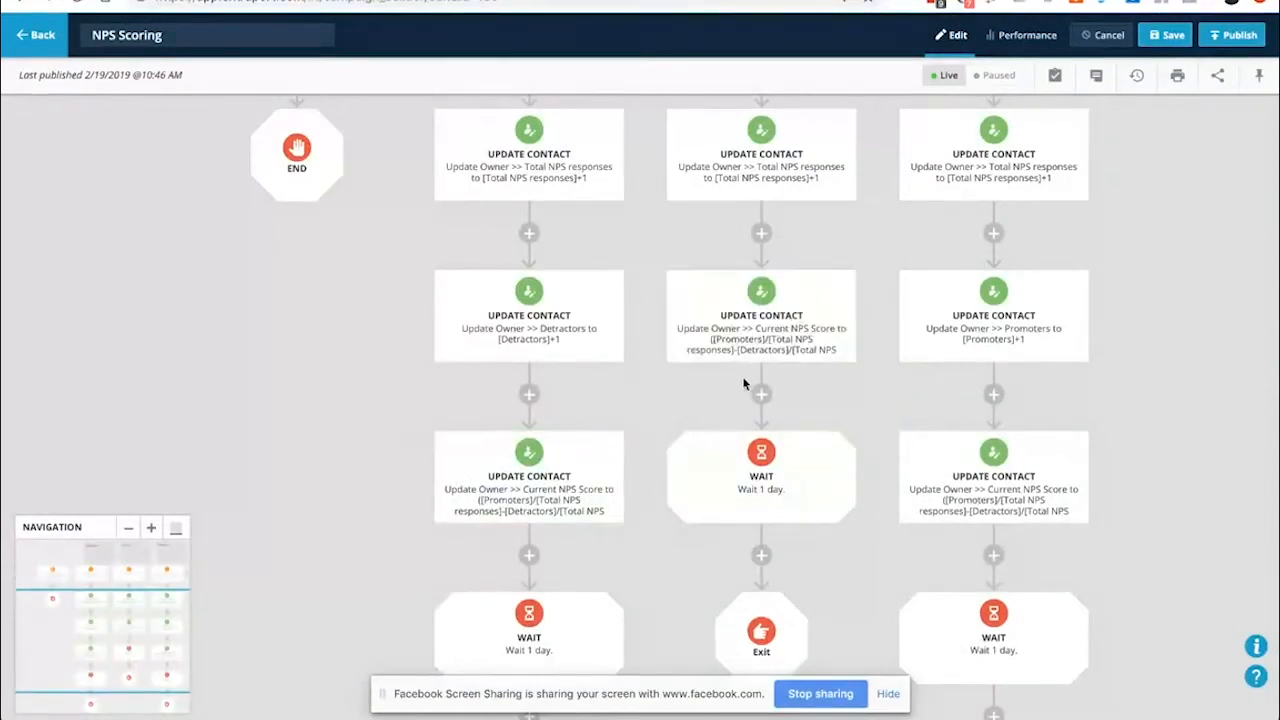
pyautogui.scroll(1, 750, 350)
pyautogui.scroll(2, 750, 356)
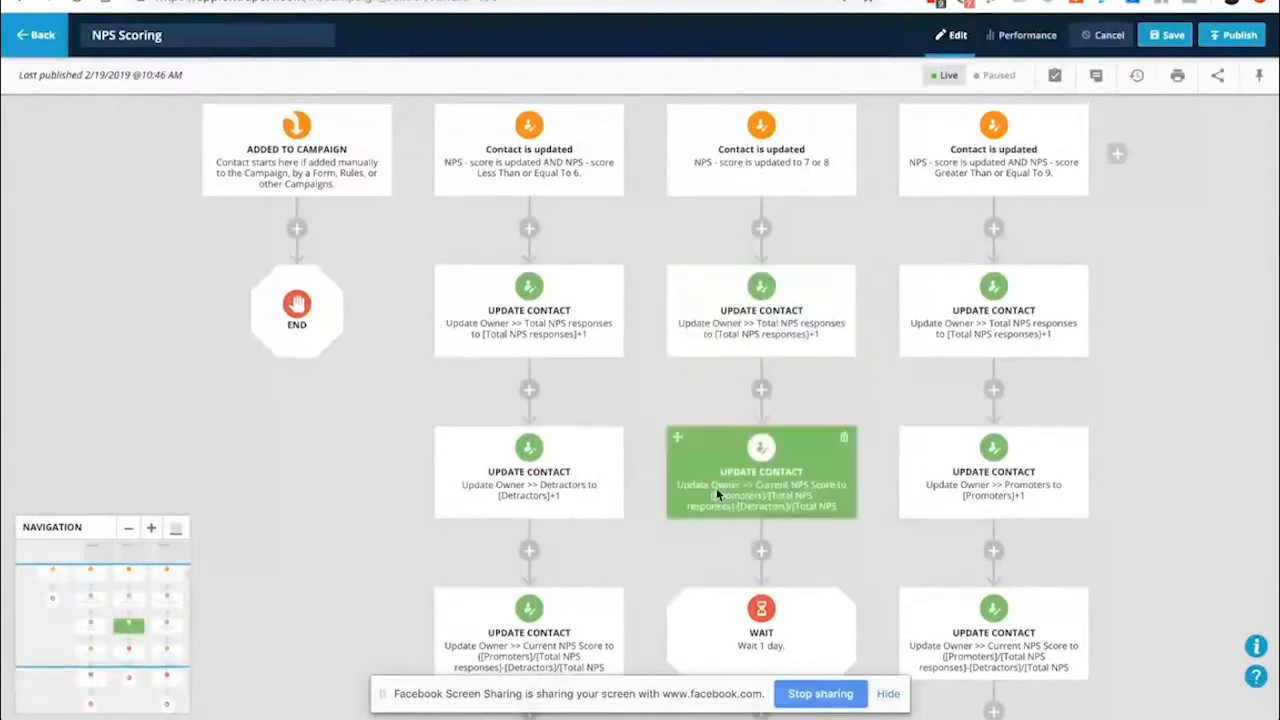
pyautogui.click(722, 485)
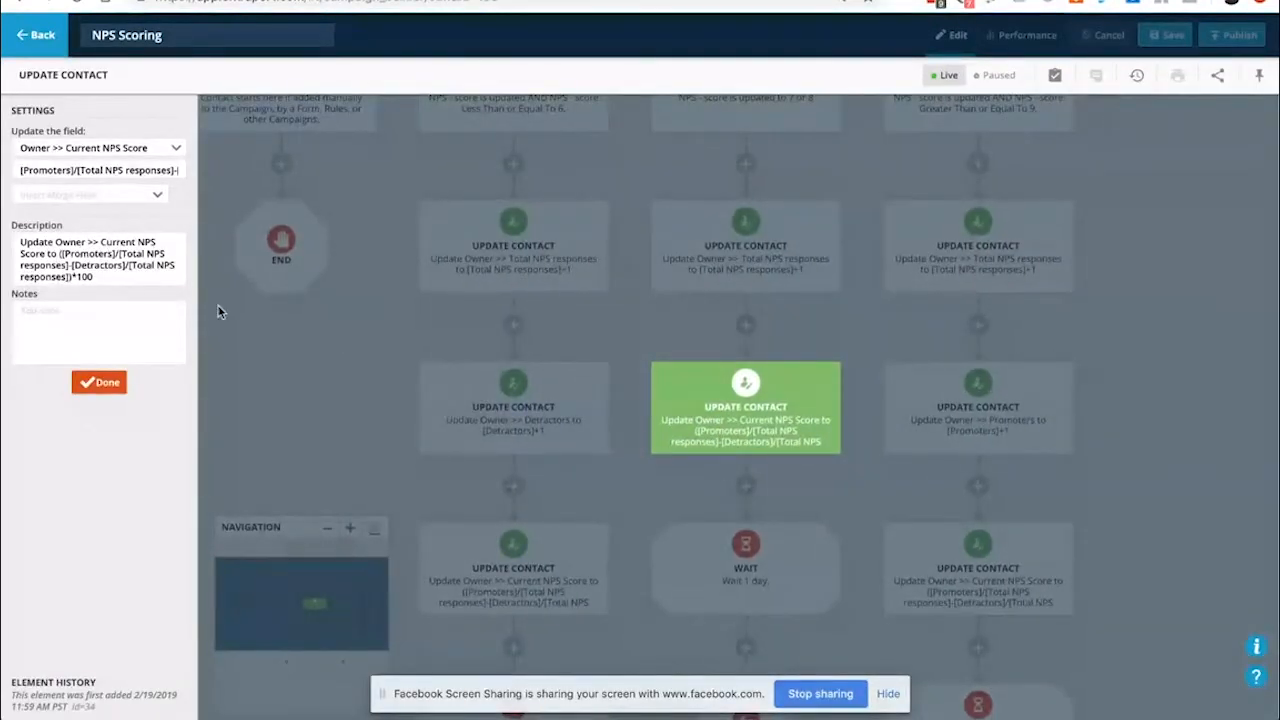
pyautogui.click(62, 168)
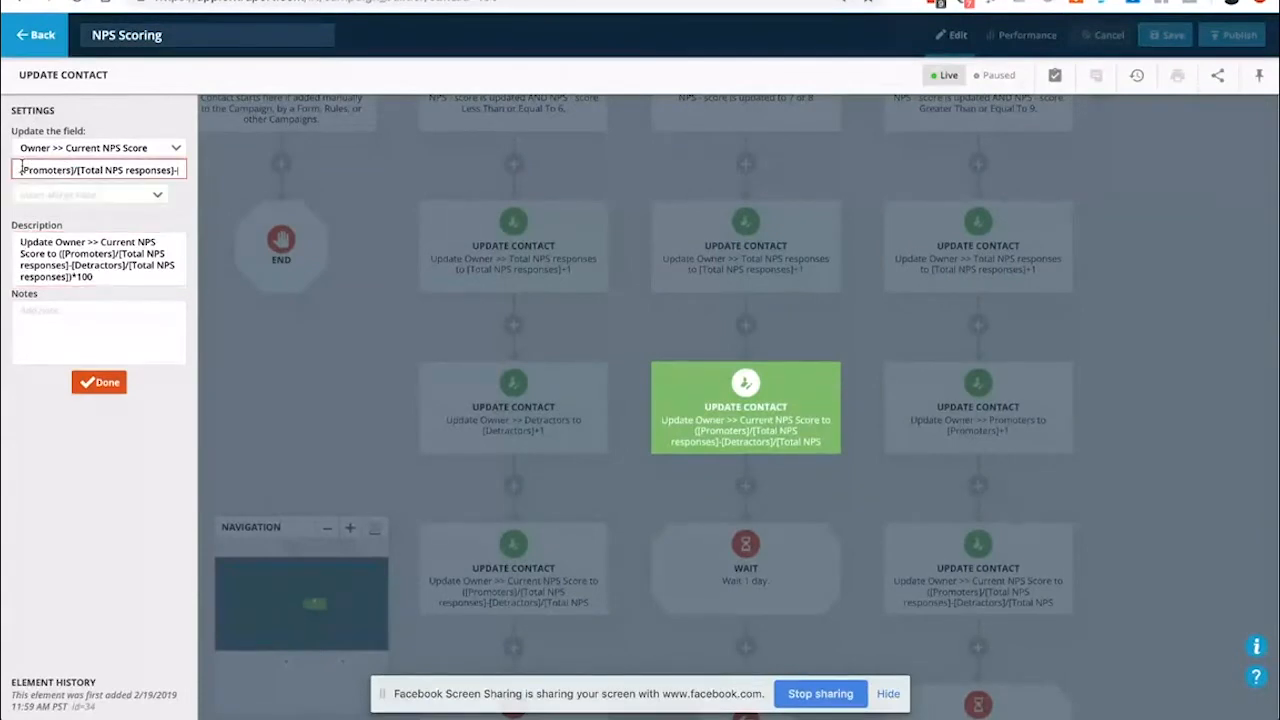
pyautogui.click(43, 252)
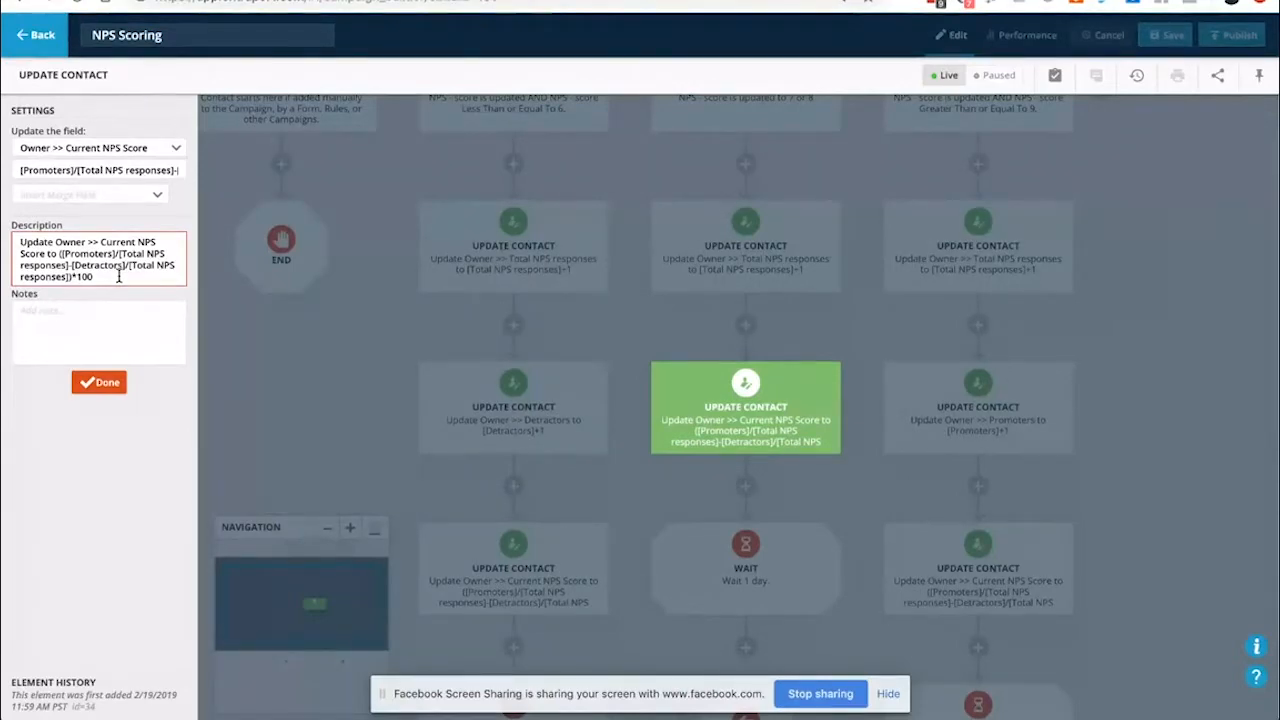
pyautogui.click(115, 388)
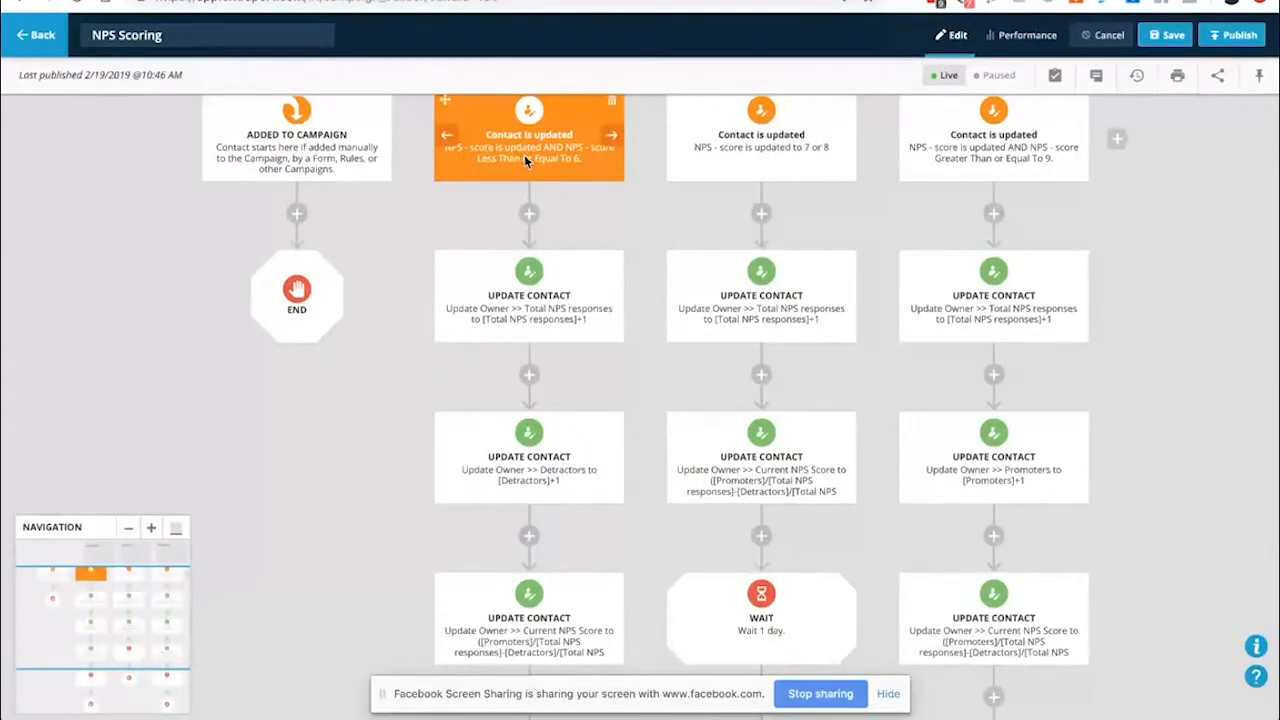
# Review the Detractors trigger conditions and close them, returning to the map
pyautogui.click(524, 154)
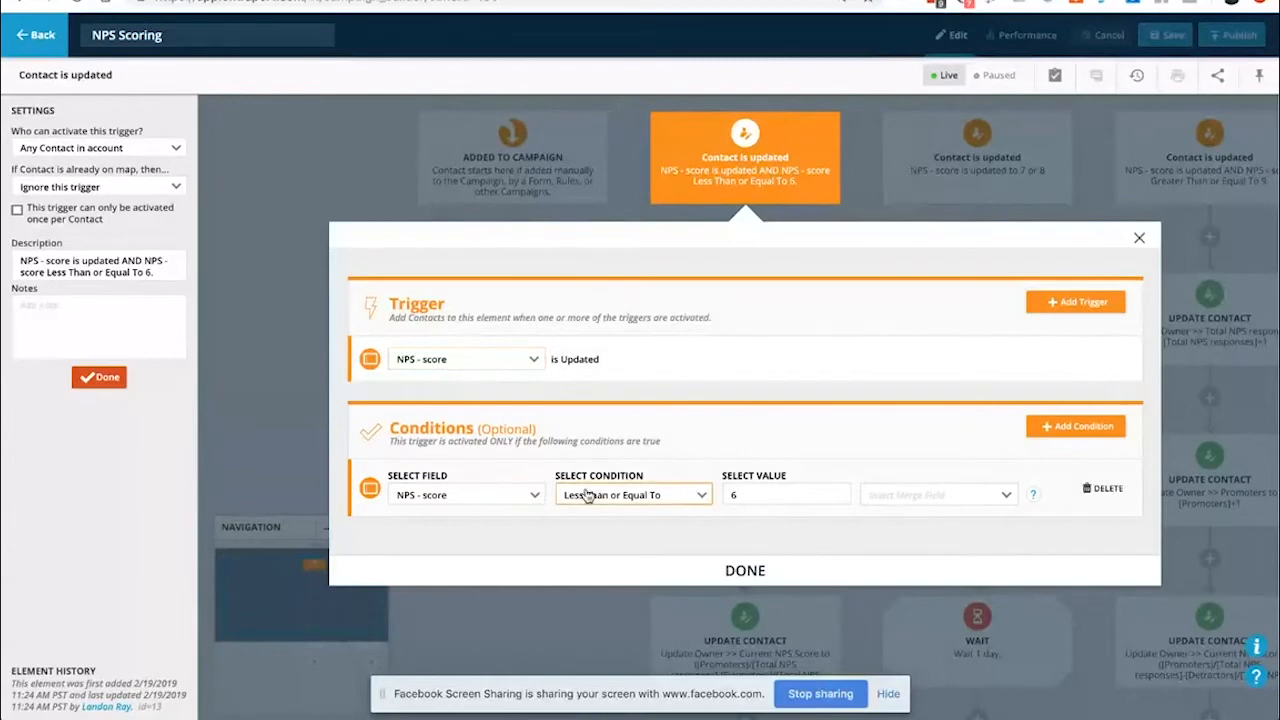
pyautogui.click(738, 570)
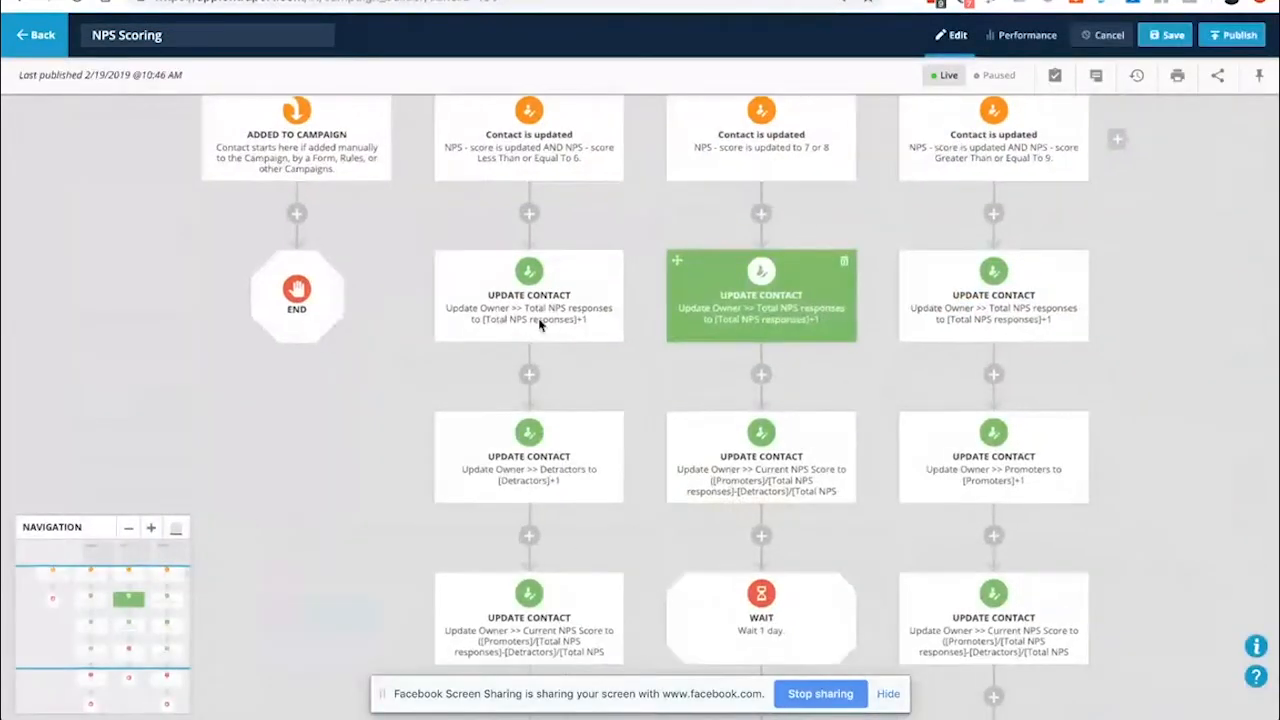
pyautogui.click(542, 315)
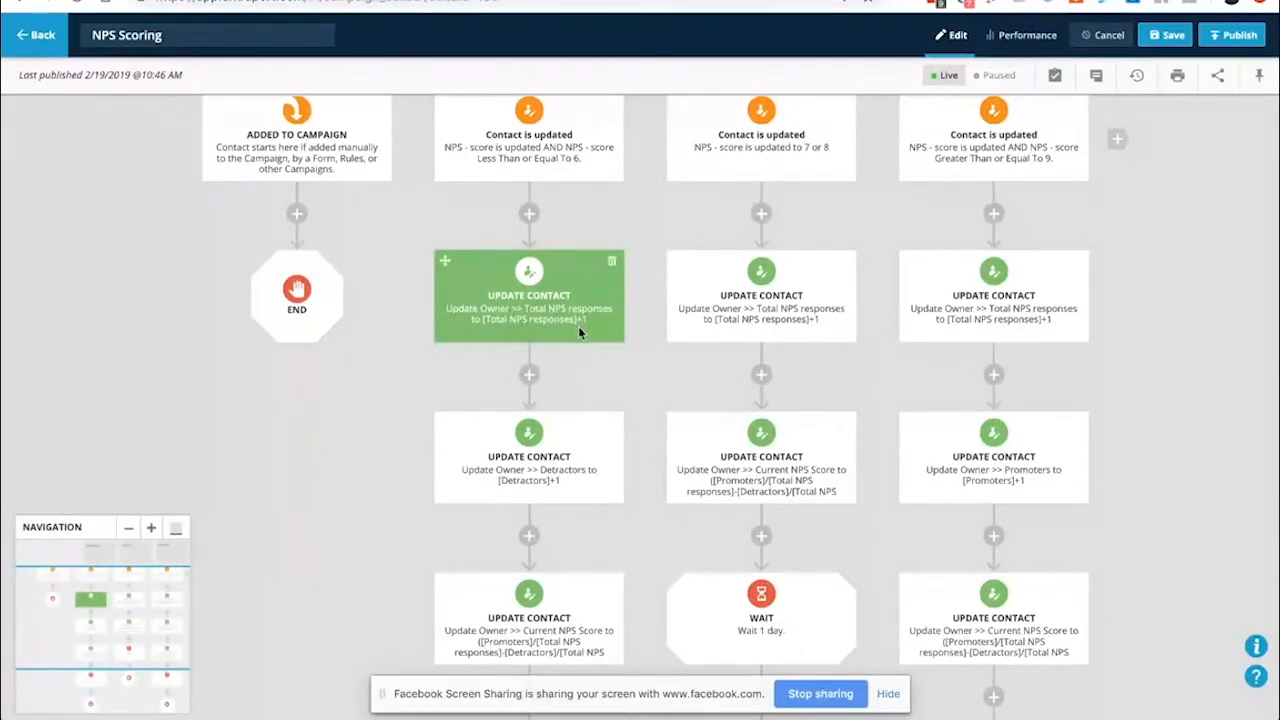
# Scroll through each branch's Current NPS Score update, 1-day wait and exit steps
pyautogui.scroll(-3, 466, 383)
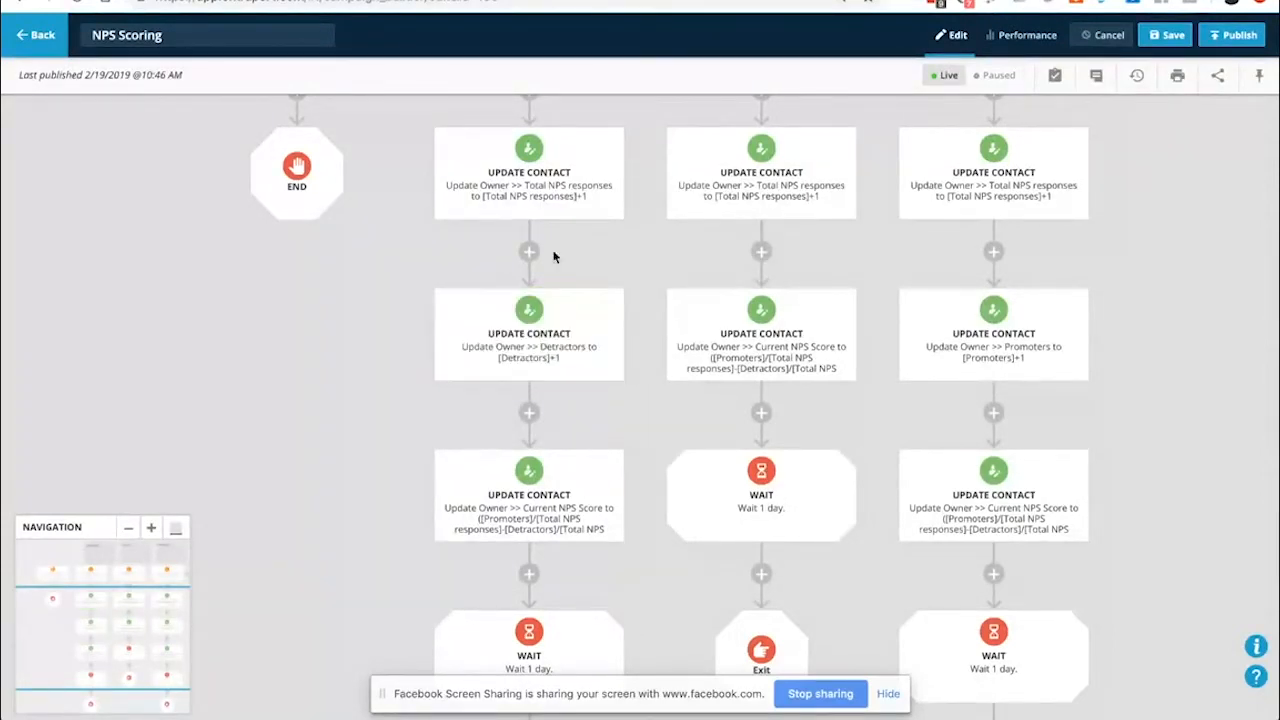
pyautogui.scroll(2, 555, 250)
pyautogui.scroll(-1, 561, 474)
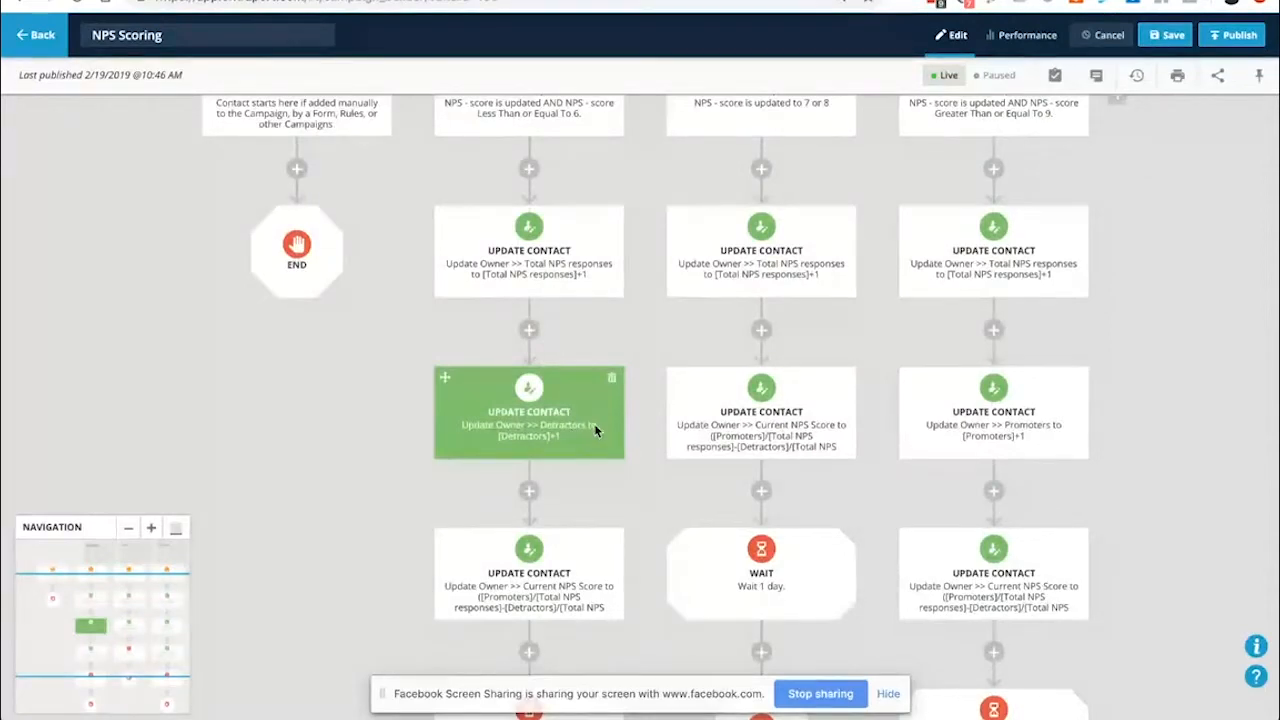
pyautogui.scroll(-1, 560, 446)
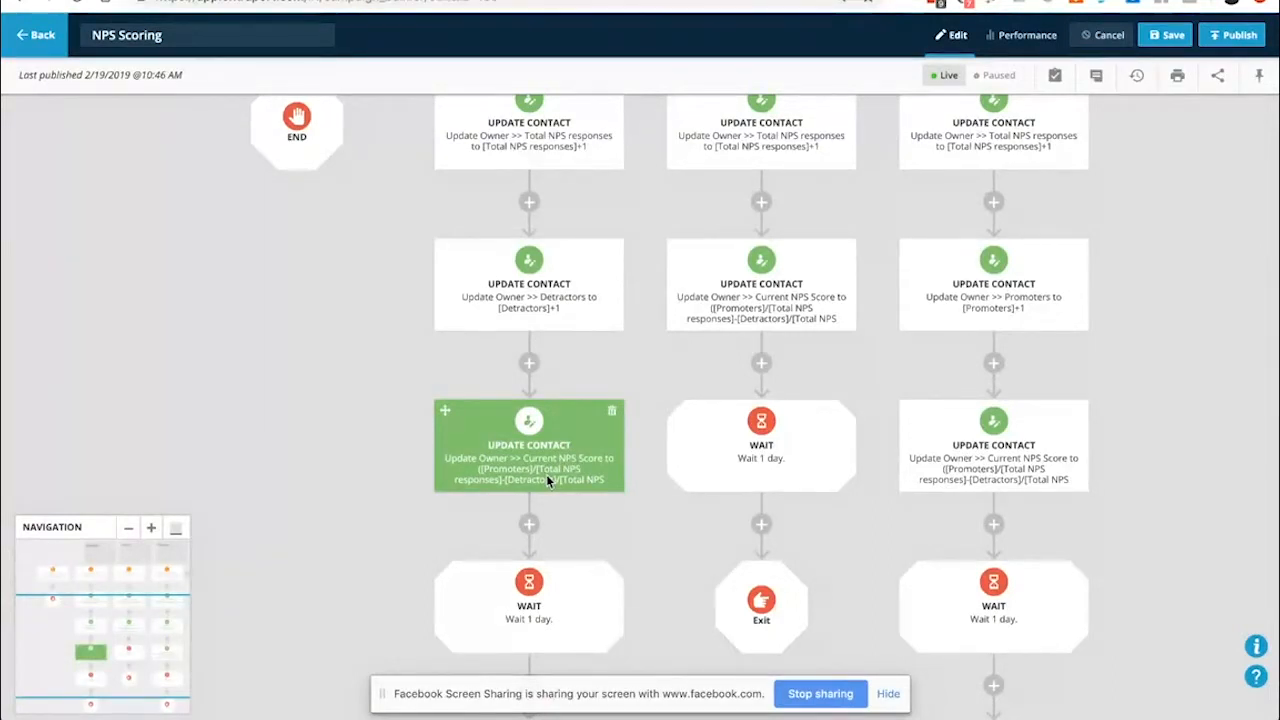
pyautogui.scroll(2, 1008, 300)
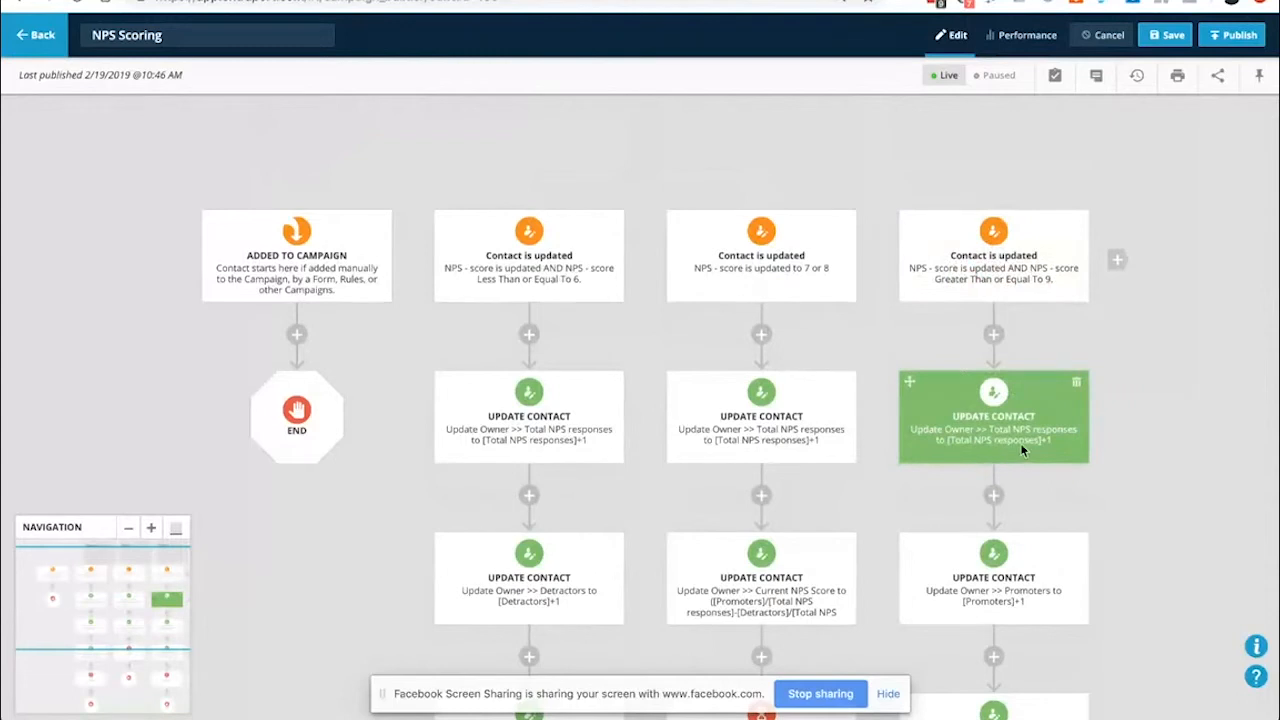
pyautogui.scroll(-2, 1031, 450)
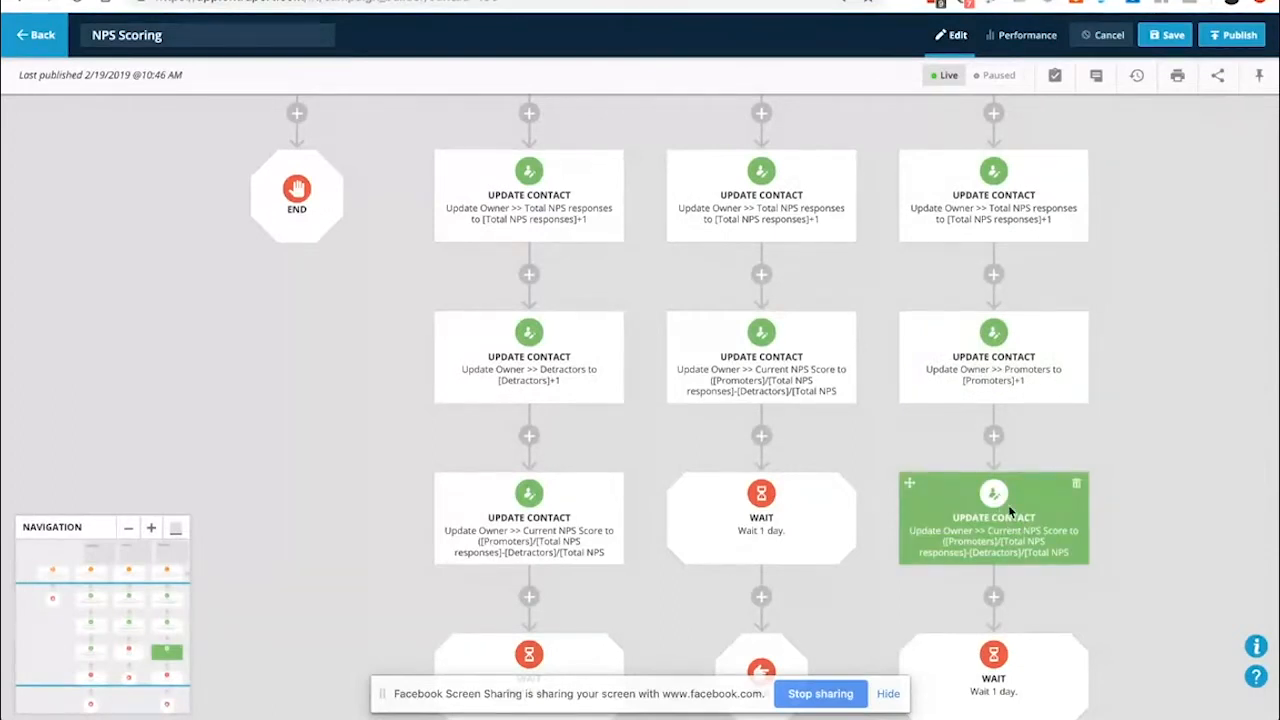
pyautogui.scroll(-1, 966, 540)
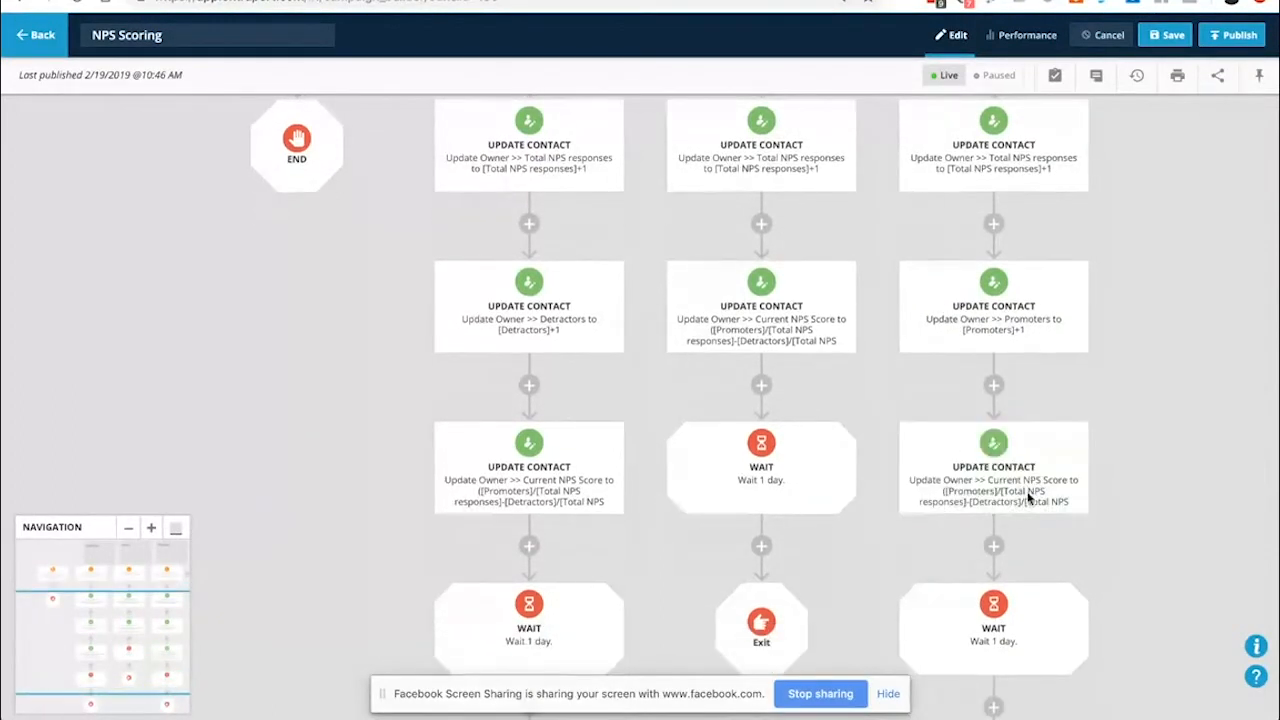
pyautogui.scroll(-5, 1000, 545)
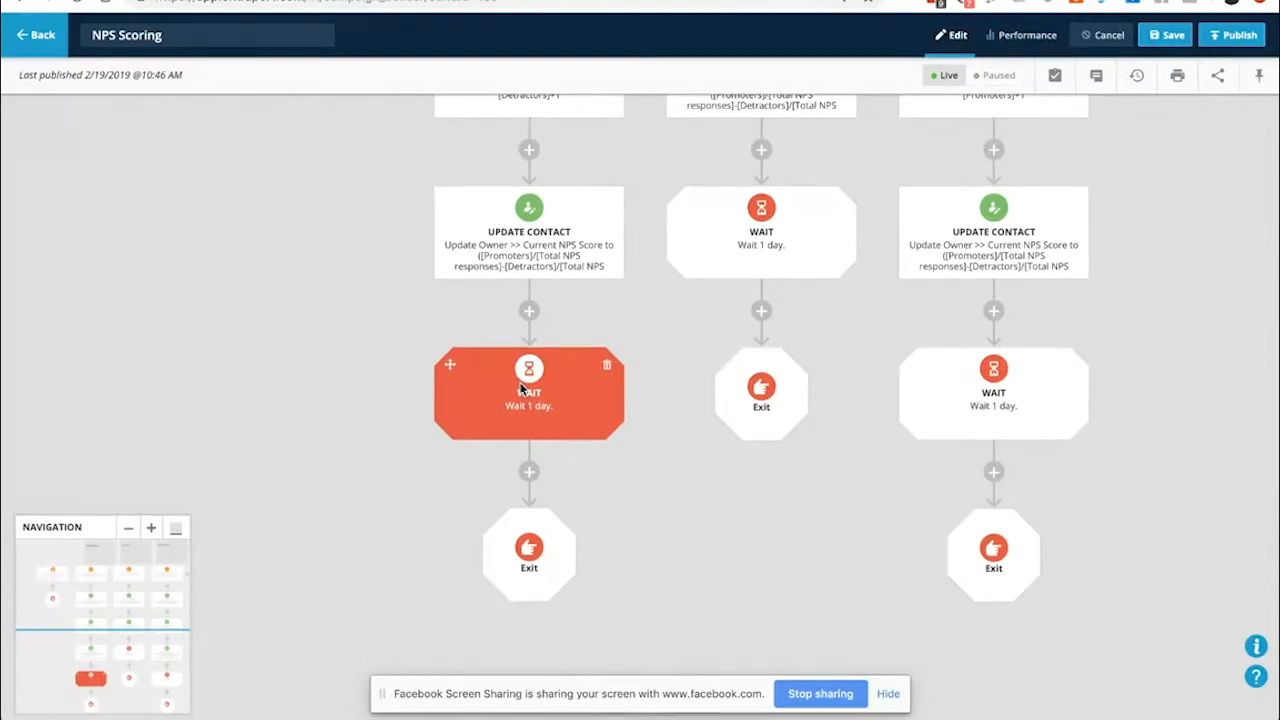
pyautogui.scroll(5, 520, 388)
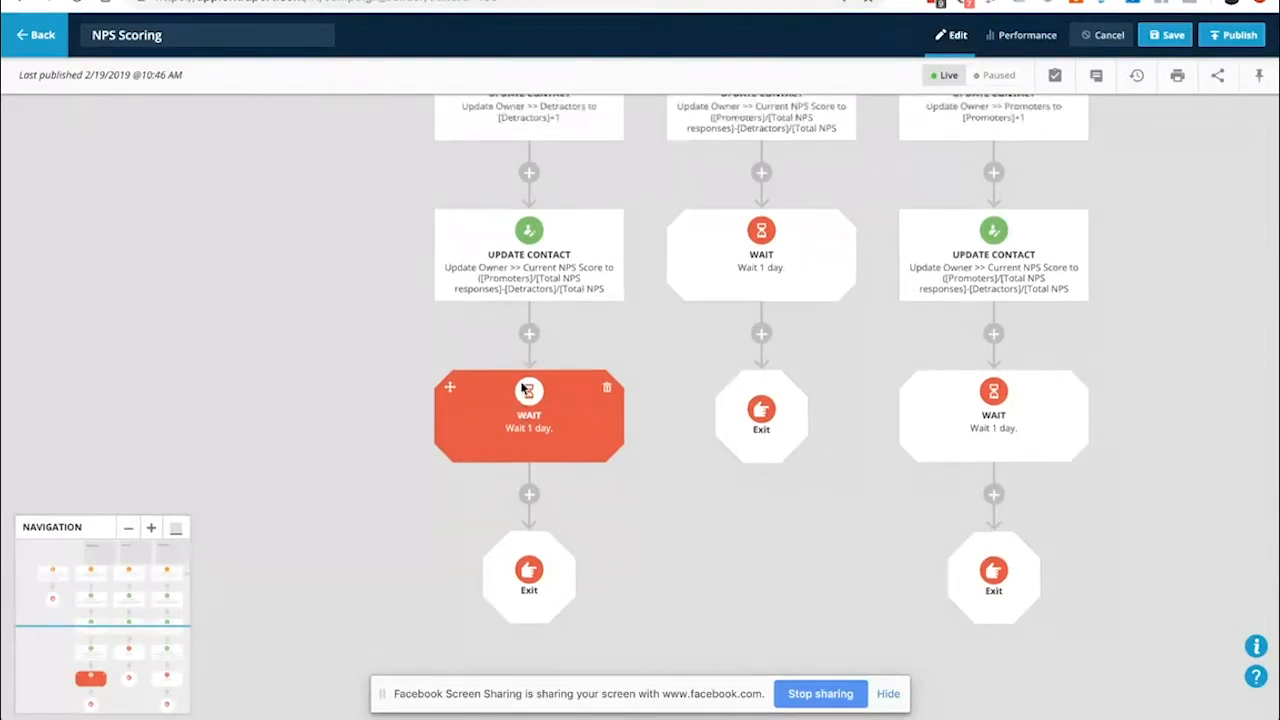
pyautogui.scroll(5, 636, 405)
pyautogui.scroll(-3, 650, 413)
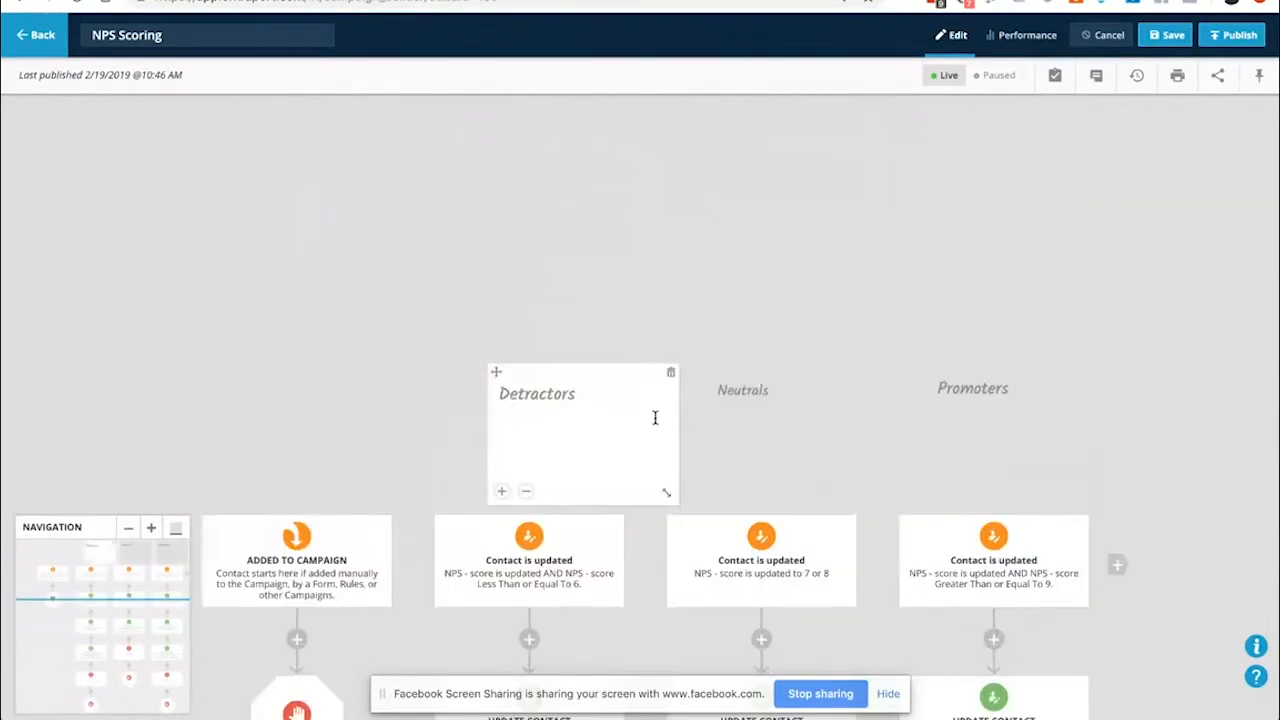
pyautogui.scroll(-1, 540, 416)
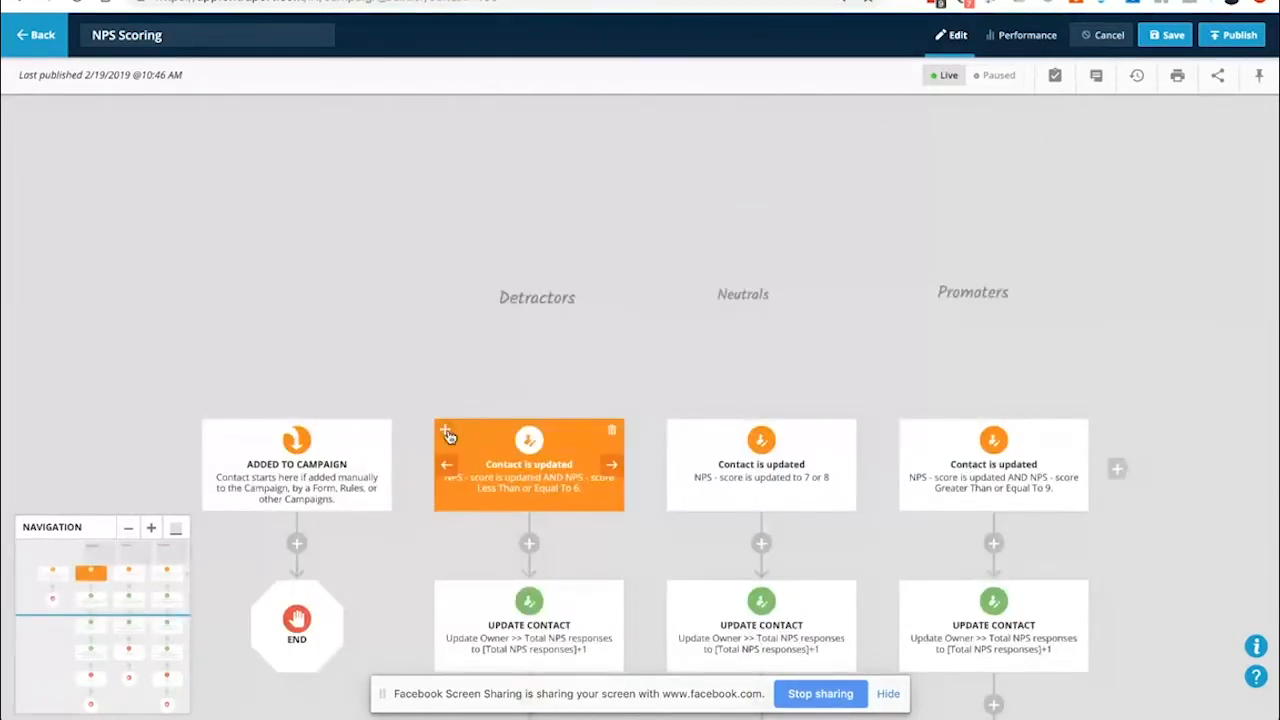
pyautogui.scroll(-1, 485, 392)
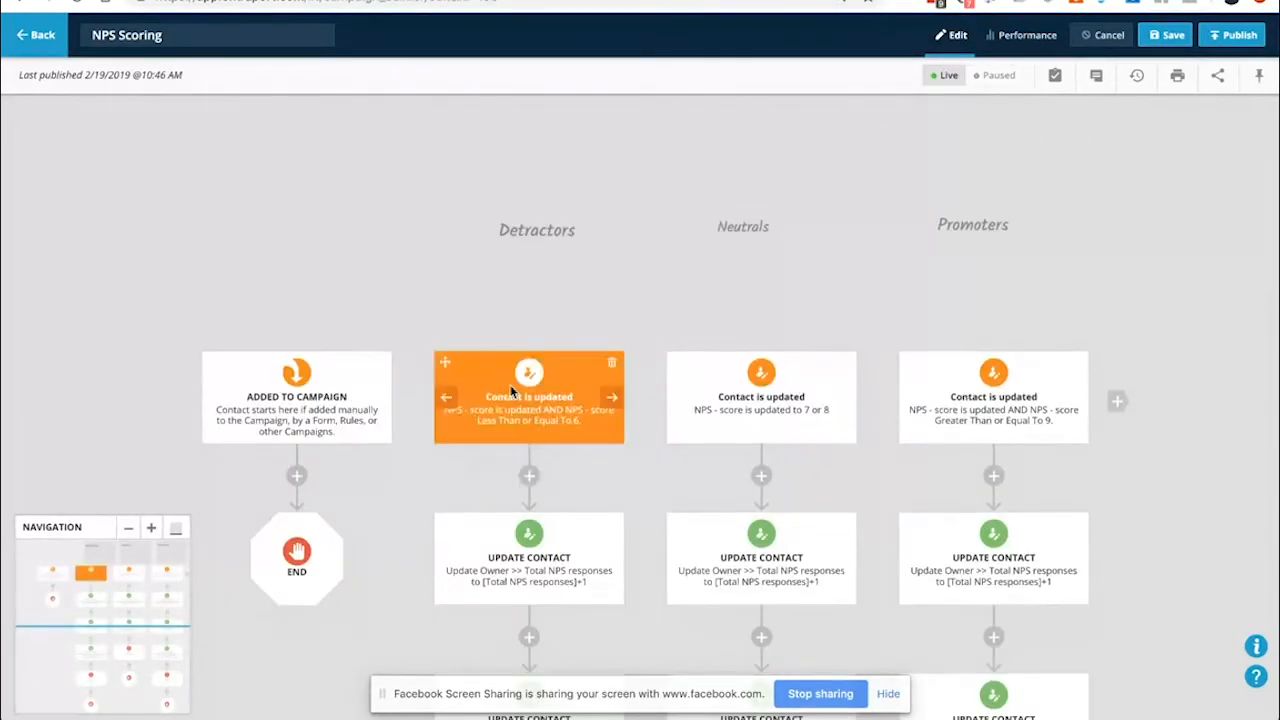
pyautogui.click(513, 400)
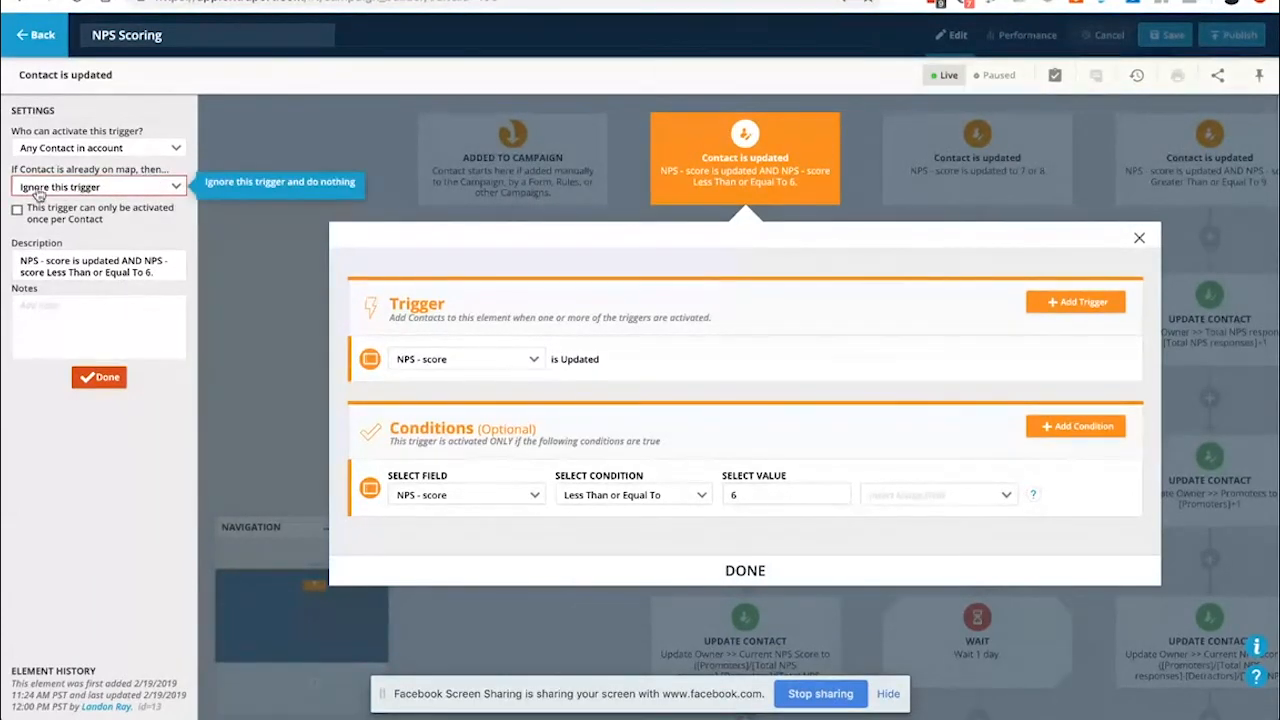
pyautogui.click(282, 278)
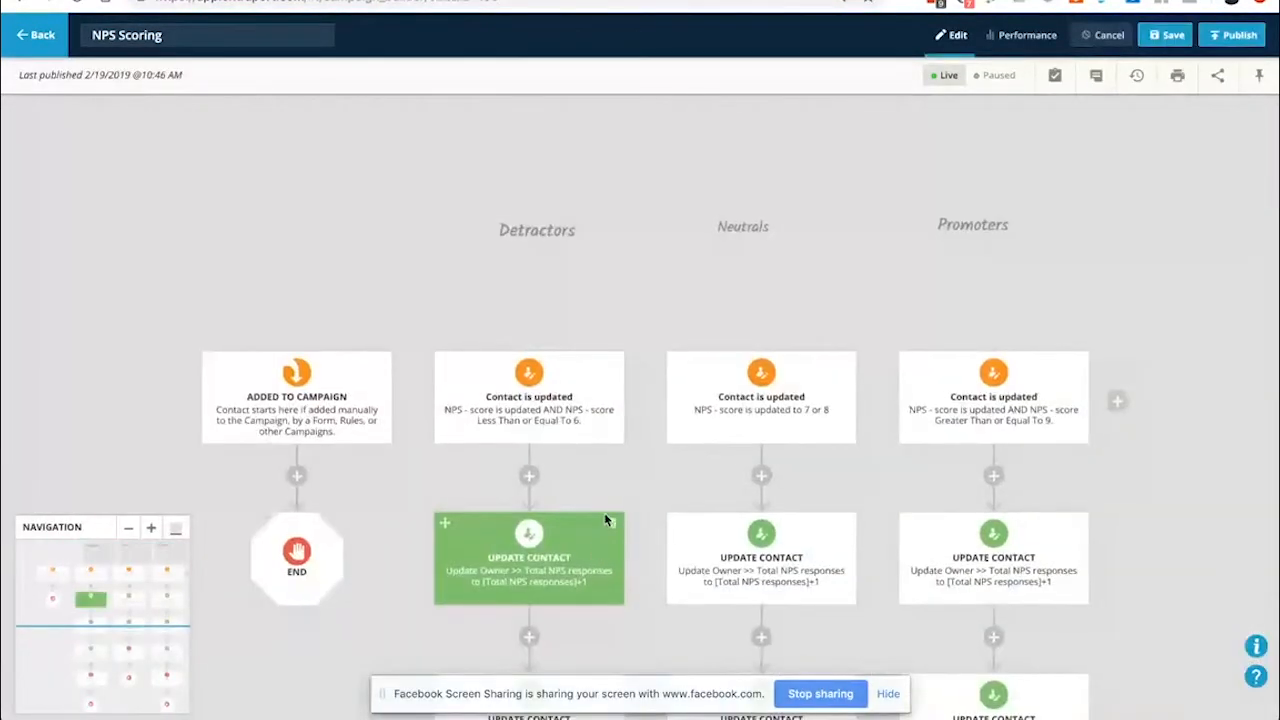
pyautogui.scroll(-2, 640, 490)
pyautogui.scroll(-6, 649, 487)
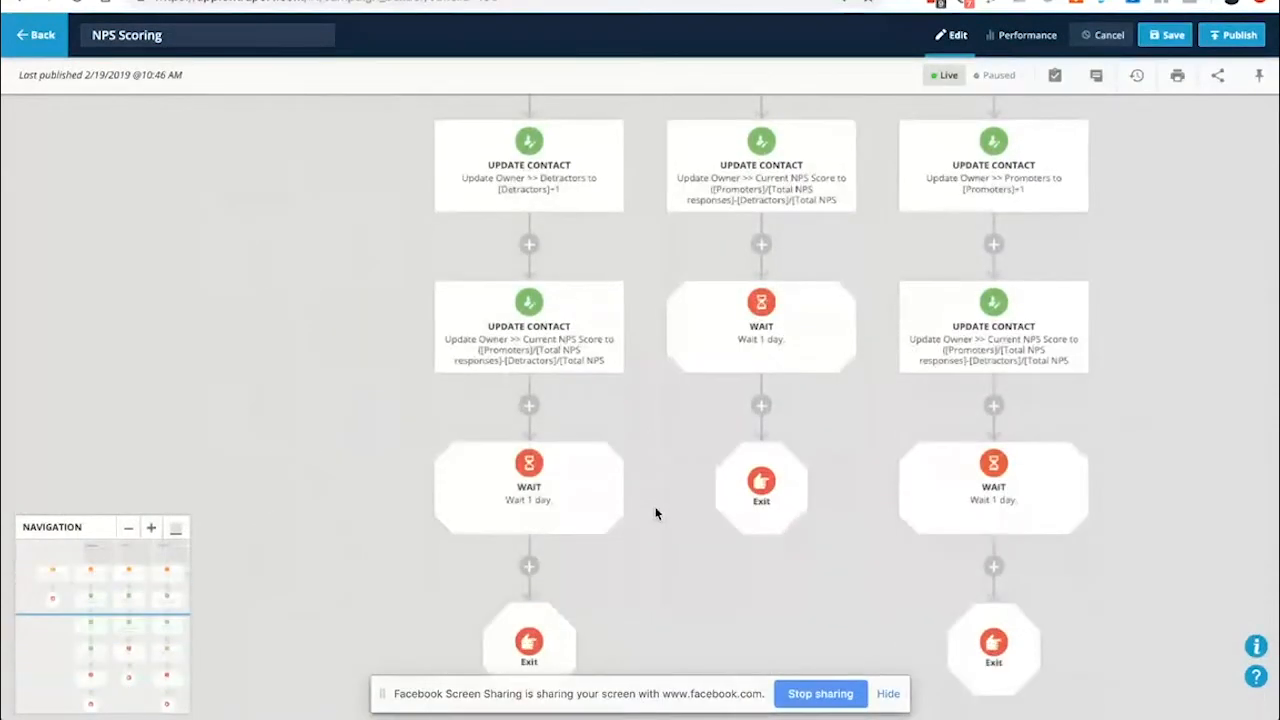
pyautogui.scroll(1, 600, 281)
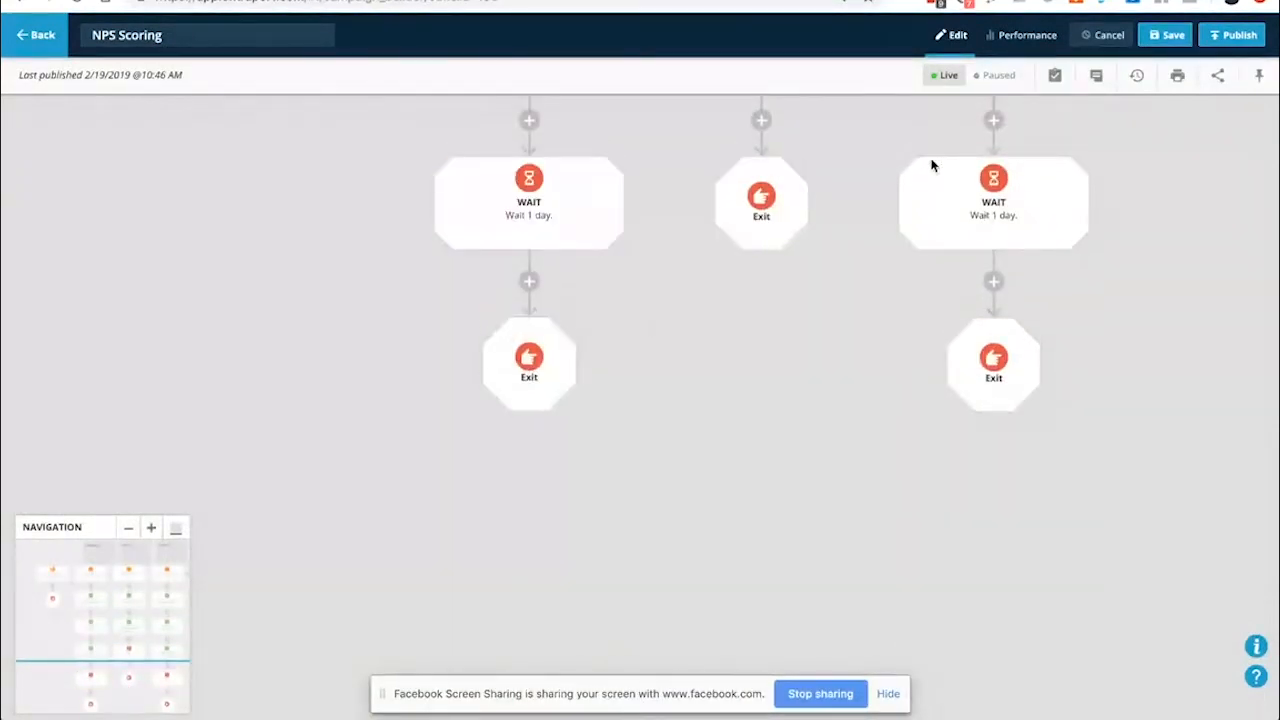
pyautogui.scroll(2, 535, 263)
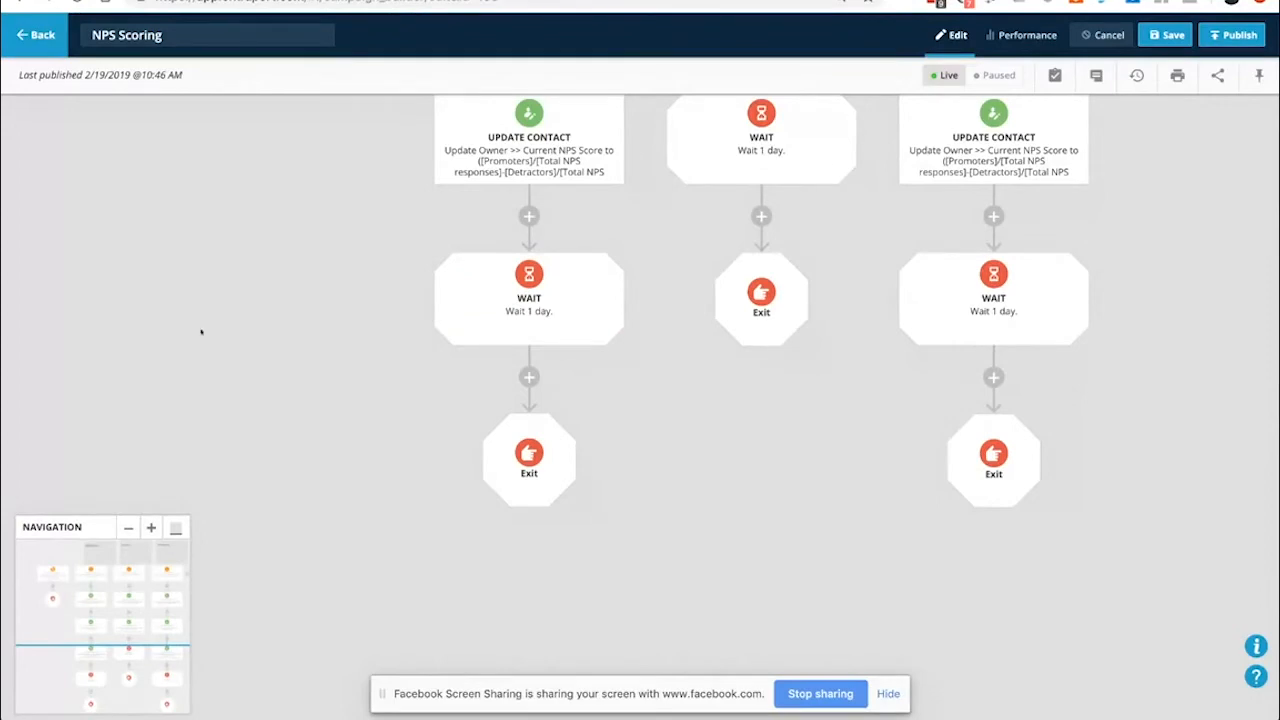
pyautogui.scroll(5, 306, 437)
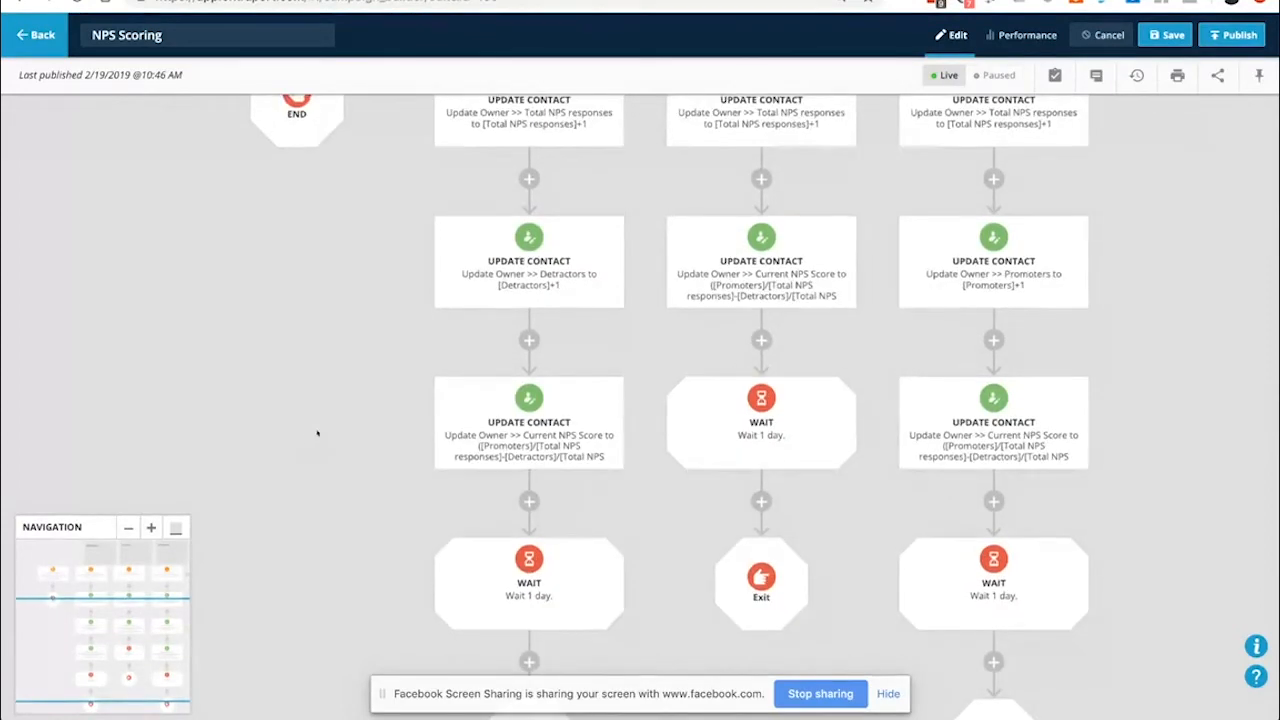
pyautogui.scroll(6, 317, 432)
pyautogui.scroll(-4, 457, 386)
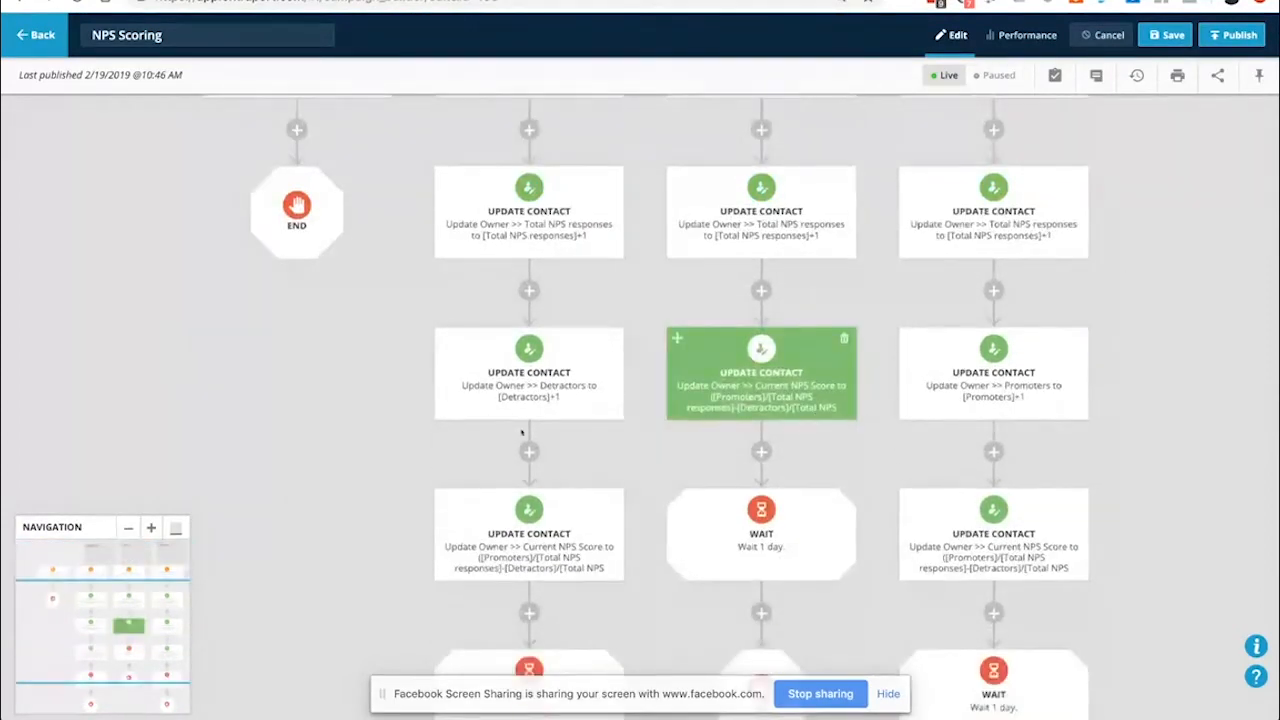
pyautogui.scroll(-6, 521, 432)
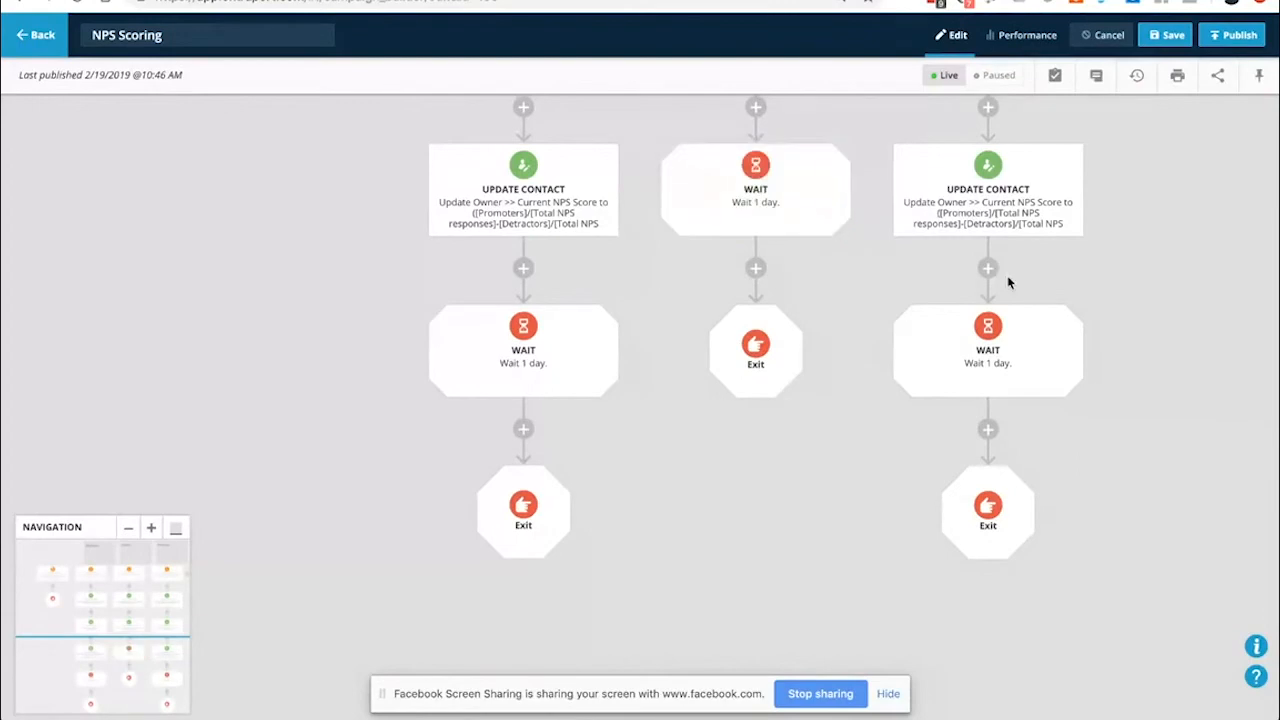
# Insert an Assign Task step below the Detractors Current NPS Score update, then add another step beneath it
pyautogui.click(523, 267)
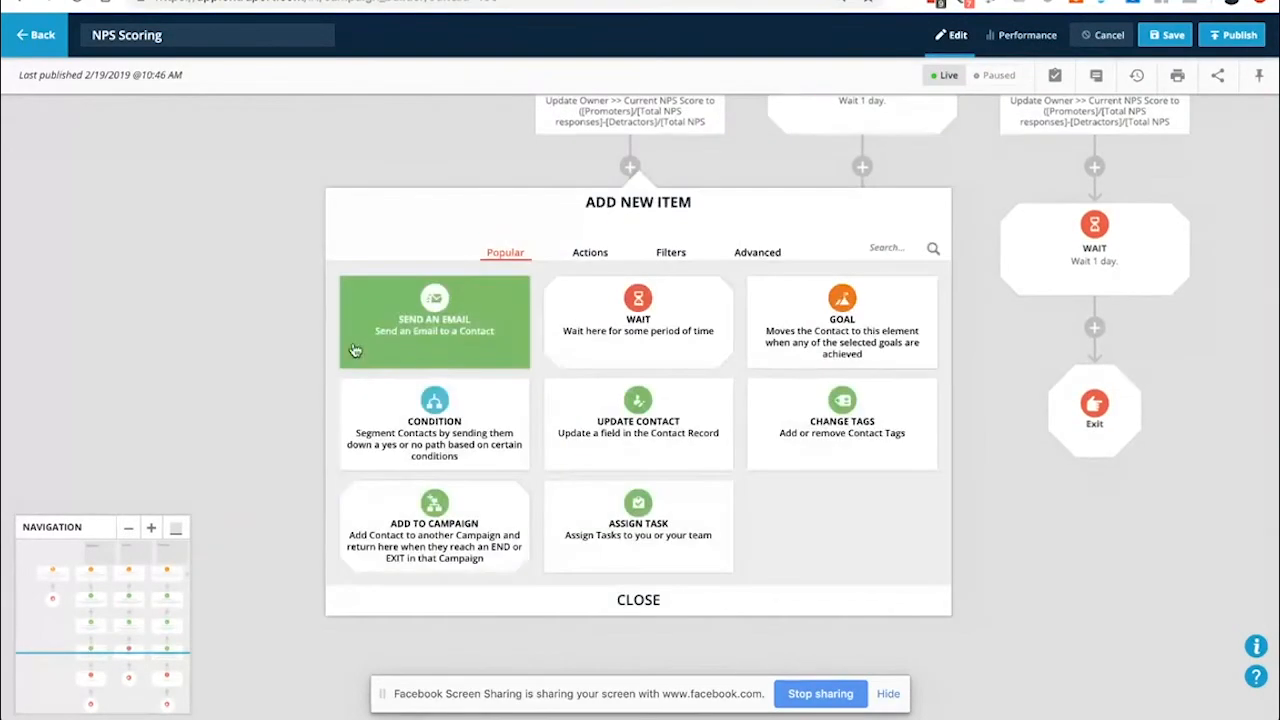
pyautogui.click(652, 531)
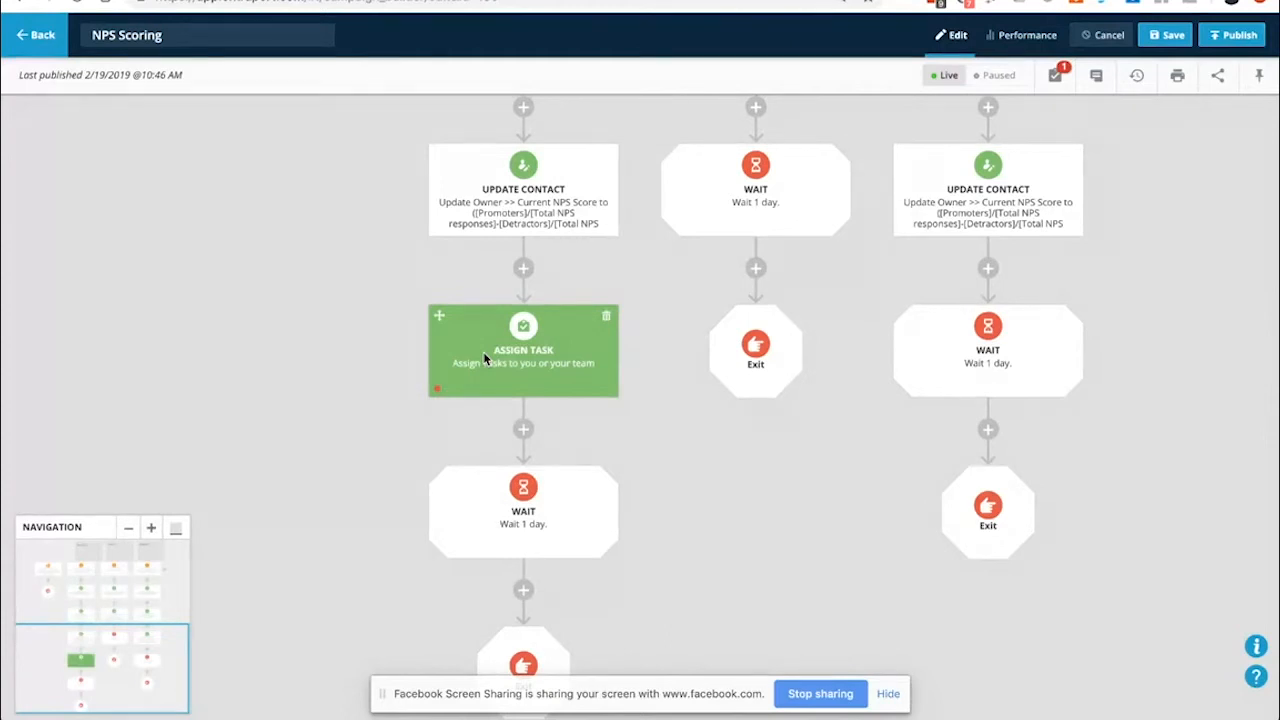
pyautogui.moveTo(323, 576); pyautogui.dragTo(372, 458)
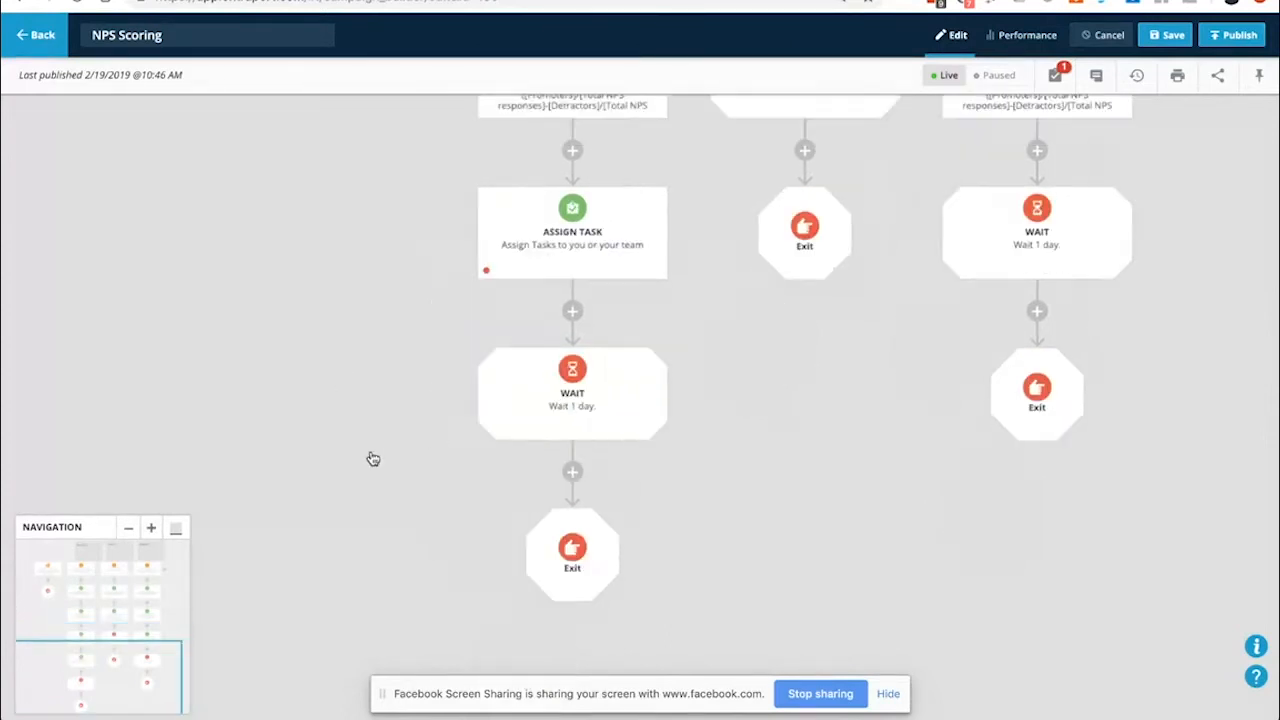
pyautogui.click(572, 311)
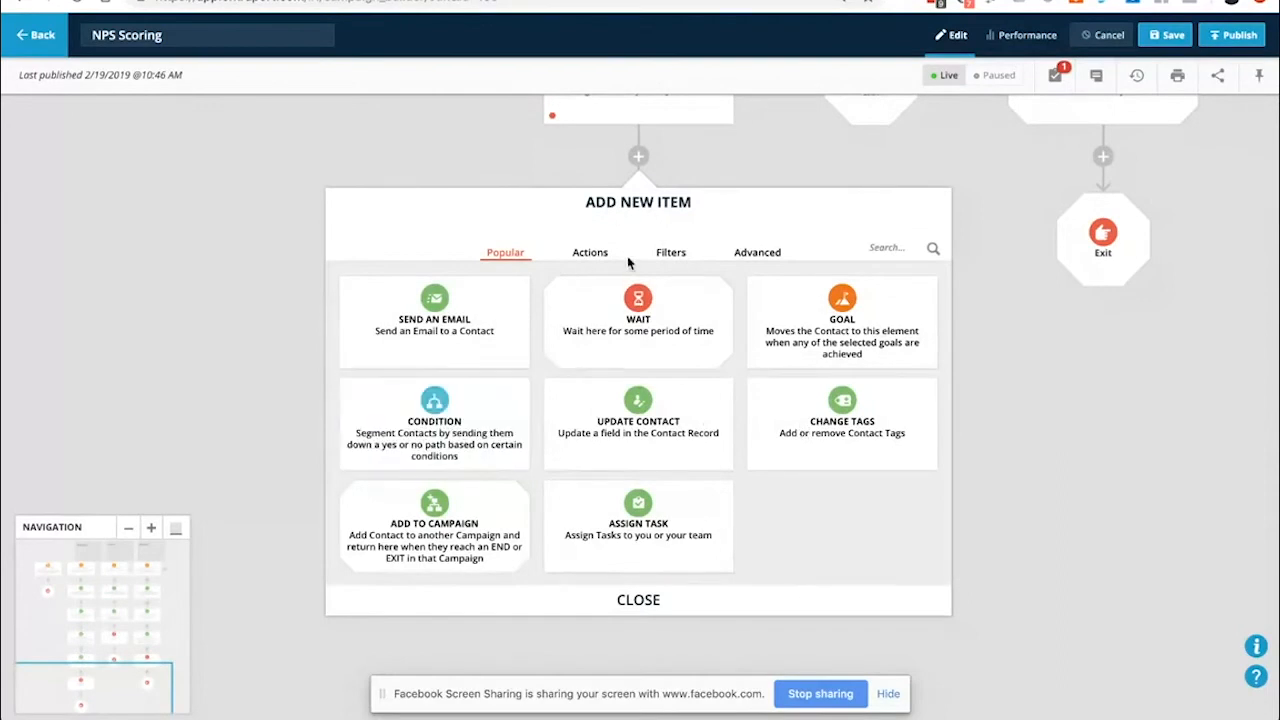
# Search step types for 'not' and mistakenly add a Notify with SMS step
pyautogui.click(590, 253)
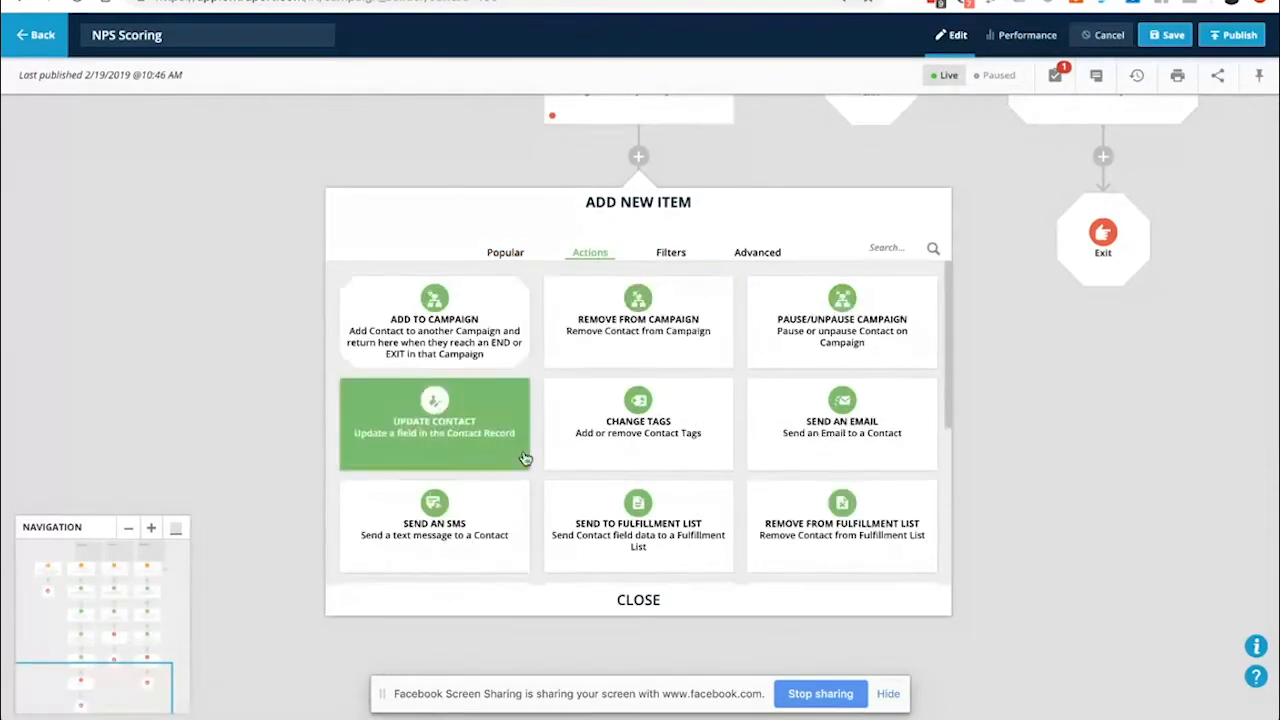
pyautogui.click(887, 246)
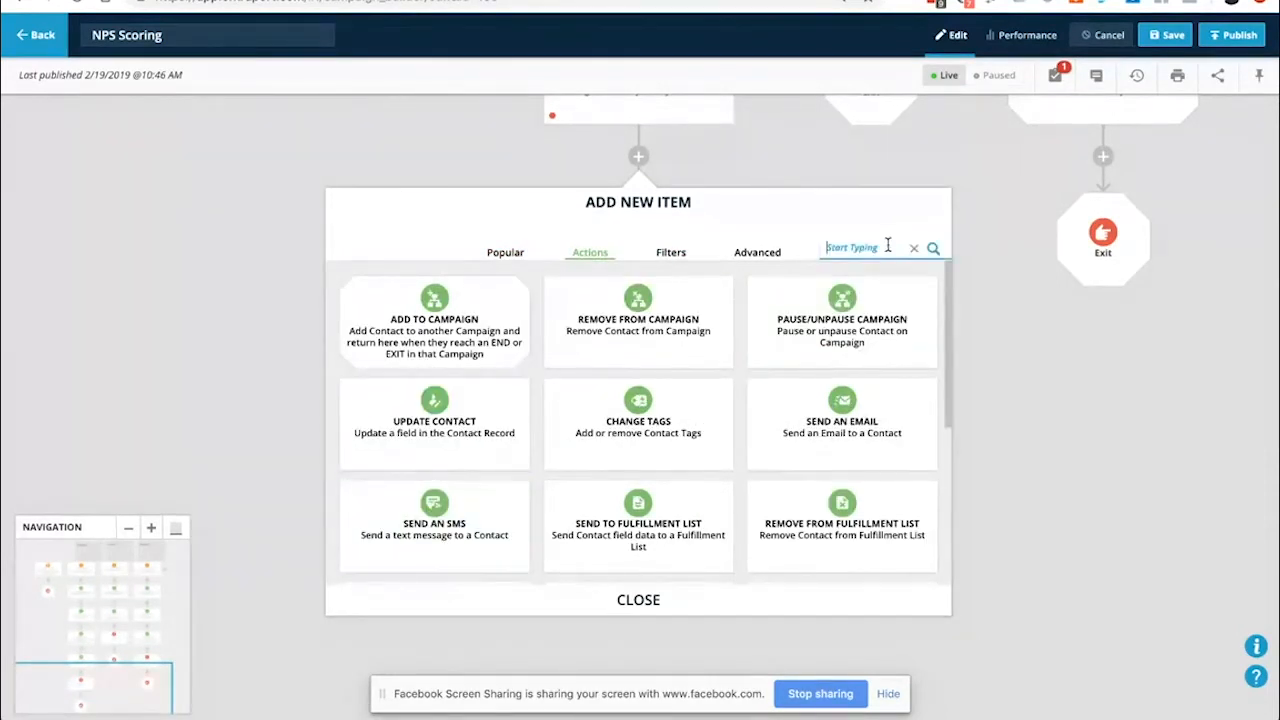
pyautogui.write('not')
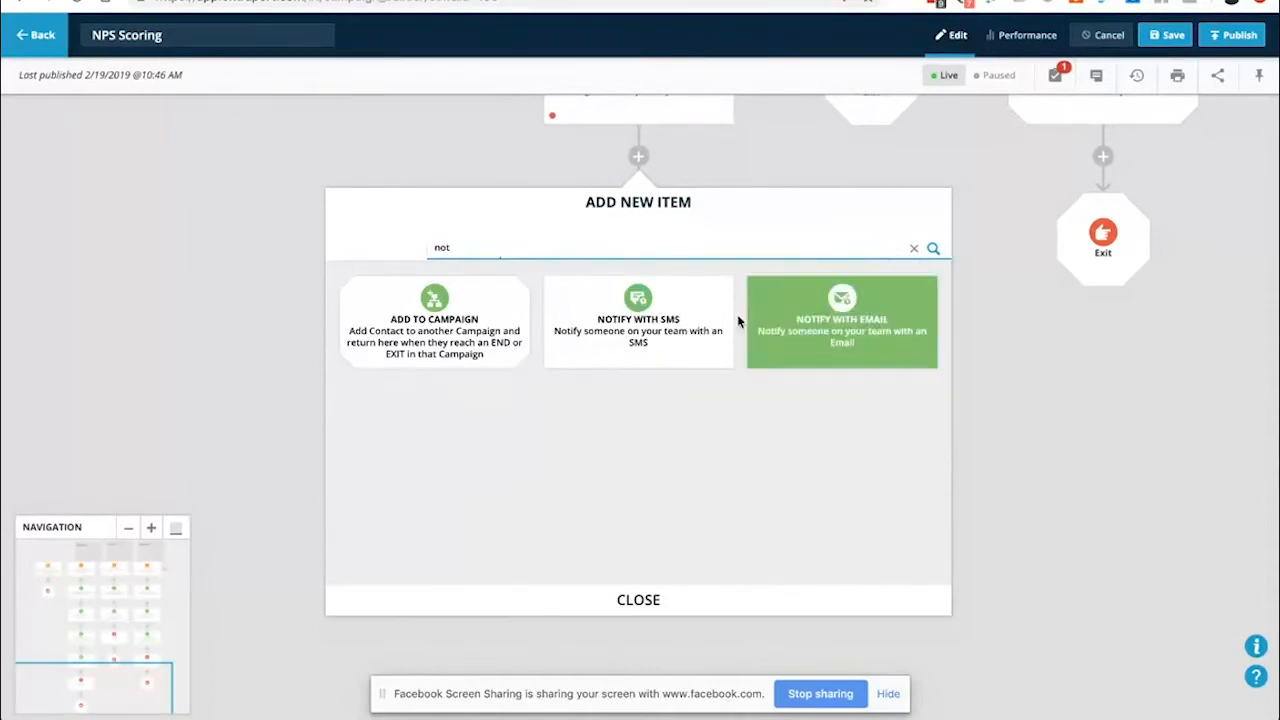
pyautogui.click(651, 331)
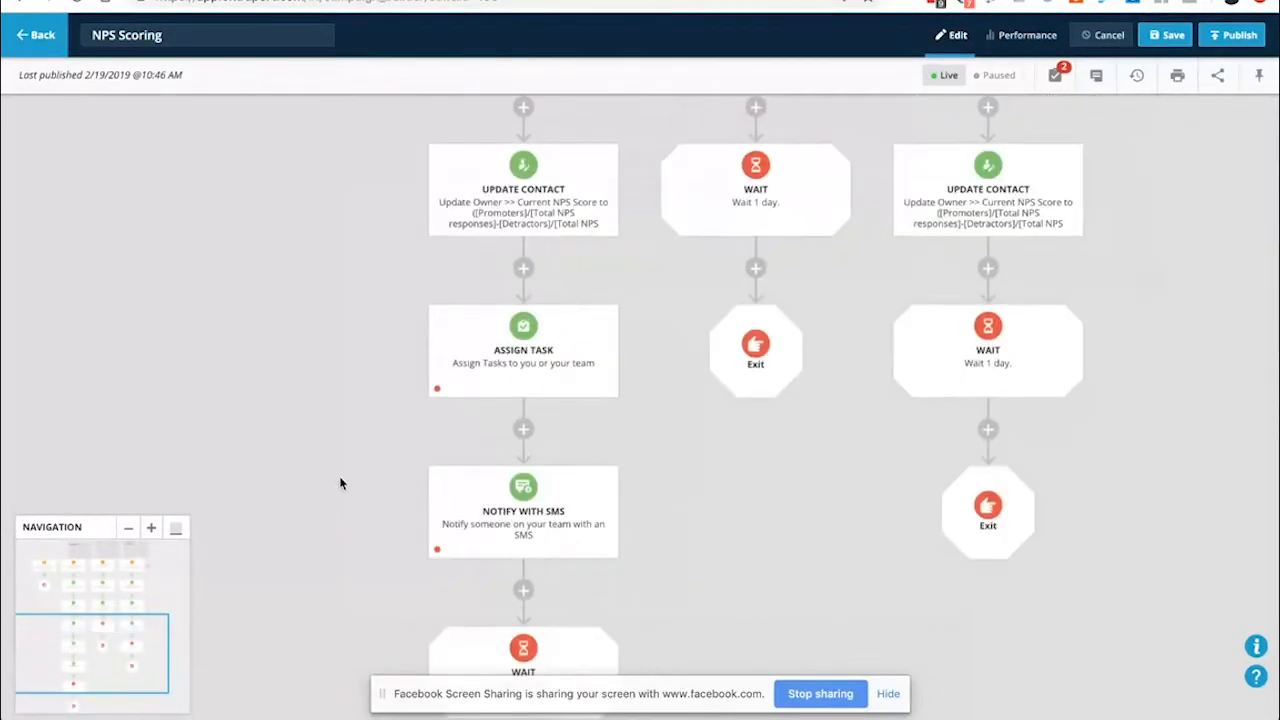
# Remove the mistaken Notify with SMS step with 'Delete only this item'
pyautogui.moveTo(333, 496); pyautogui.dragTo(304, 232)
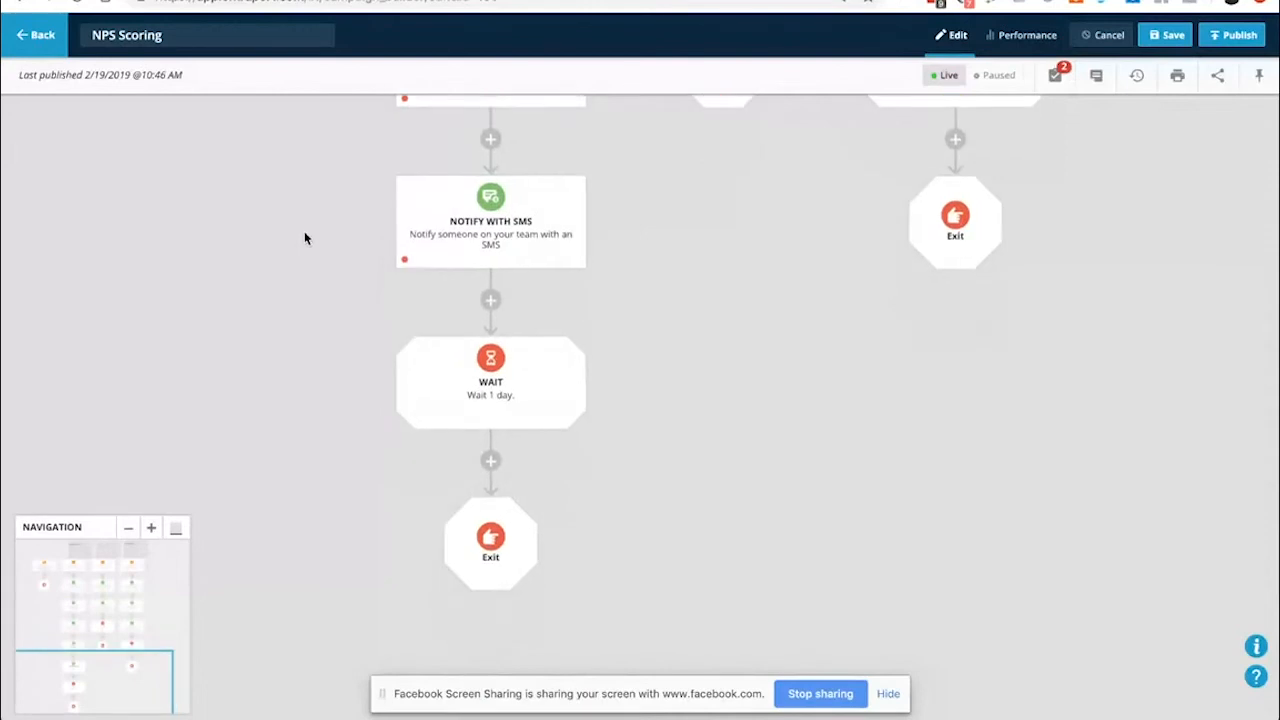
pyautogui.click(488, 266)
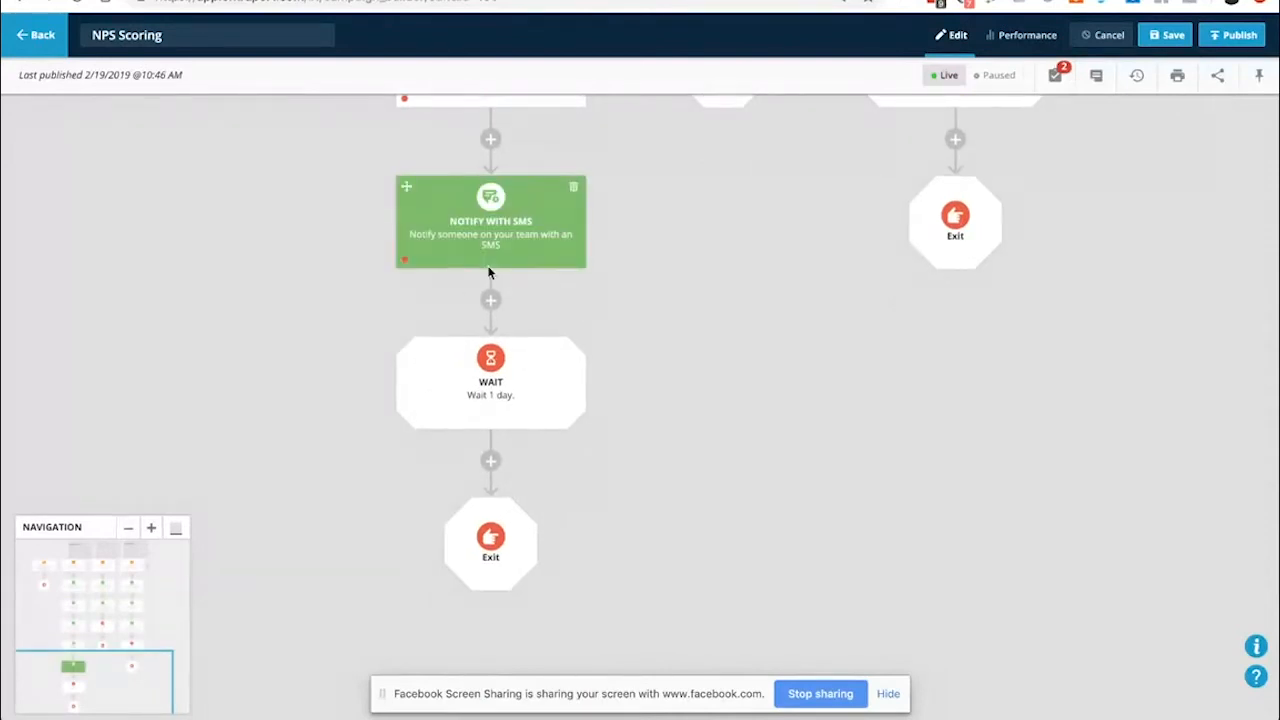
pyautogui.click(498, 257)
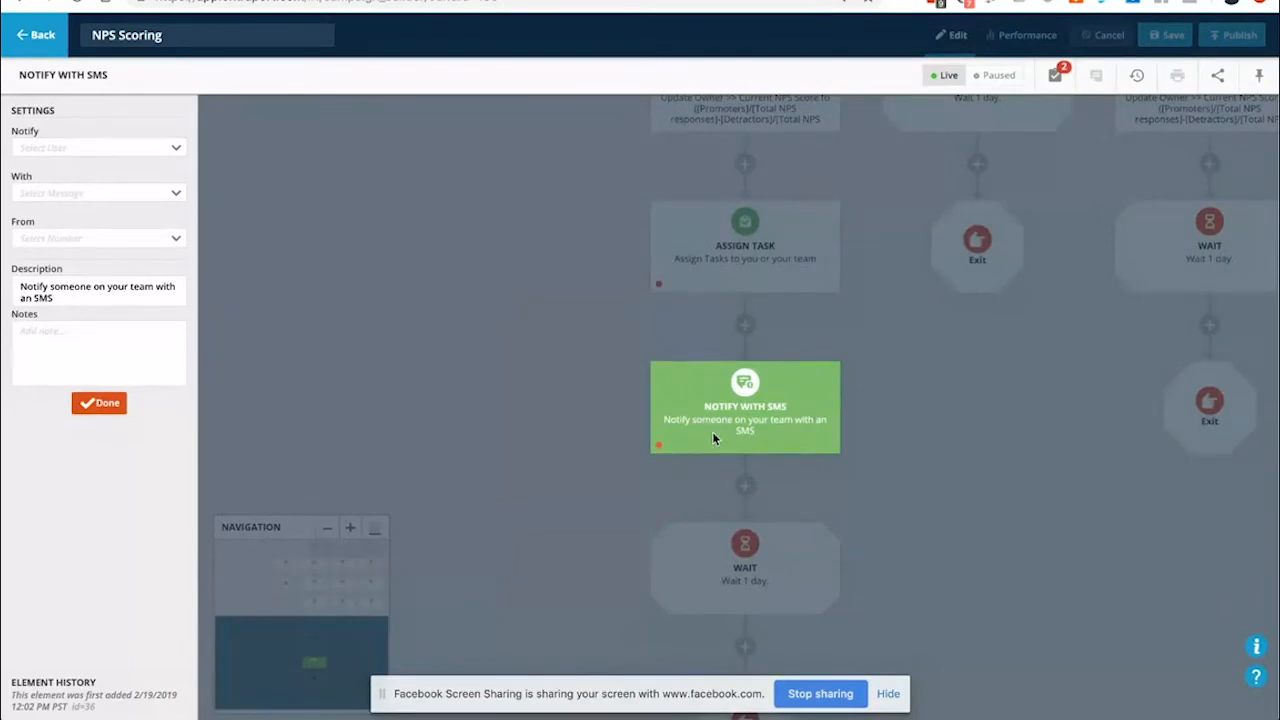
pyautogui.click(497, 417)
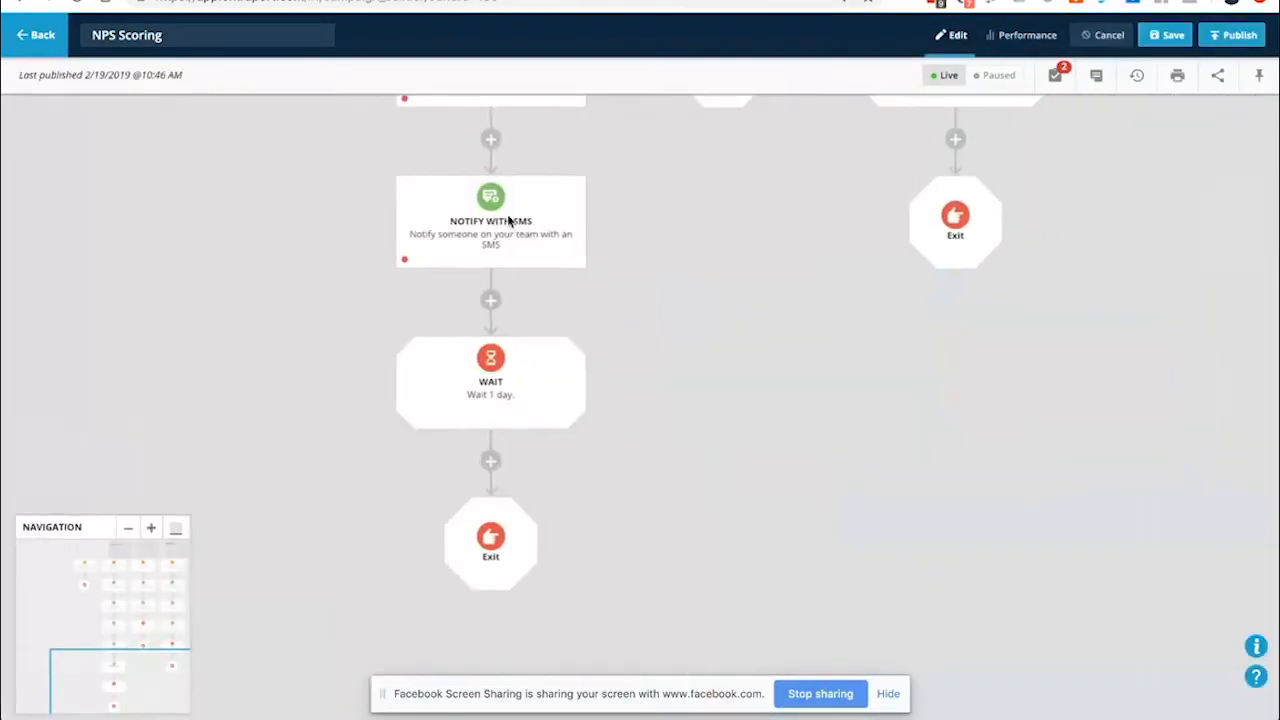
pyautogui.click(576, 191)
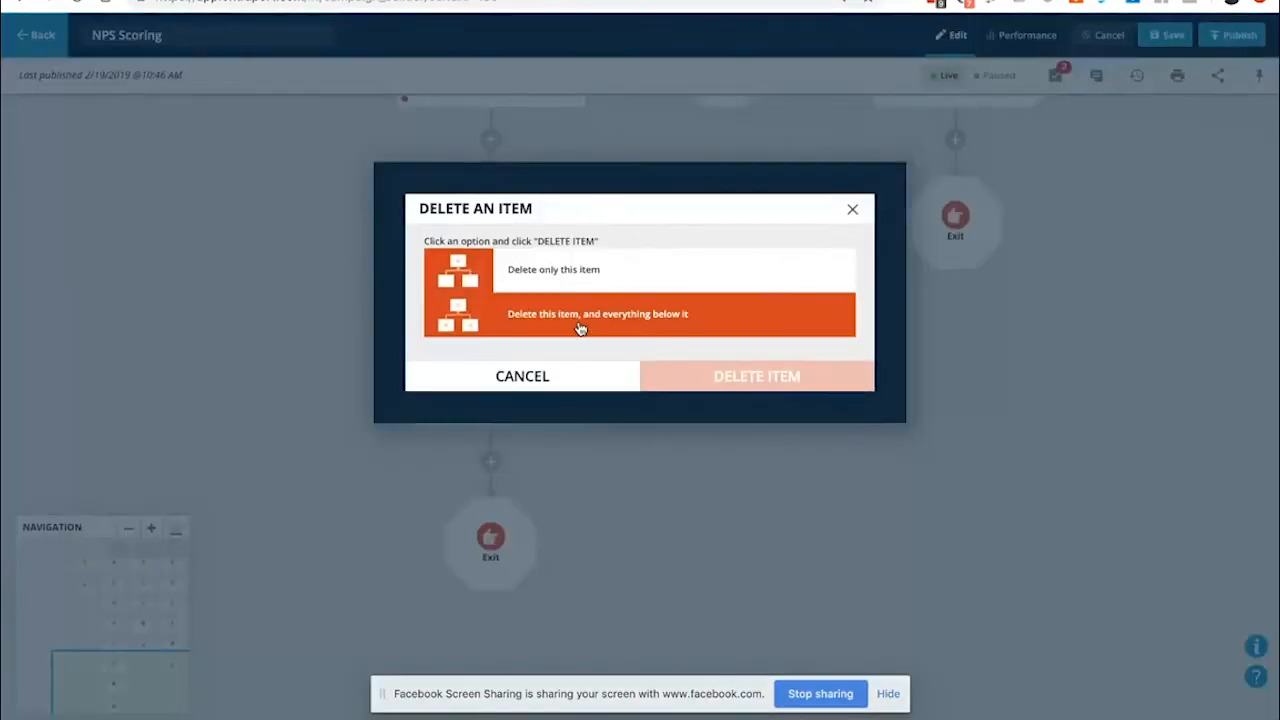
pyautogui.click(571, 275)
pyautogui.click(749, 374)
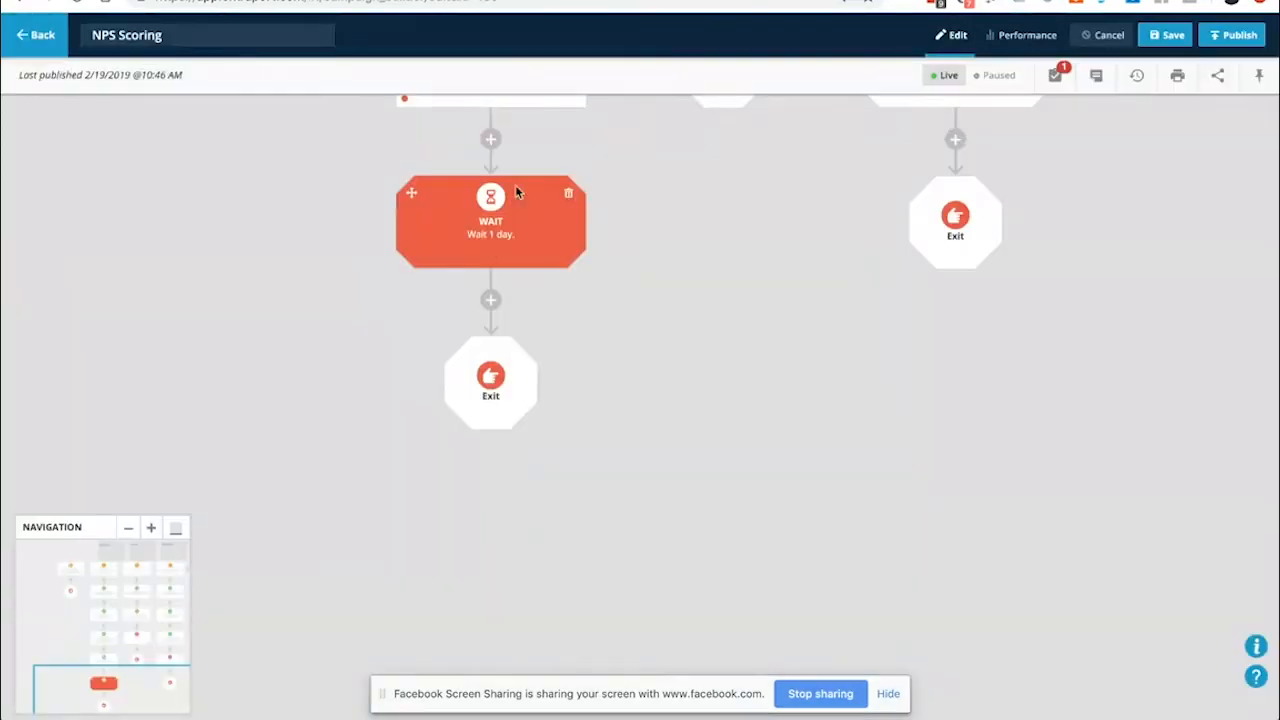
pyautogui.scroll(1, 498, 171)
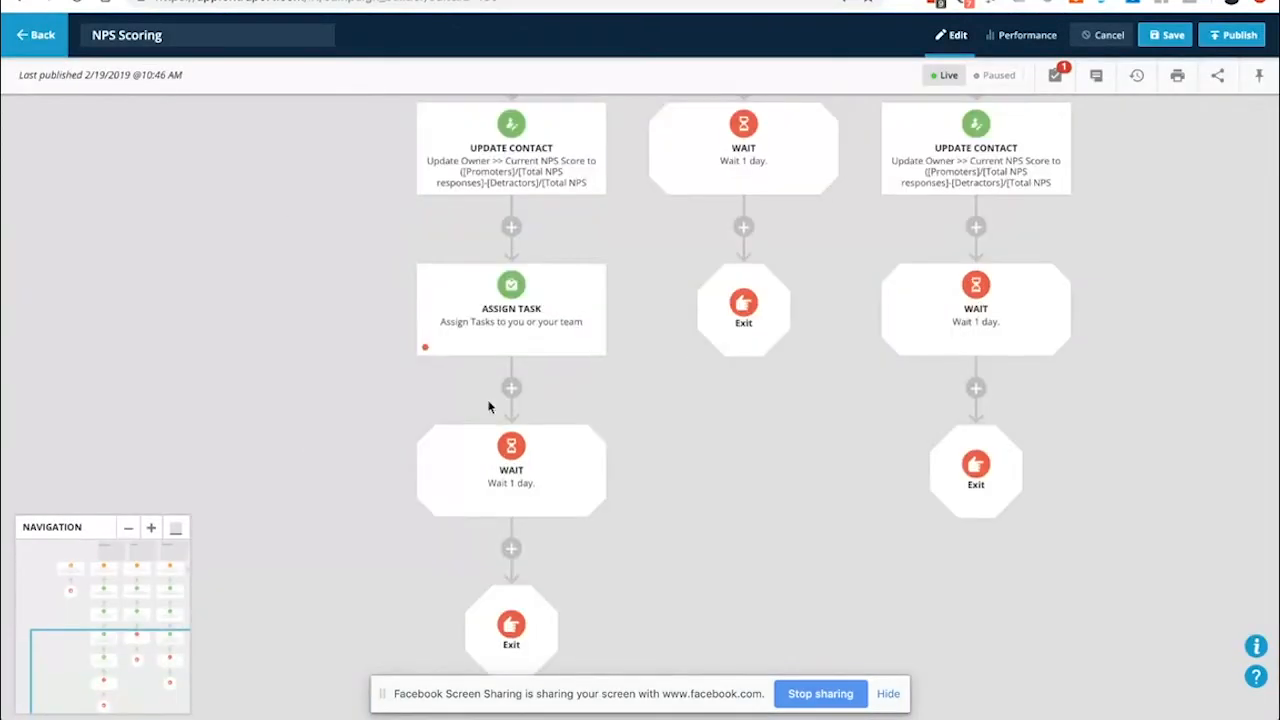
# Add a Notify with Email step between Assign Task and the 1-day wait
pyautogui.click(511, 388)
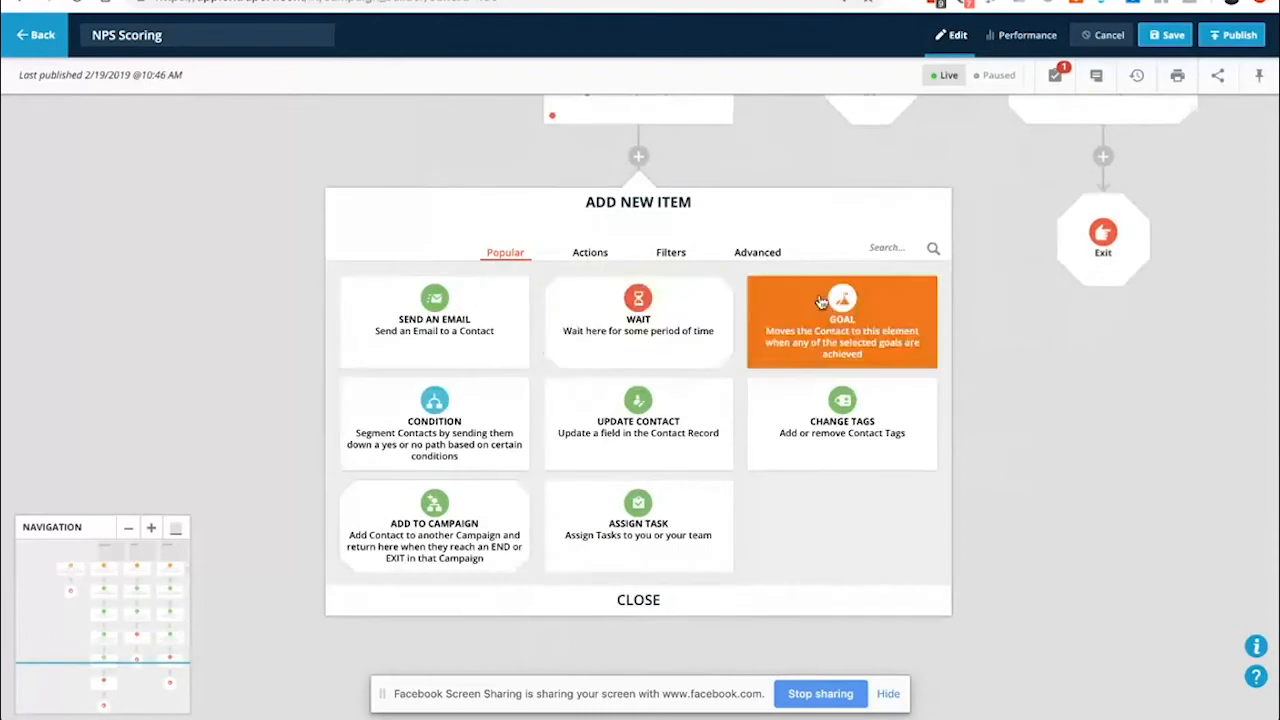
pyautogui.click(886, 248)
pyautogui.write('not')
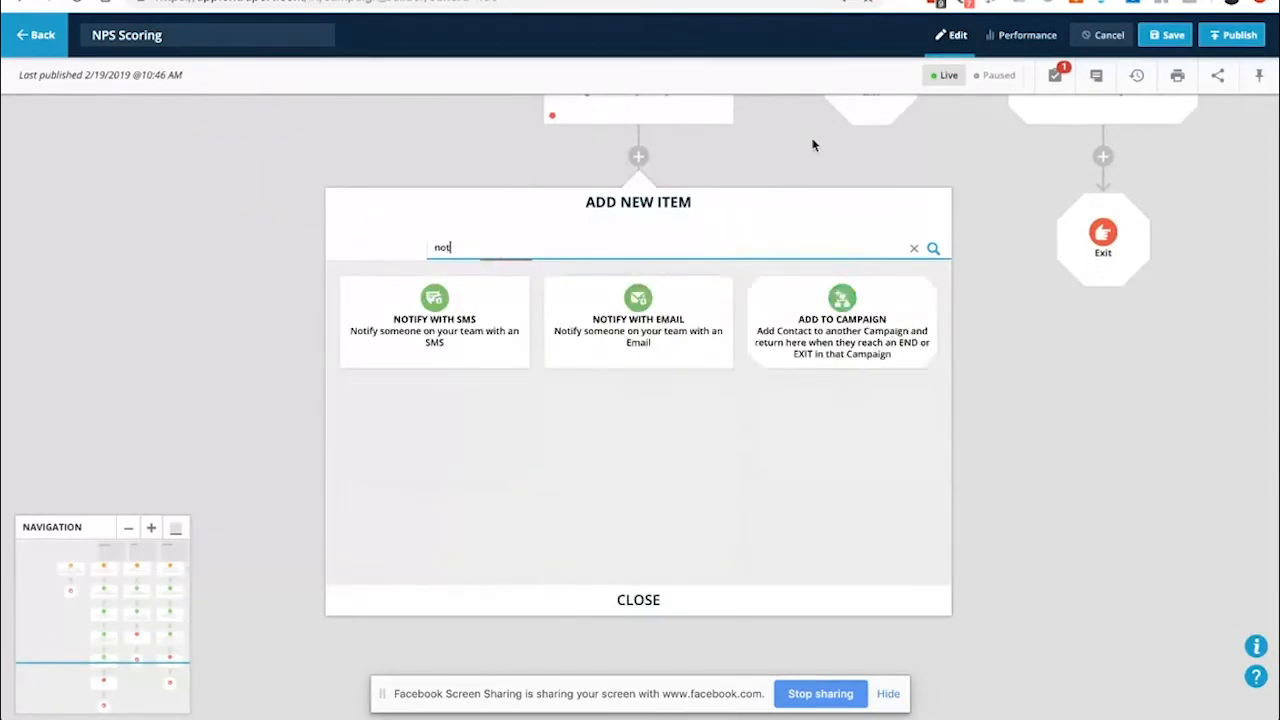
pyautogui.click(608, 337)
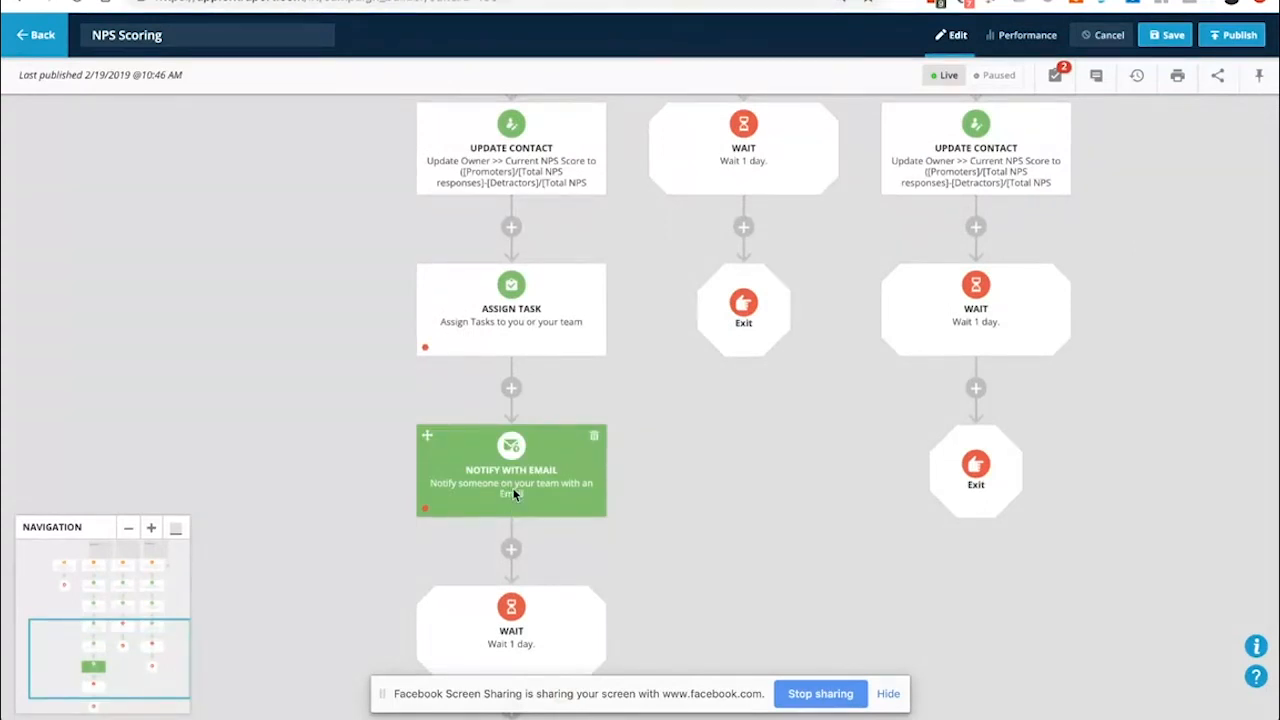
pyautogui.hotkey('ctrl', 'Tab')
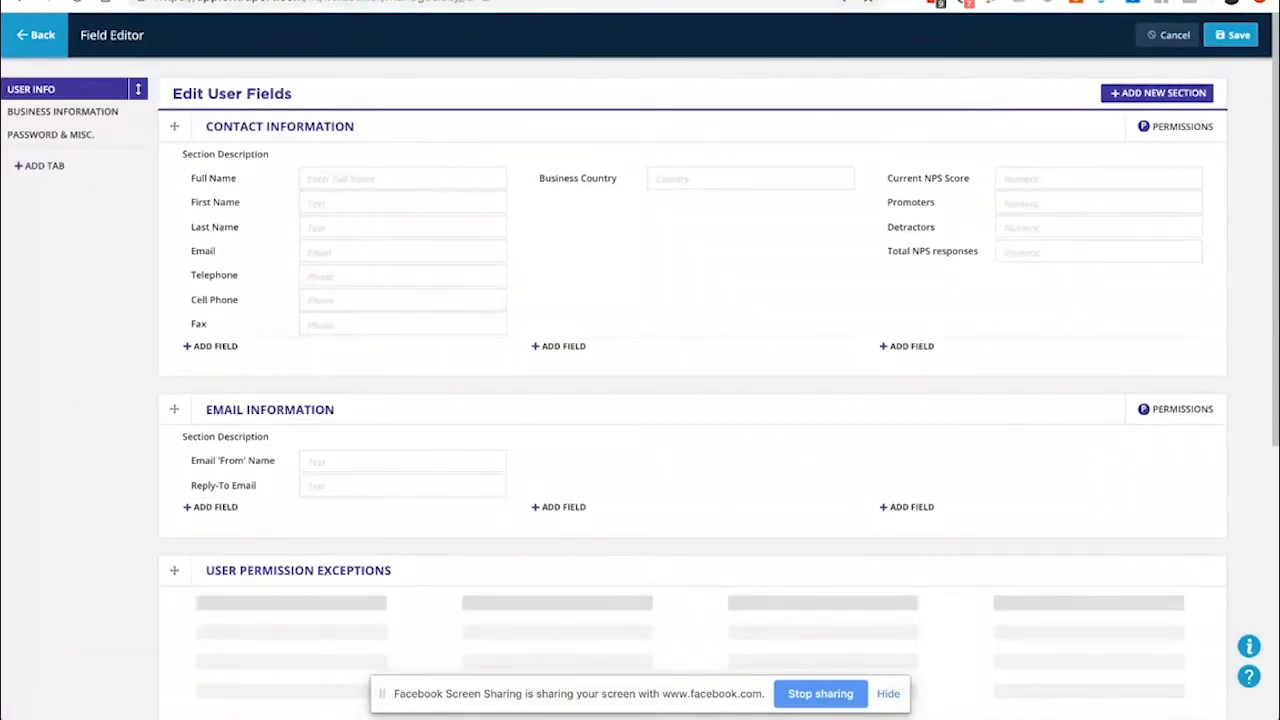
pyautogui.hotkey('ctrl', 'shift', 'Tab')
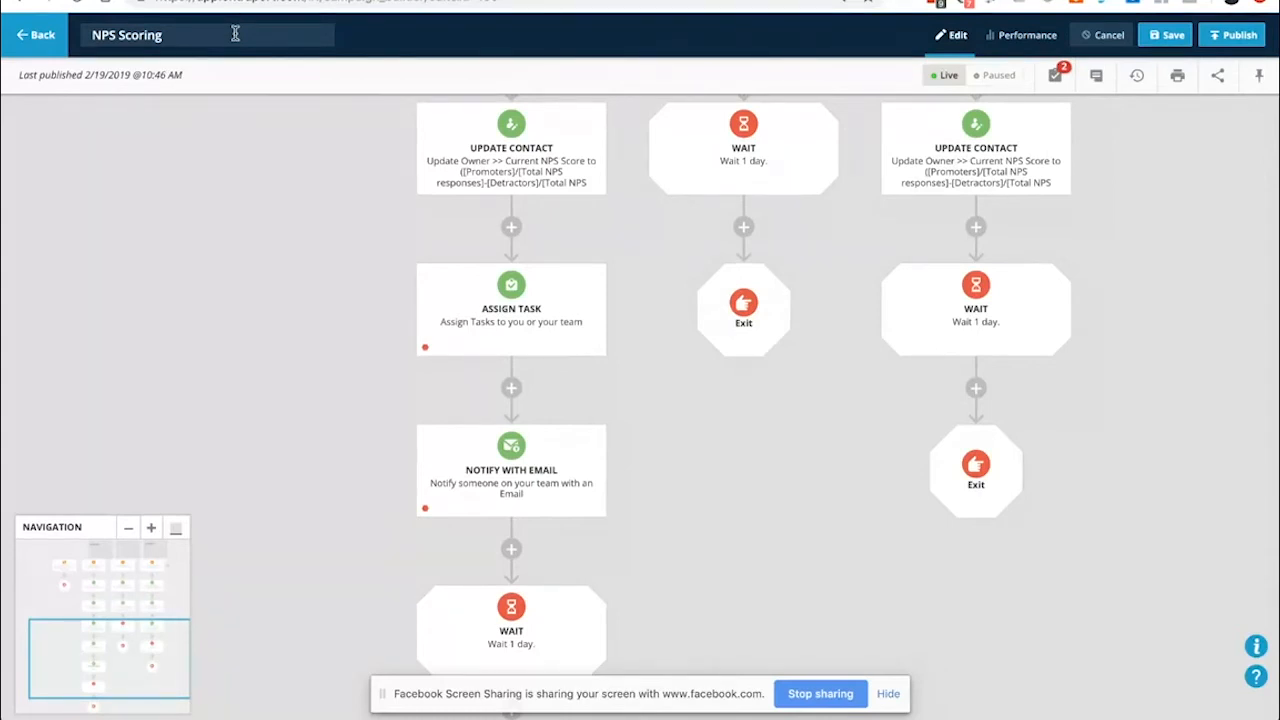
pyautogui.scroll(-1, 384, 425)
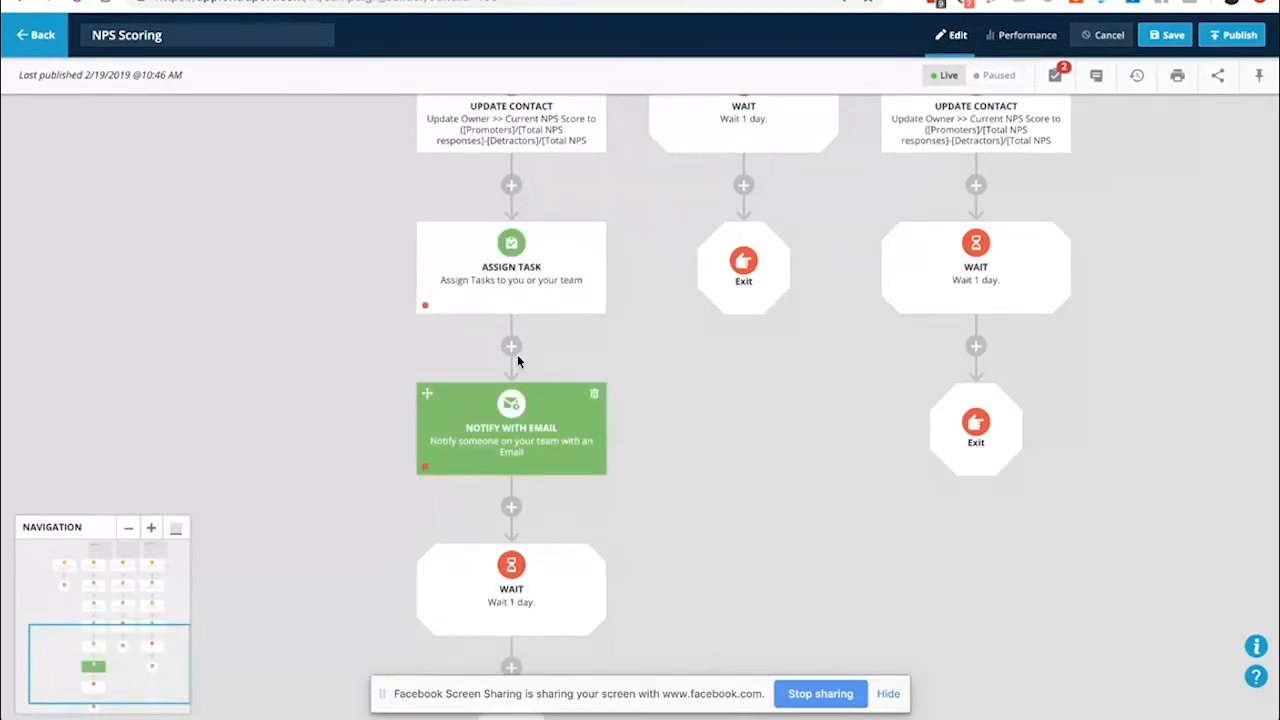
pyautogui.scroll(-4, 354, 434)
pyautogui.scroll(5, 296, 401)
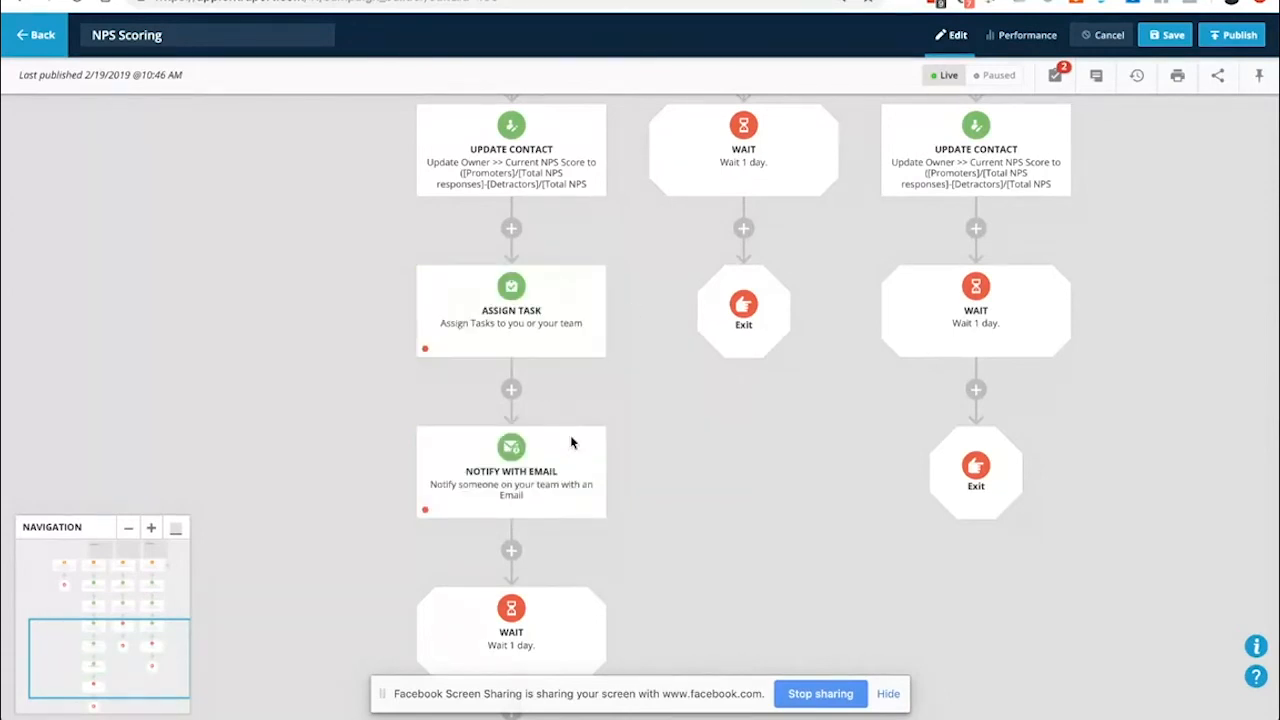
pyautogui.moveTo(1007, 231); pyautogui.dragTo(689, 295)
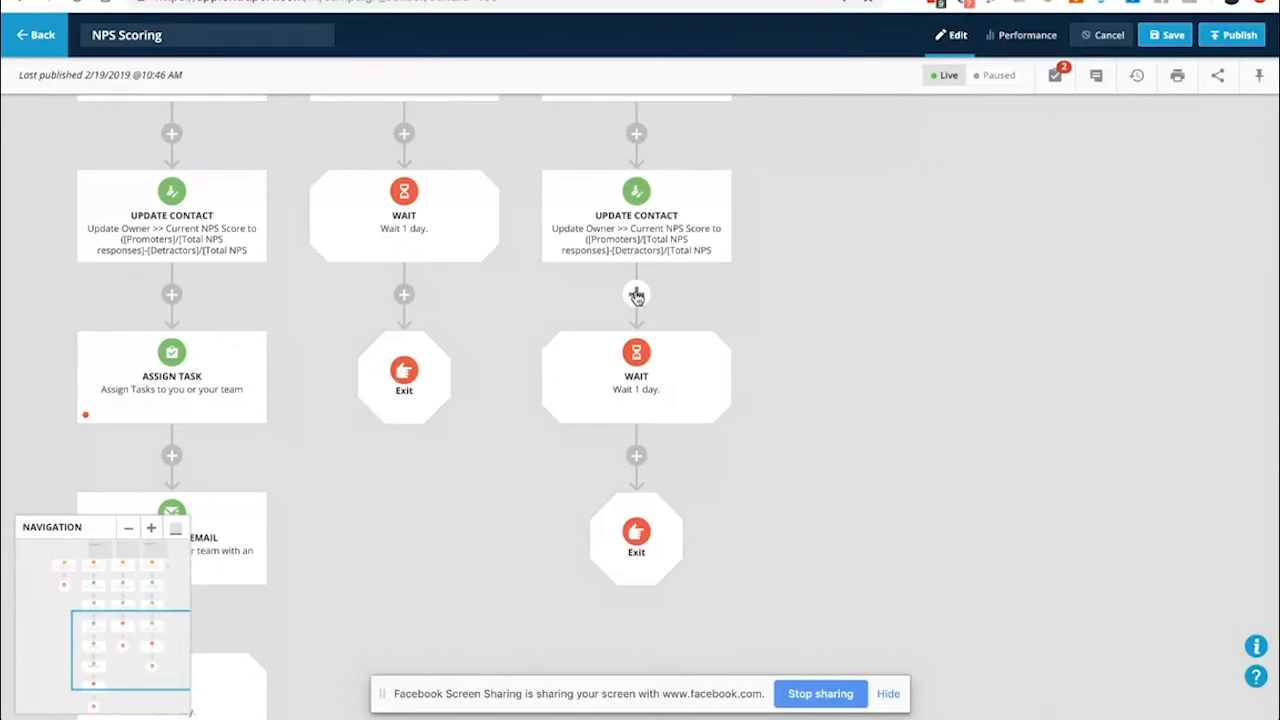
pyautogui.moveTo(497, 331); pyautogui.dragTo(746, 420)
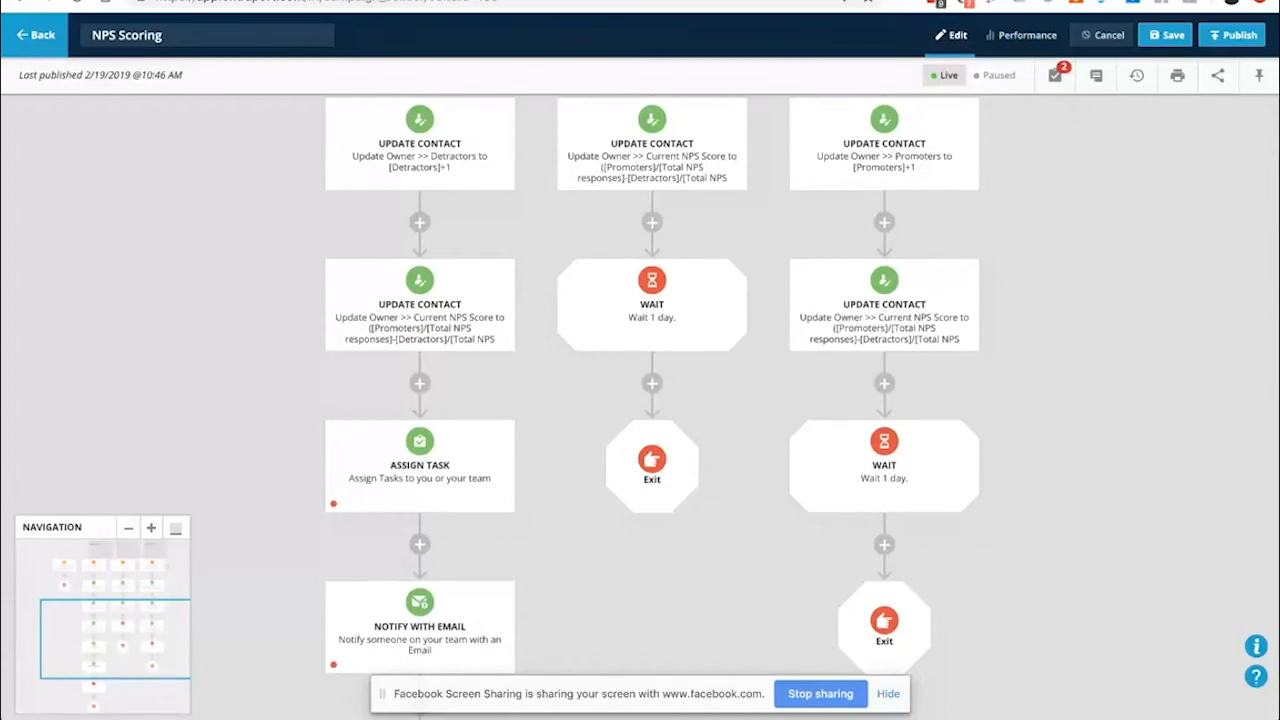